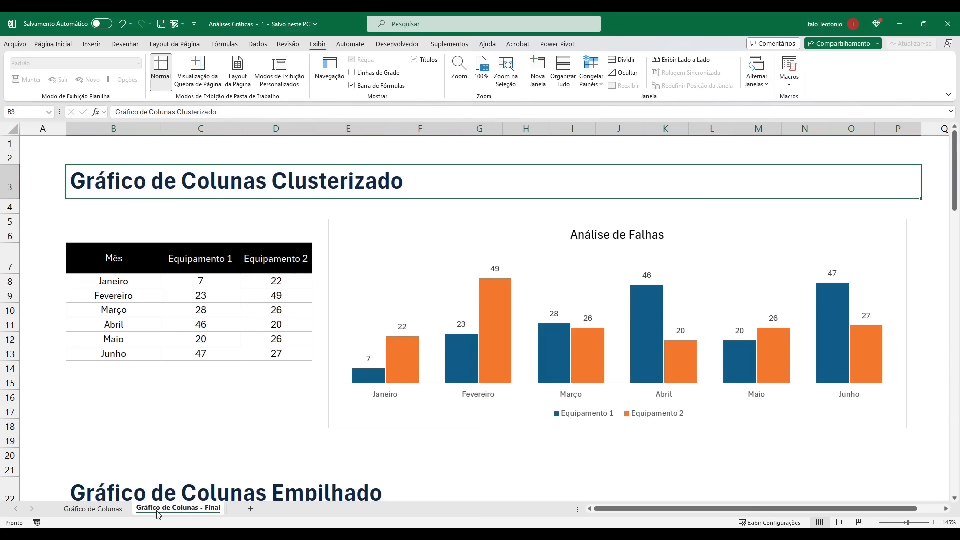
Switch to the Gráfico de Colunas sheet and select the monthly equipment table, B7:D13
{"action": "left_click", "coordinate": [109, 509]}
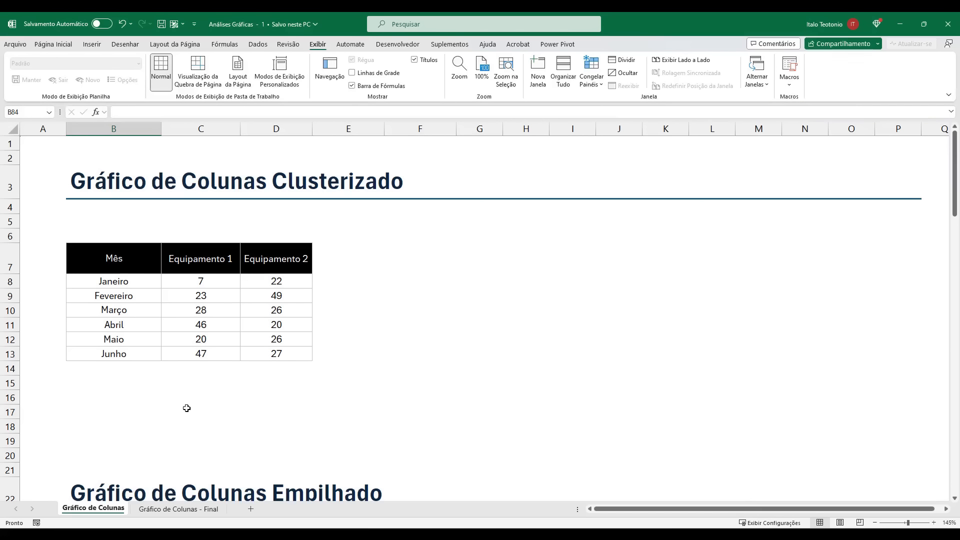
{"action": "left_click", "coordinate": [111, 263]}
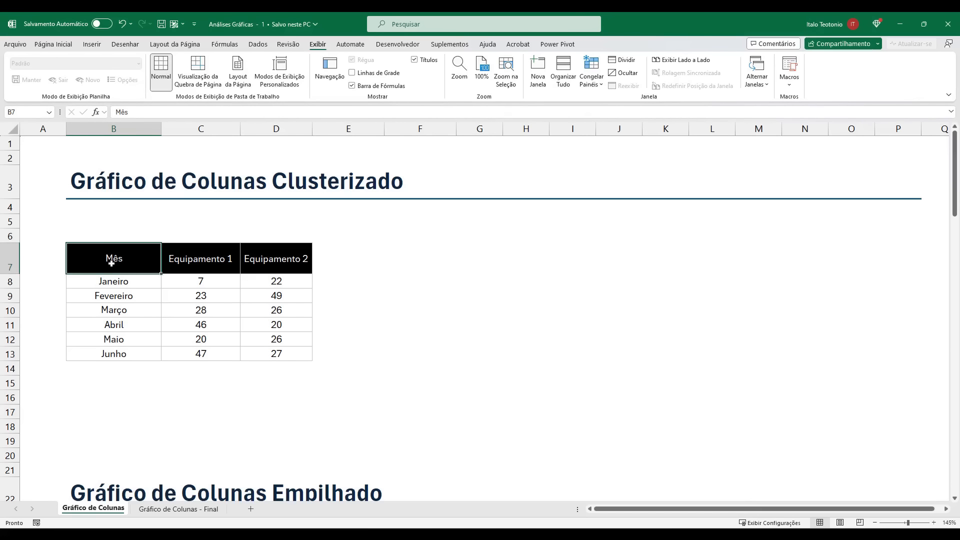
{"action": "left_click_drag", "start_coordinate": [111, 263], "coordinate": [272, 348]}
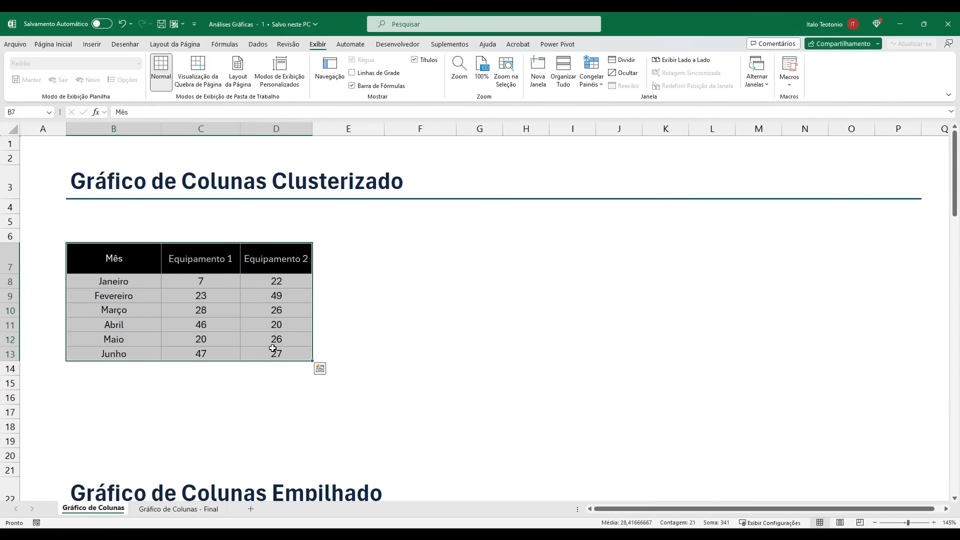
{"action": "left_click_drag", "start_coordinate": [146, 257], "coordinate": [266, 350]}
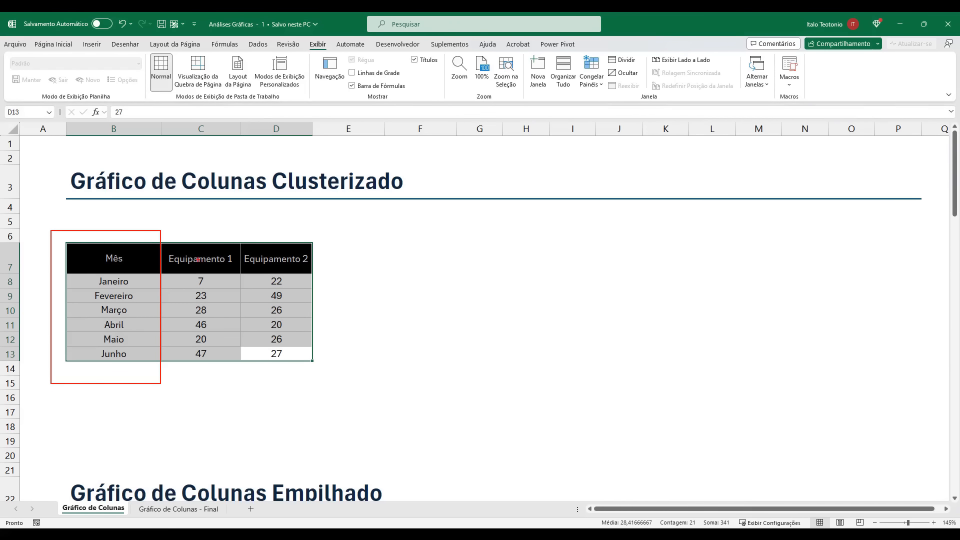
{"action": "left_click_drag", "start_coordinate": [197, 243], "coordinate": [184, 201]}
{"action": "left_click_drag", "start_coordinate": [280, 240], "coordinate": [243, 194]}
{"action": "key", "text": "Escape"}
Merge and centre B6:D6 above the table, enter the title Falhas dos Equipamentos, and slightly reduce the header row's height
{"action": "left_click_drag", "start_coordinate": [109, 235], "coordinate": [270, 235]}
{"action": "left_click", "coordinate": [50, 44]}
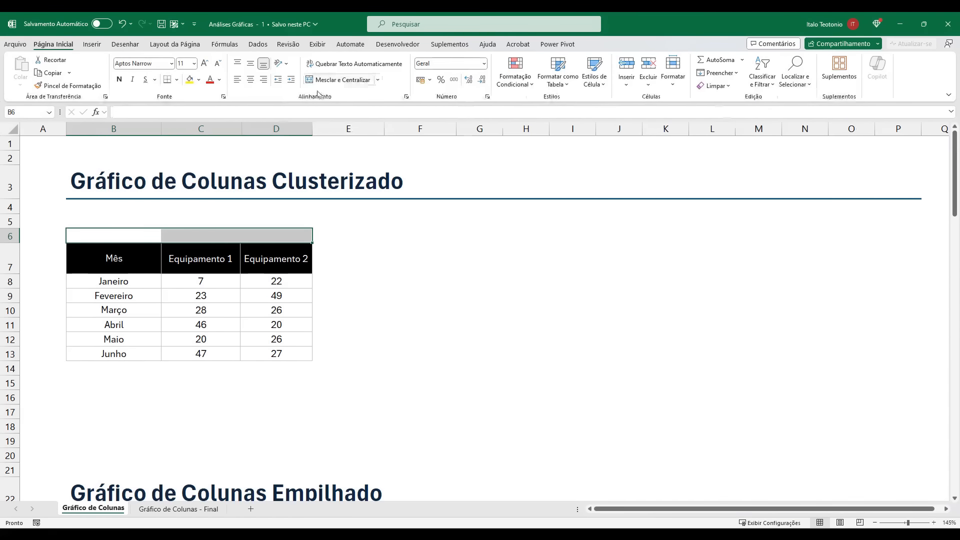
{"action": "left_click", "coordinate": [335, 80]}
{"action": "type", "text": "Fa"}
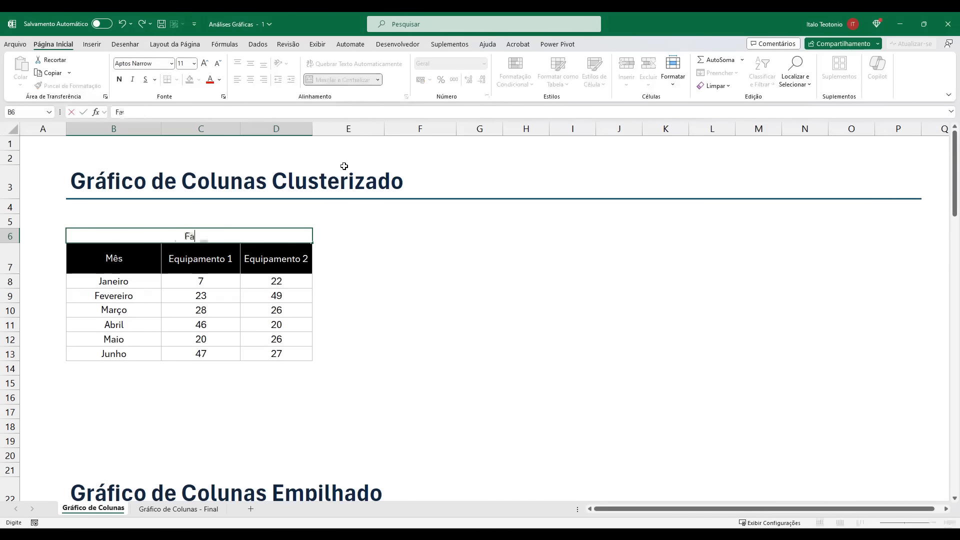
{"action": "type", "text": "lhas dos Equ"}
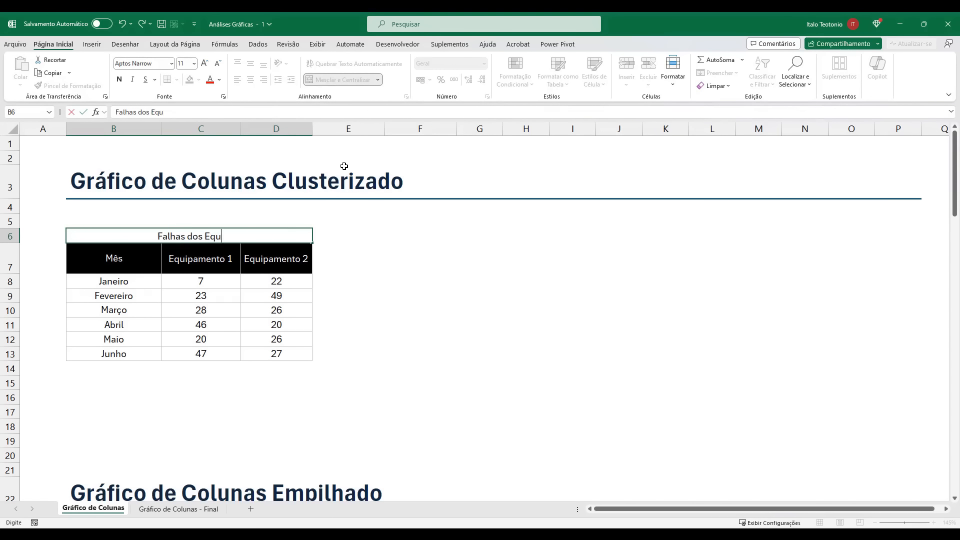
{"action": "type", "text": "ipamentos"}
{"action": "key", "text": "Return"}
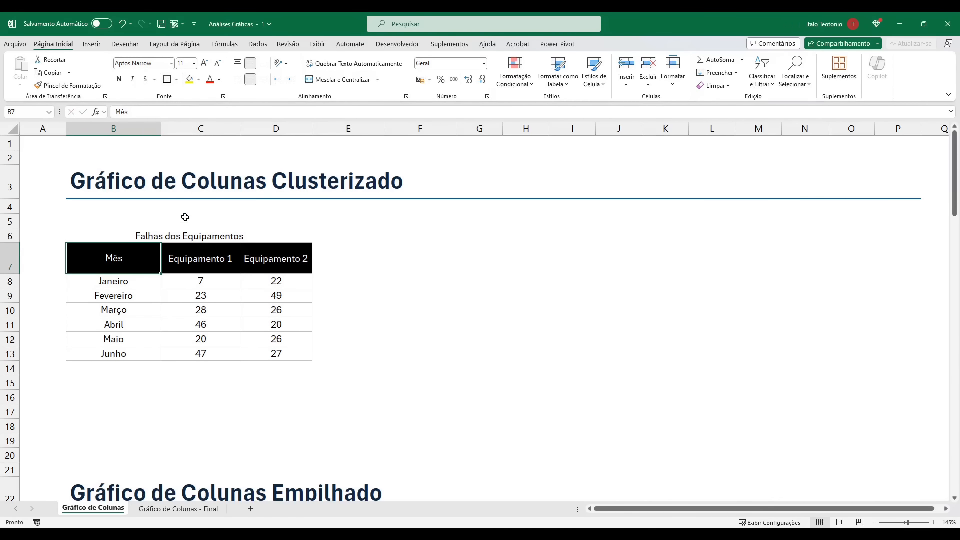
{"action": "left_click_drag", "start_coordinate": [14, 274], "coordinate": [14, 272]}
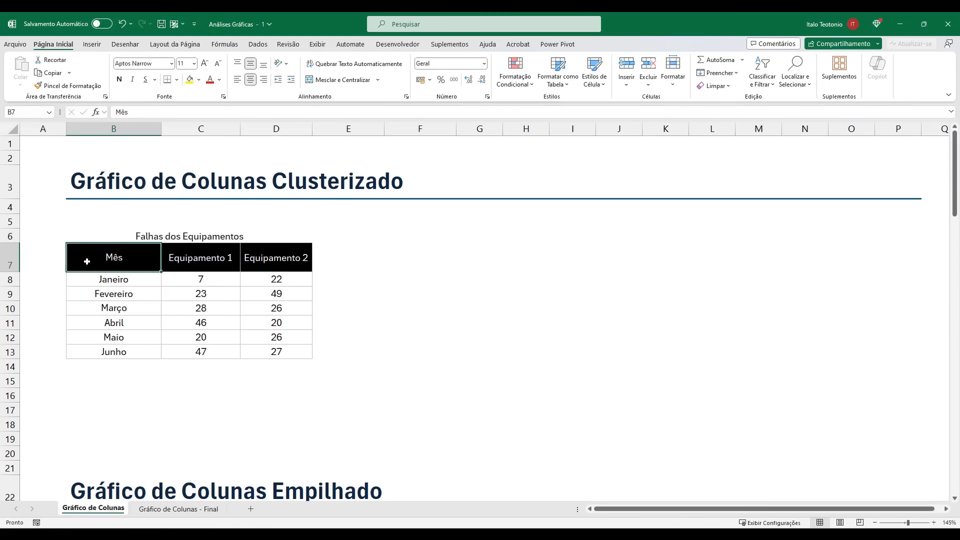
{"action": "left_click", "coordinate": [107, 275]}
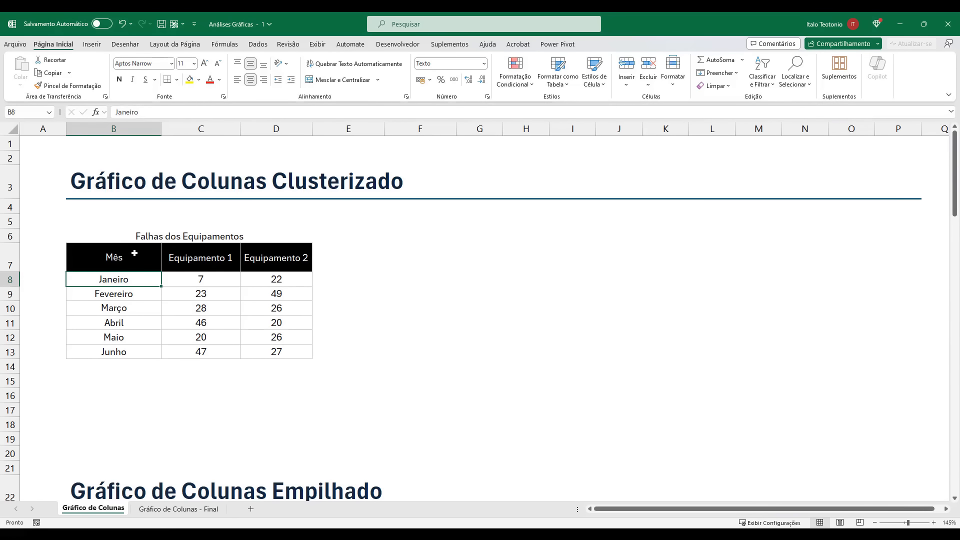
Insert a 2D clustered column chart from B7:D13, place it beside the table and widen it to around column P
{"action": "left_click_drag", "start_coordinate": [134, 253], "coordinate": [271, 352]}
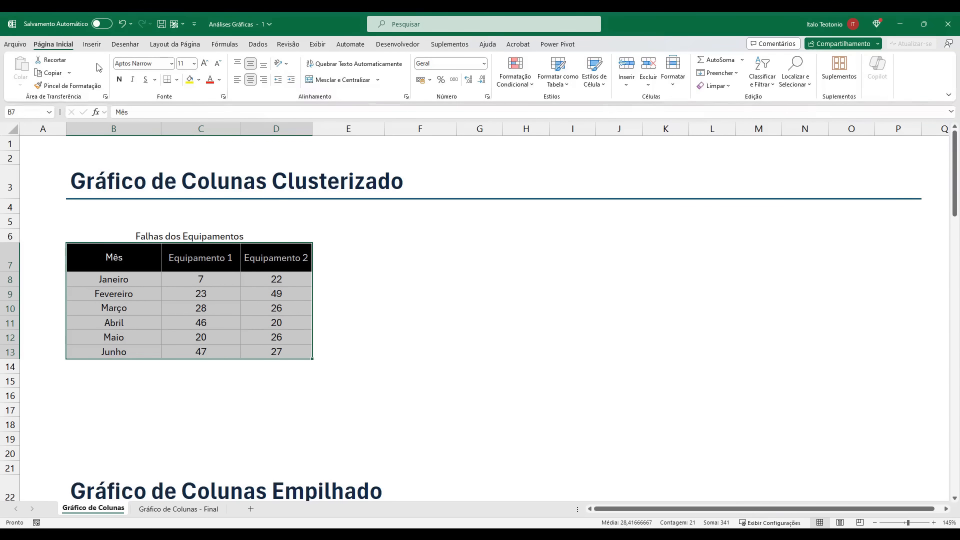
{"action": "left_click", "coordinate": [92, 45]}
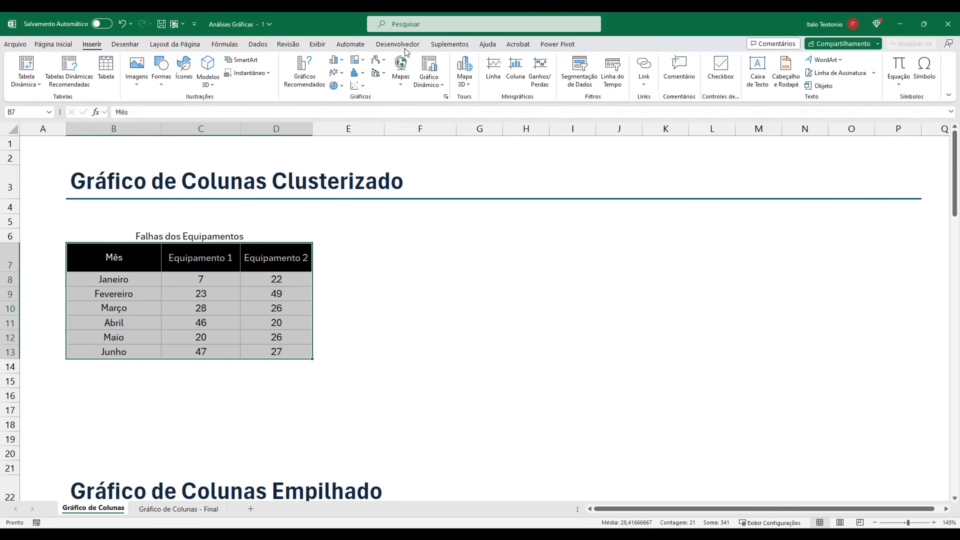
{"action": "left_click", "coordinate": [342, 61]}
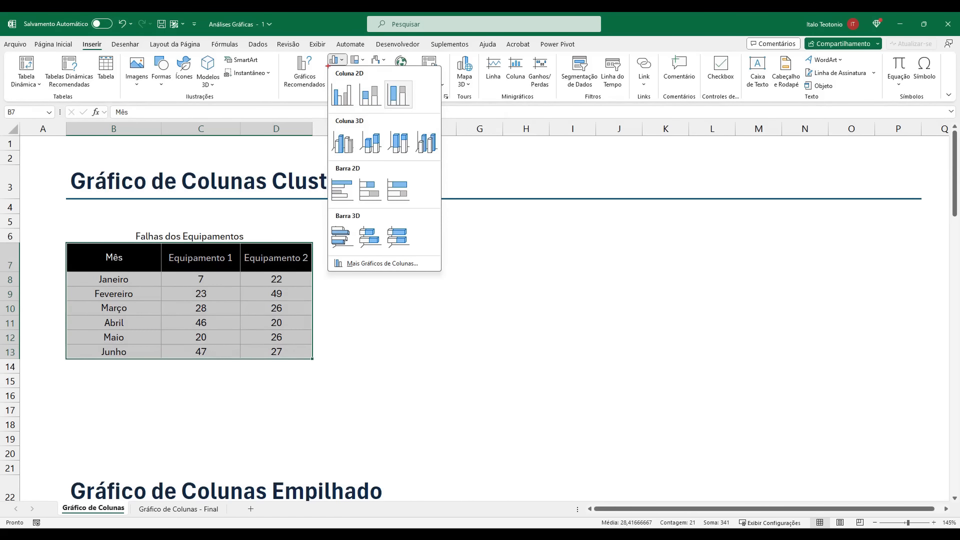
{"action": "left_click_drag", "start_coordinate": [328, 65], "coordinate": [441, 115]}
{"action": "left_click_drag", "start_coordinate": [324, 110], "coordinate": [447, 154]}
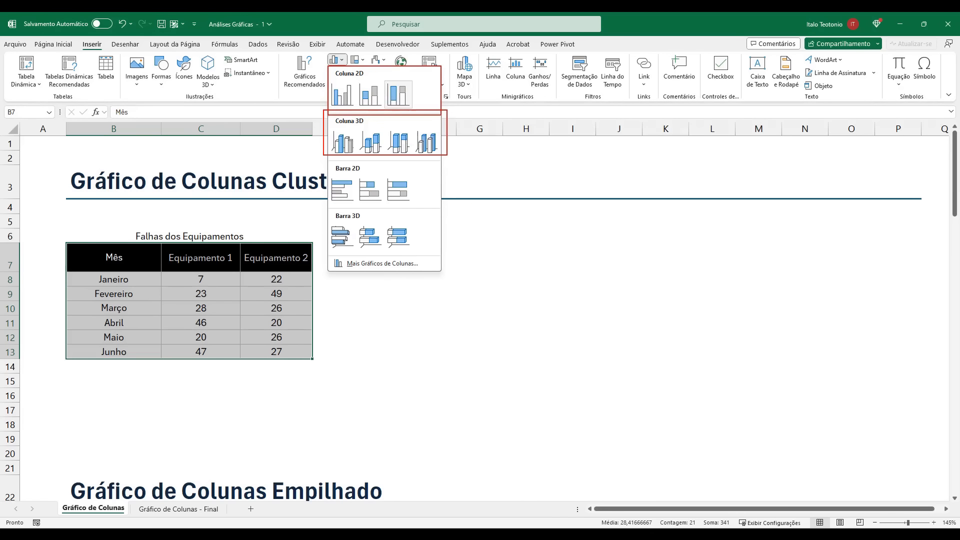
{"action": "left_click_drag", "start_coordinate": [328, 56], "coordinate": [302, 38]}
{"action": "left_click_drag", "start_coordinate": [320, 163], "coordinate": [458, 256]}
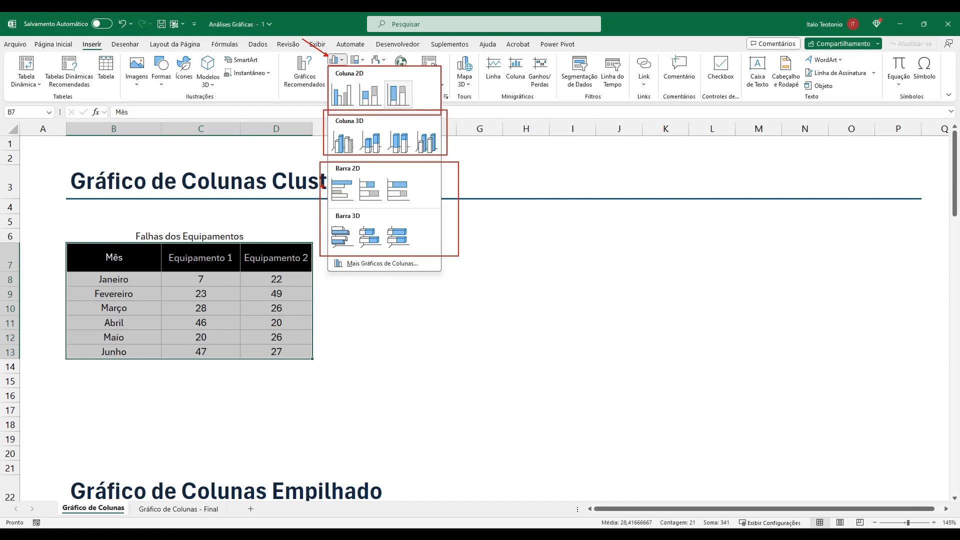
{"action": "key", "text": "Escape"}
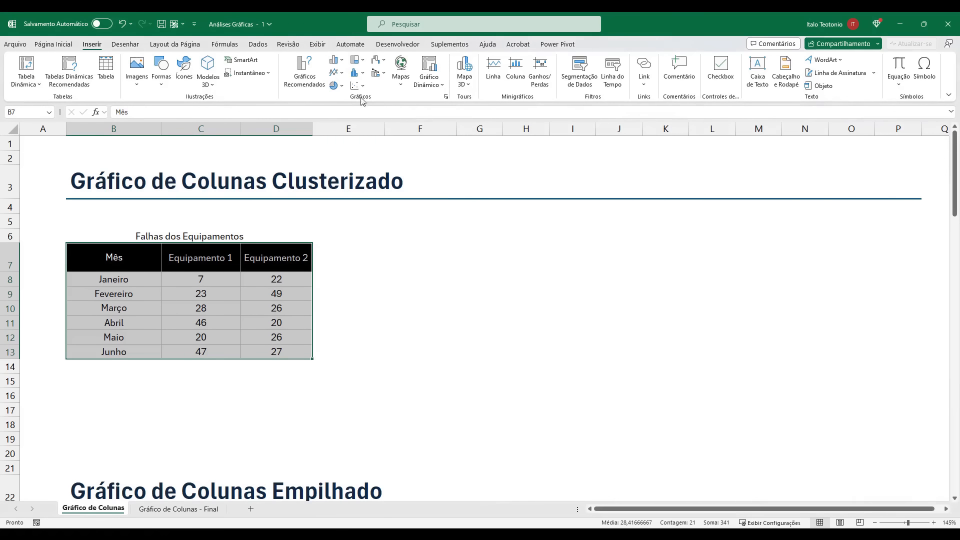
{"action": "left_click", "coordinate": [339, 60]}
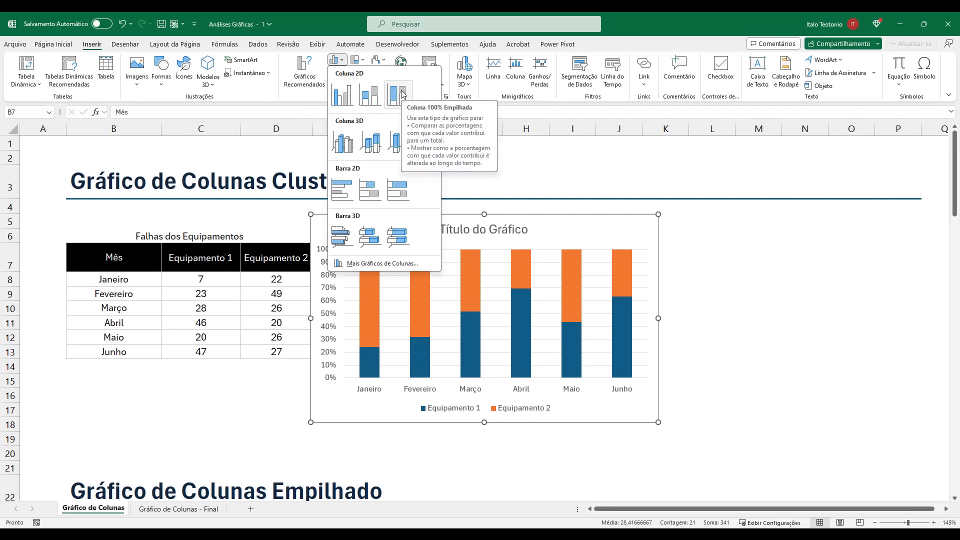
{"action": "left_click", "coordinate": [347, 99]}
{"action": "left_click_drag", "start_coordinate": [426, 214], "coordinate": [457, 215]}
{"action": "left_click_drag", "start_coordinate": [689, 423], "coordinate": [900, 430]}
Extend the section heading in B3 to read Gráfico de Colunas Clusterizado (Agrupado)
{"action": "double_click", "coordinate": [411, 185]}
{"action": "type", "text": "("}
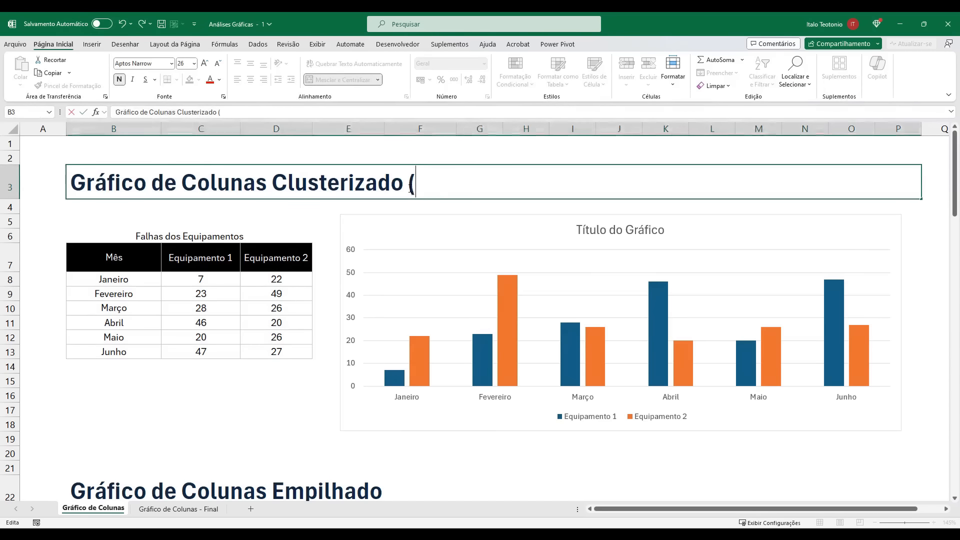
{"action": "type", "text": "Agrupado)"}
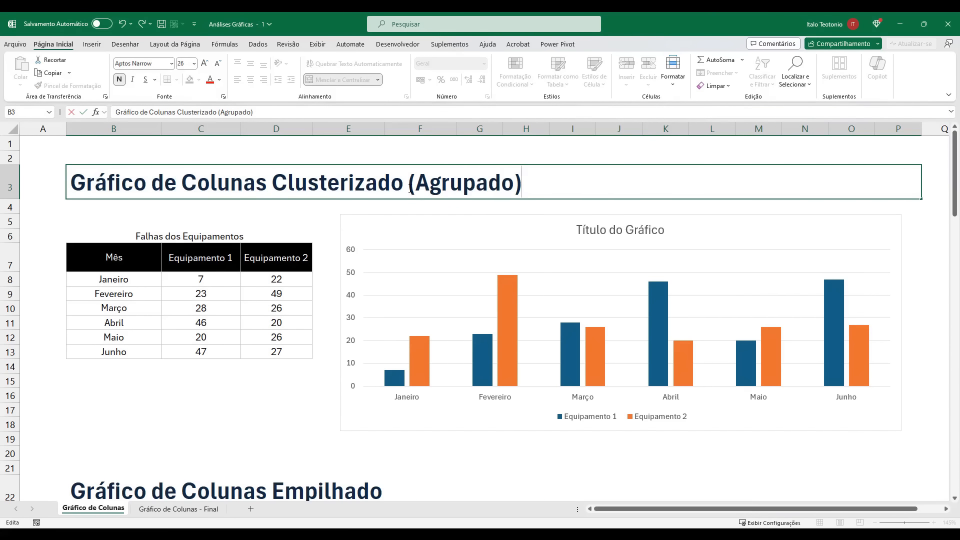
{"action": "key", "text": "Return"}
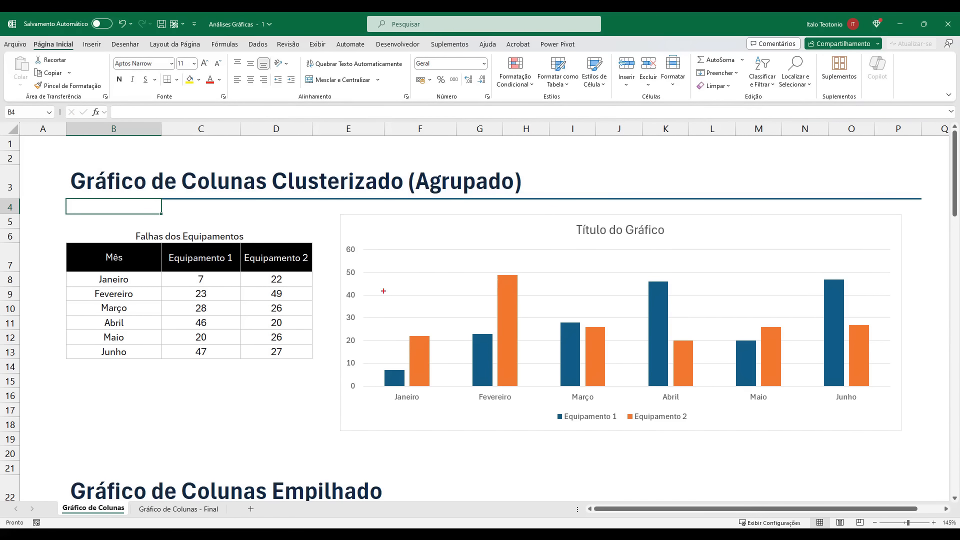
{"action": "mouse_move", "coordinate": [366, 281]}
{"action": "left_mouse_down"}
{"action": "mouse_move", "coordinate": [413, 386]}
{"action": "mouse_move", "coordinate": [440, 418]}
{"action": "left_mouse_up"}
{"action": "mouse_move", "coordinate": [317, 205]}
{"action": "left_mouse_down"}
{"action": "mouse_move", "coordinate": [286, 246]}
{"action": "mouse_move", "coordinate": [209, 251]}
{"action": "left_mouse_up"}
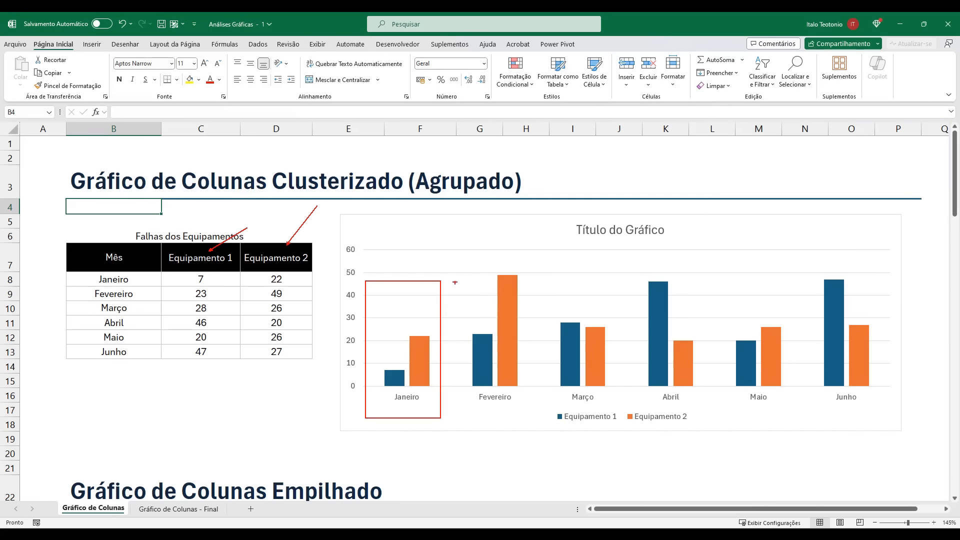
{"action": "left_click_drag", "start_coordinate": [460, 259], "coordinate": [525, 428]}
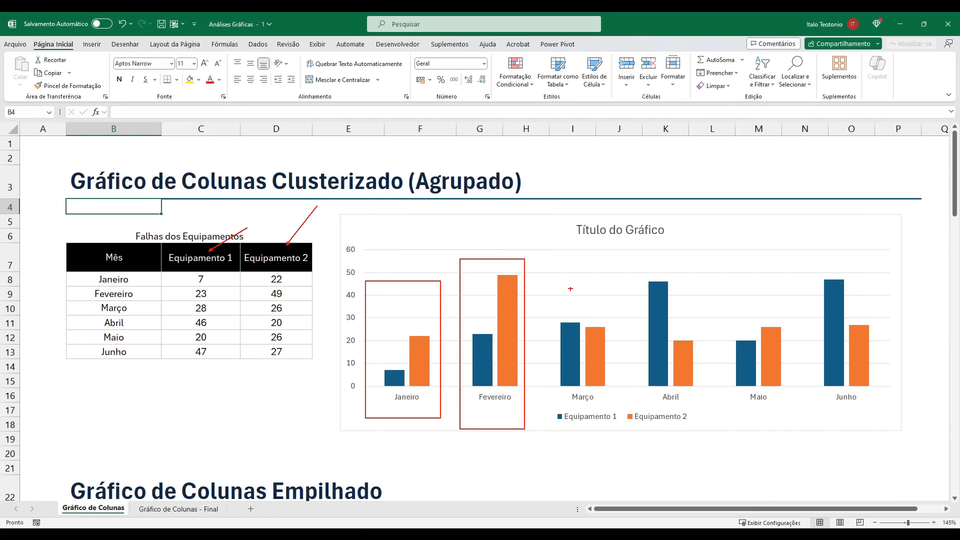
{"action": "left_click_drag", "start_coordinate": [544, 280], "coordinate": [614, 437]}
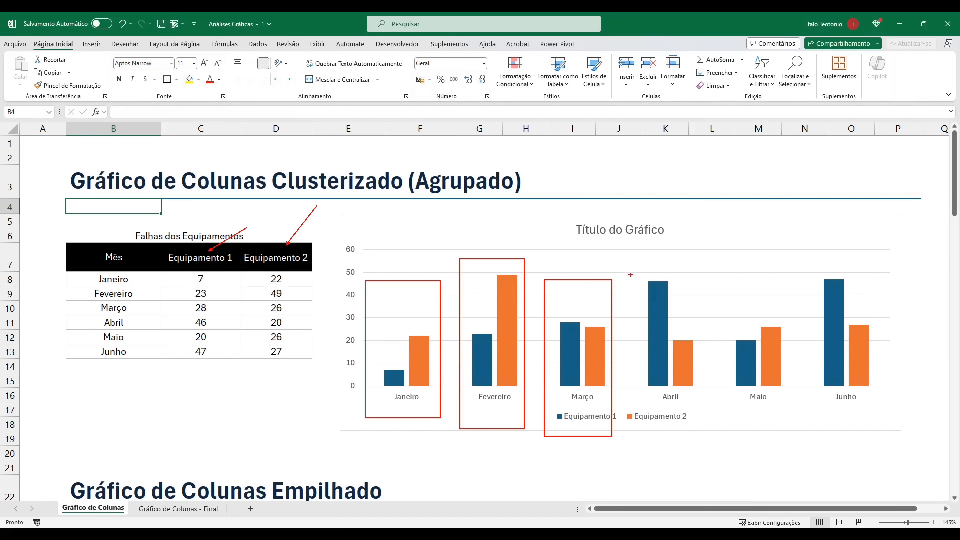
{"action": "left_click_drag", "start_coordinate": [628, 263], "coordinate": [707, 411]}
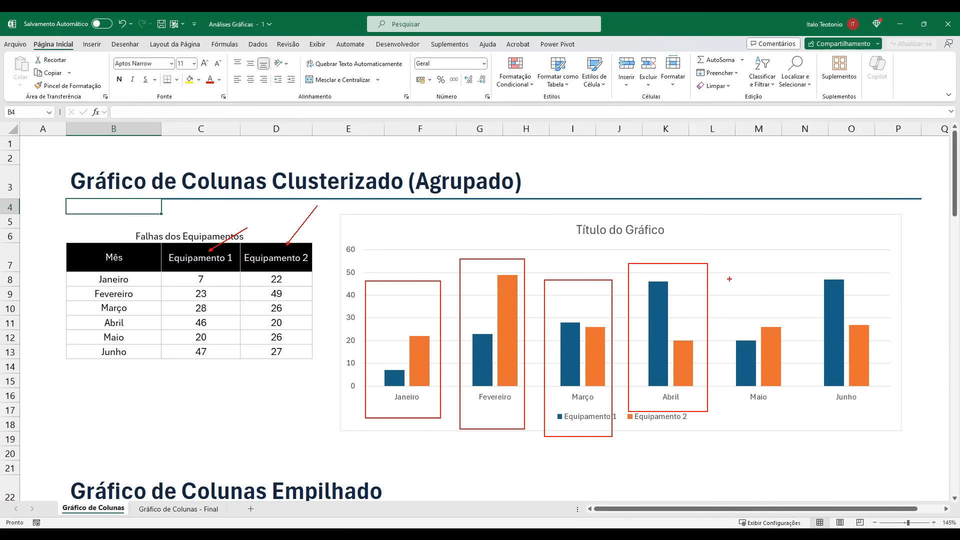
{"action": "left_click_drag", "start_coordinate": [718, 263], "coordinate": [786, 412]}
{"action": "left_click_drag", "start_coordinate": [799, 244], "coordinate": [890, 416]}
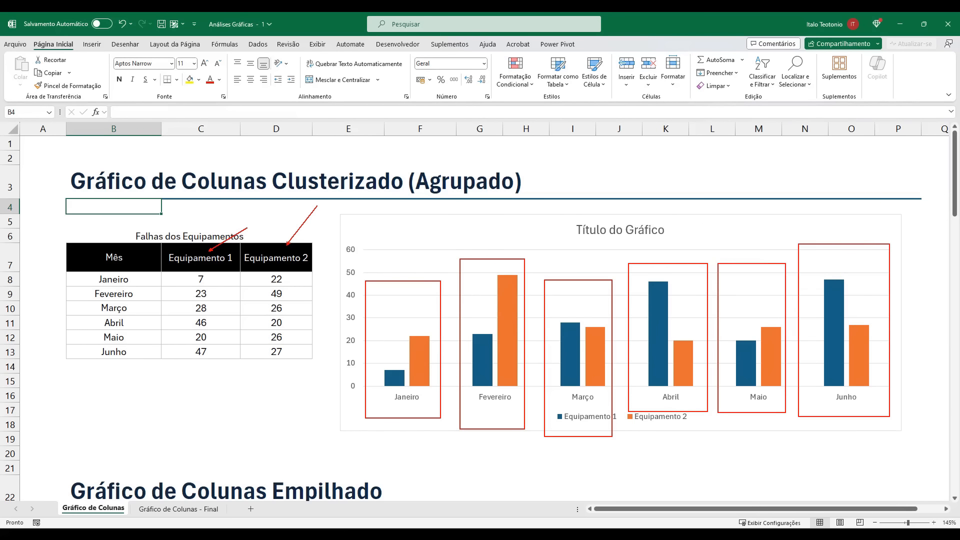
{"action": "key", "text": "Escape"}
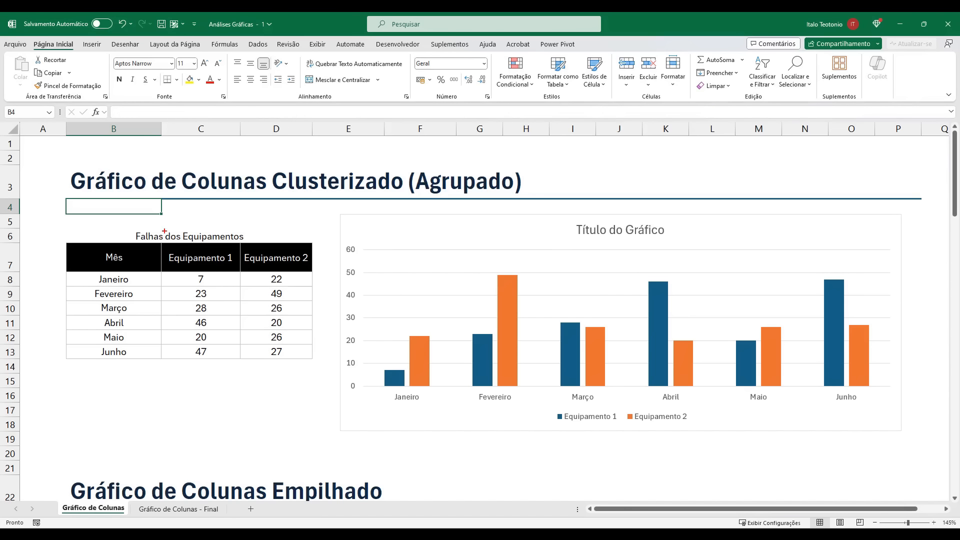
{"action": "left_click_drag", "start_coordinate": [164, 231], "coordinate": [318, 372]}
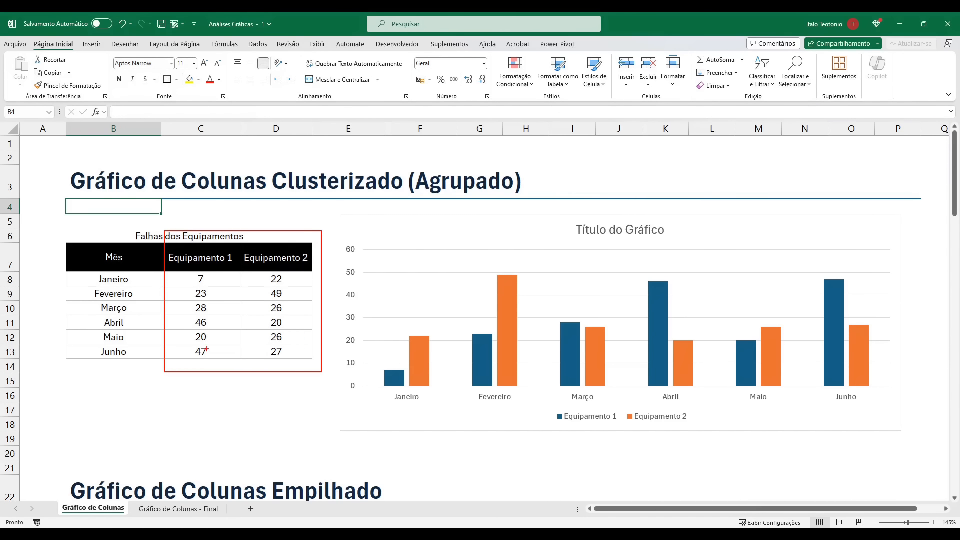
{"action": "left_click_drag", "start_coordinate": [348, 426], "coordinate": [391, 407]}
{"action": "left_click_drag", "start_coordinate": [428, 434], "coordinate": [480, 400]}
{"action": "left_click_drag", "start_coordinate": [519, 423], "coordinate": [569, 401]}
{"action": "key", "text": "Escape"}
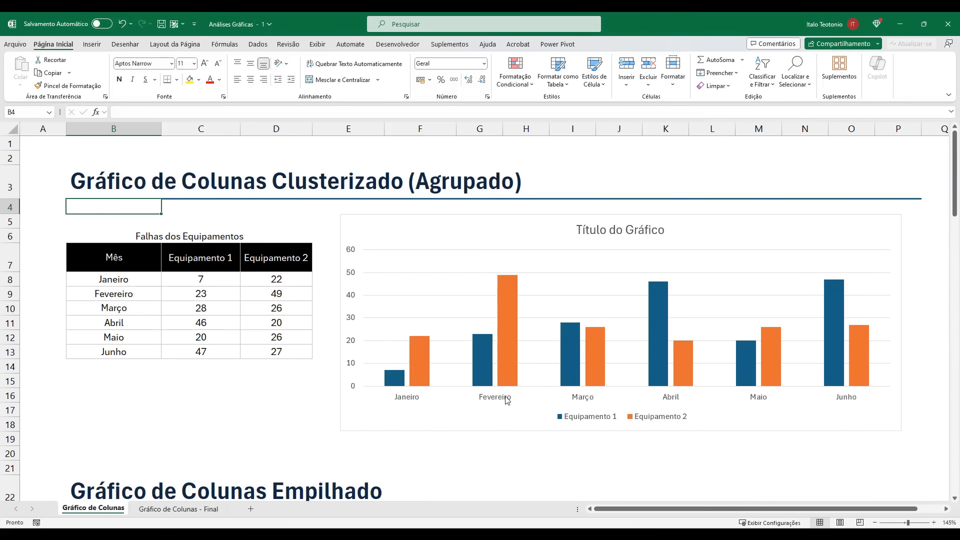
{"action": "mouse_move", "coordinate": [504, 384]}
{"action": "mouse_move", "coordinate": [425, 375]}
{"action": "left_click_drag", "start_coordinate": [385, 389], "coordinate": [352, 405]}
{"action": "left_click_drag", "start_coordinate": [485, 381], "coordinate": [453, 405]}
{"action": "left_click_drag", "start_coordinate": [567, 379], "coordinate": [535, 399]}
{"action": "key", "text": "Escape"}
{"action": "left_click_drag", "start_coordinate": [334, 216], "coordinate": [439, 421]}
Replace the placeholder title of the clustered column chart with Análise de Falhas dos Equipamentos
{"action": "left_click", "coordinate": [588, 230]}
{"action": "triple_click", "coordinate": [589, 231]}
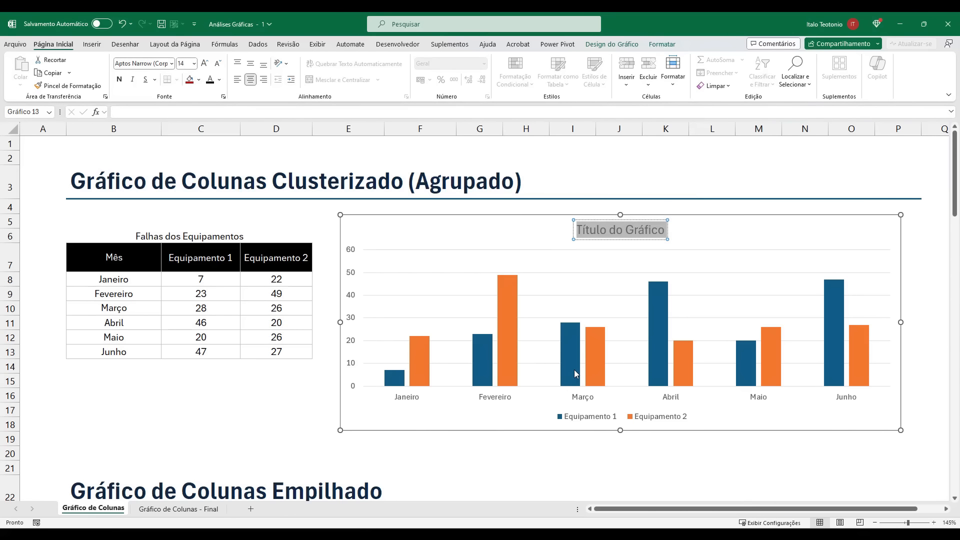
{"action": "mouse_move", "coordinate": [574, 370]}
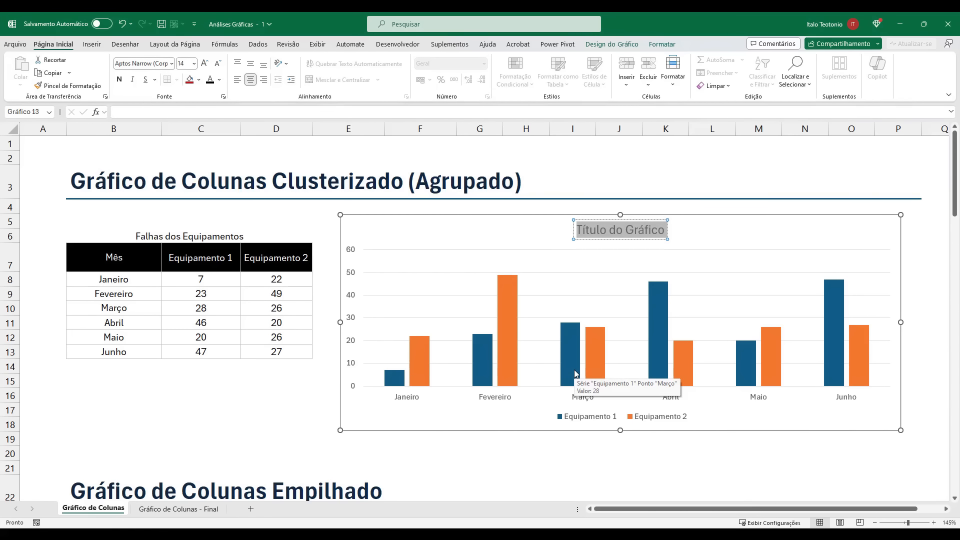
{"action": "type", "text": "Análise"}
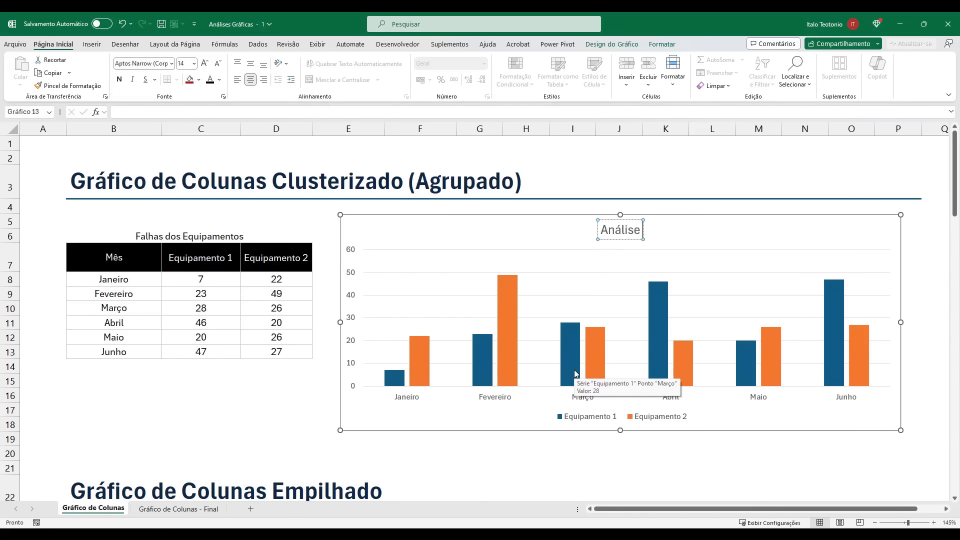
{"action": "type", "text": " de Falhas do"}
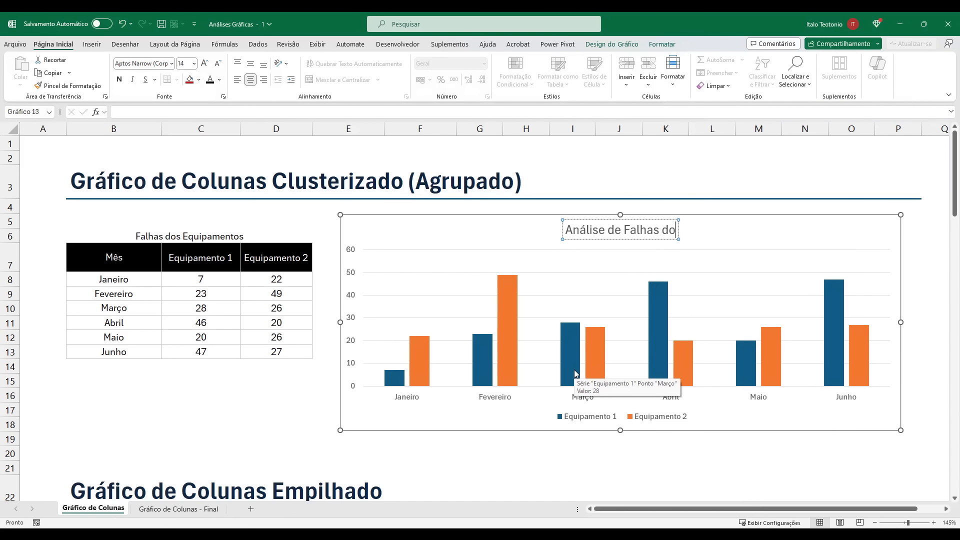
{"action": "type", "text": "s Equipamento"}
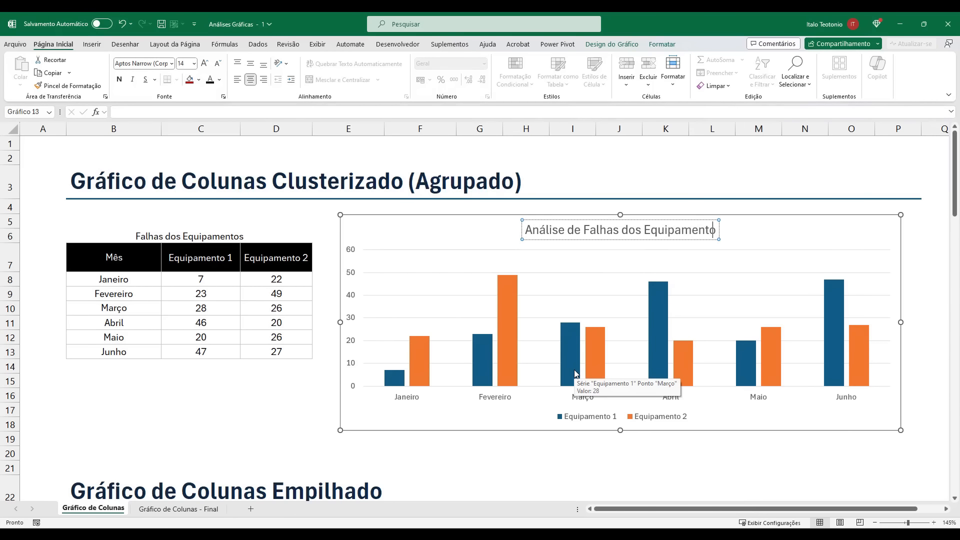
{"action": "type", "text": "s"}
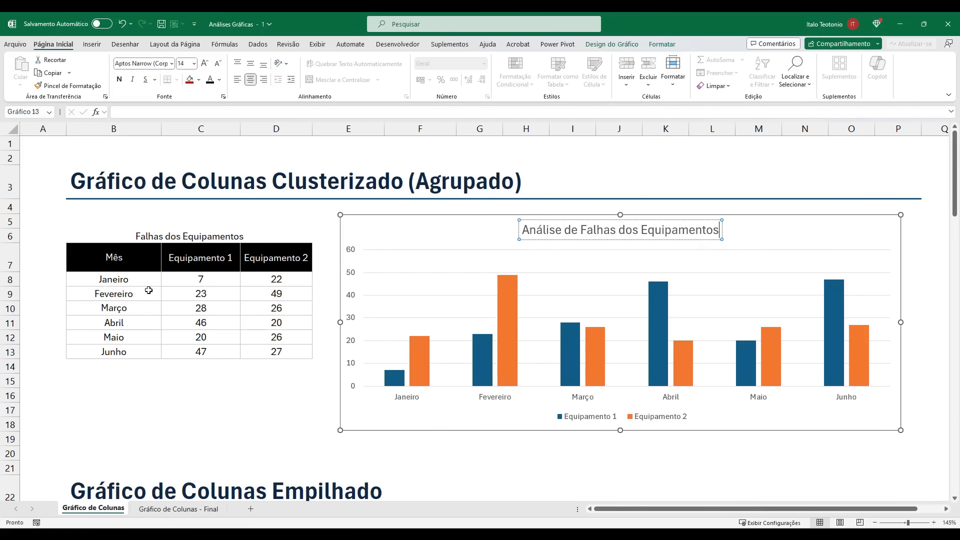
{"action": "left_click_drag", "start_coordinate": [59, 267], "coordinate": [165, 372]}
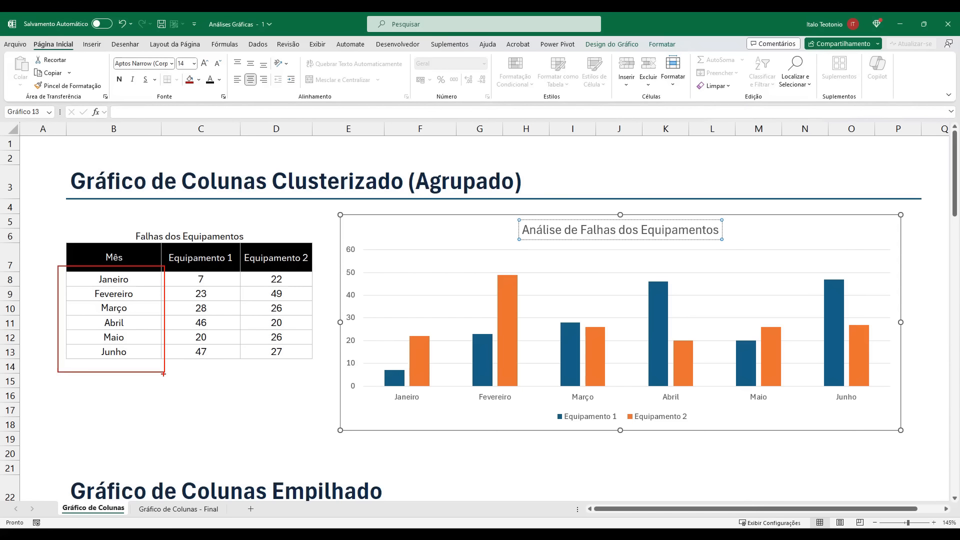
Add data labels to the Equipamento 2 and Equipamento 1 column series of the chart
{"action": "key", "text": "Escape"}
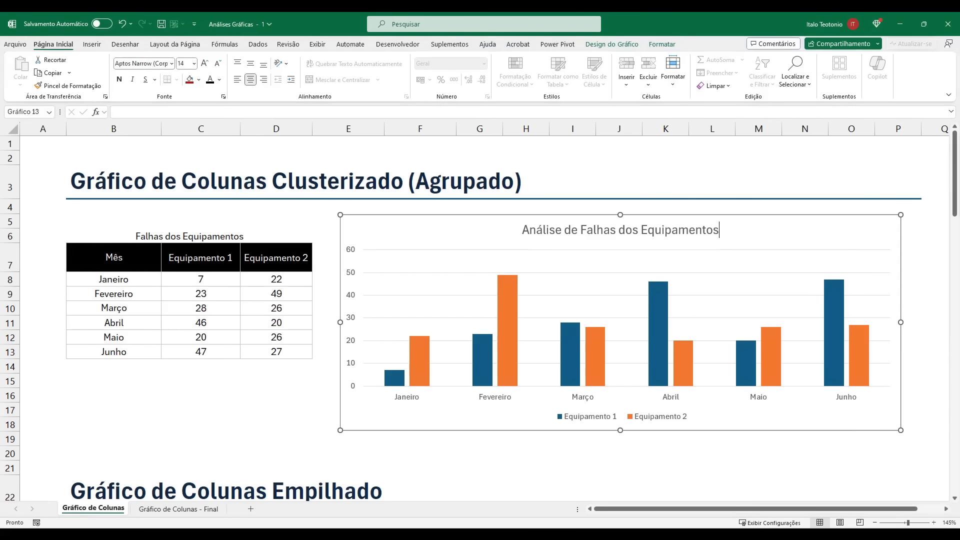
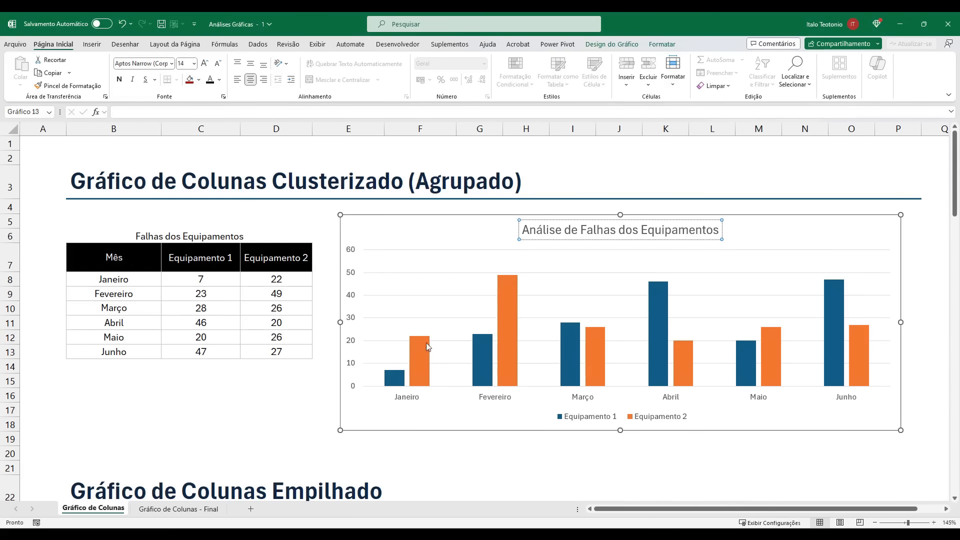
{"action": "mouse_move", "coordinate": [406, 370]}
{"action": "right_click", "coordinate": [415, 363]}
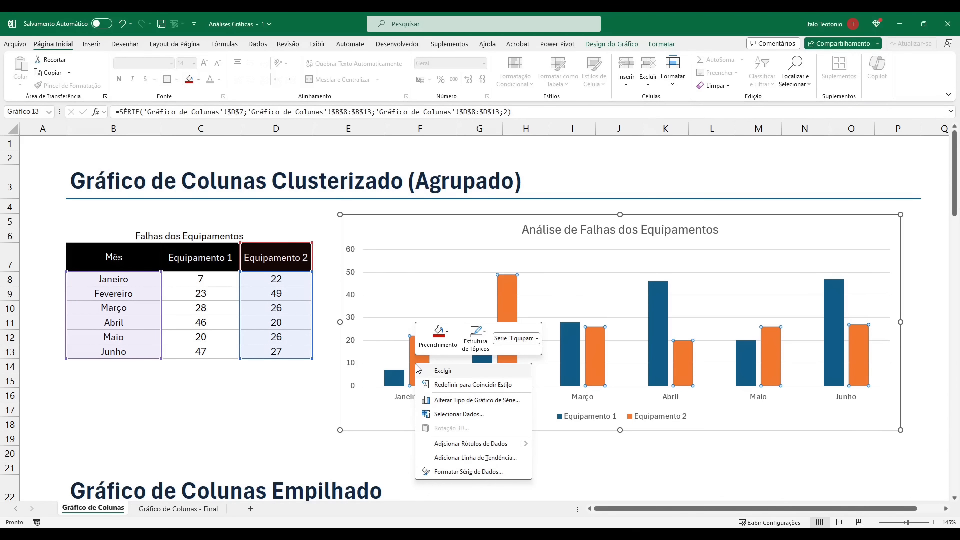
{"action": "left_click", "coordinate": [482, 446]}
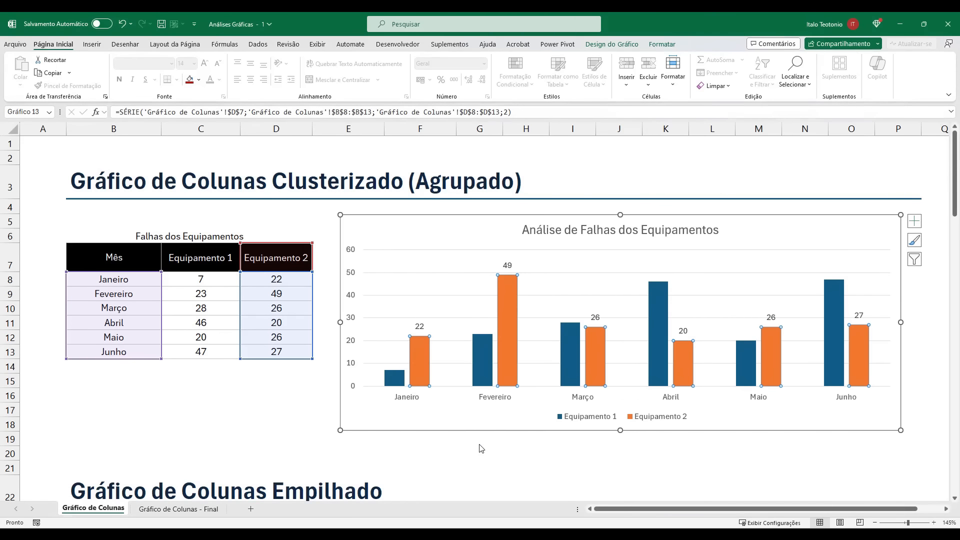
{"action": "key", "text": "ctrl+2"}
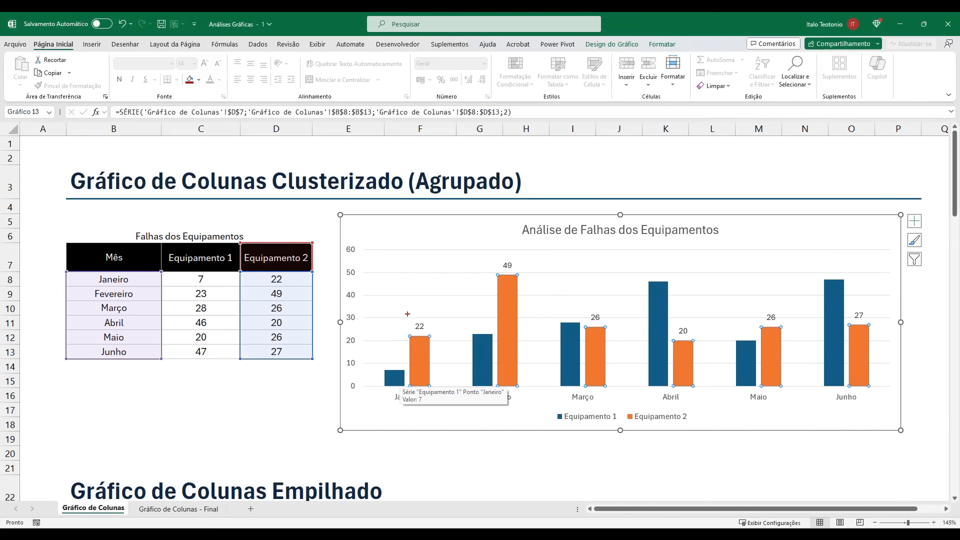
{"action": "left_click_drag", "start_coordinate": [408, 315], "coordinate": [433, 333]}
{"action": "key", "text": "Escape"}
{"action": "left_click", "coordinate": [398, 381]}
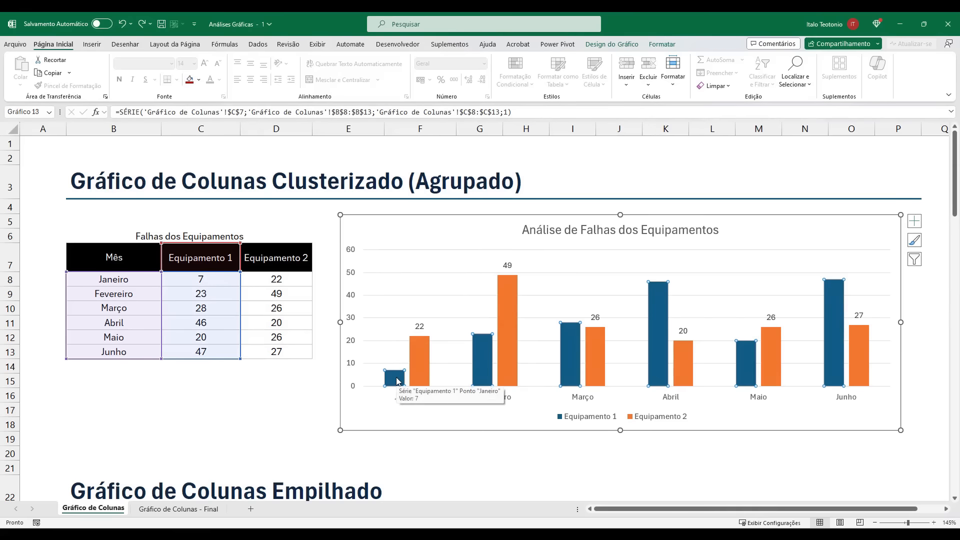
{"action": "right_click", "coordinate": [398, 381]}
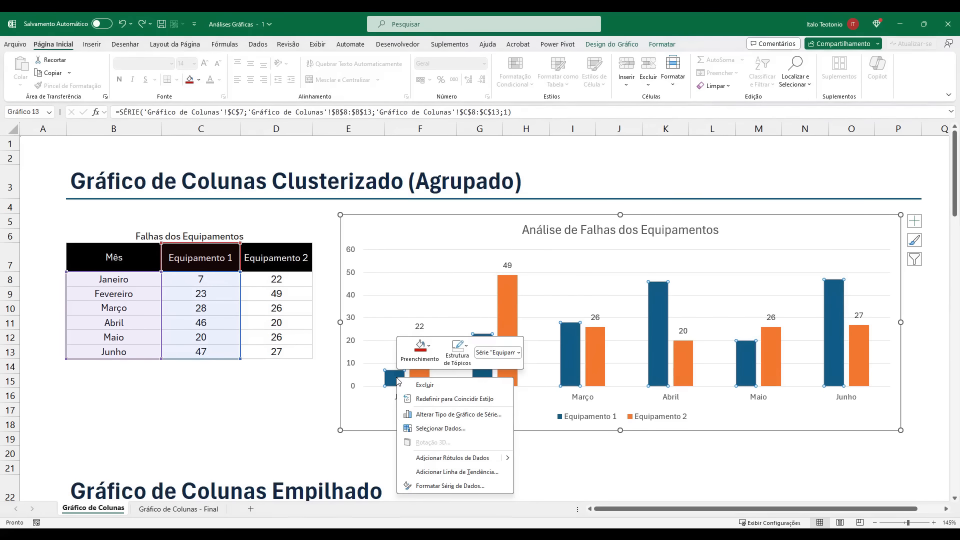
{"action": "left_click", "coordinate": [470, 459]}
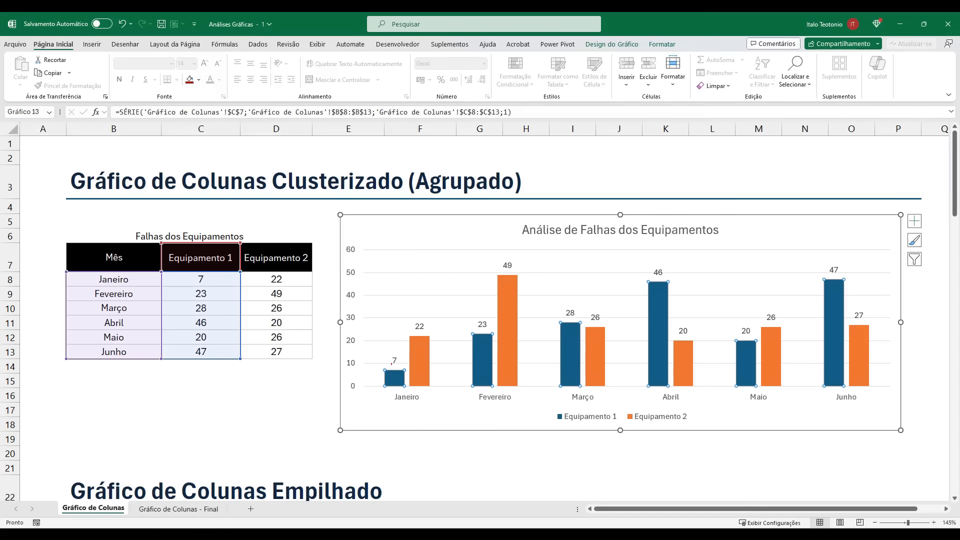
{"action": "left_click_drag", "start_coordinate": [370, 300], "coordinate": [440, 408]}
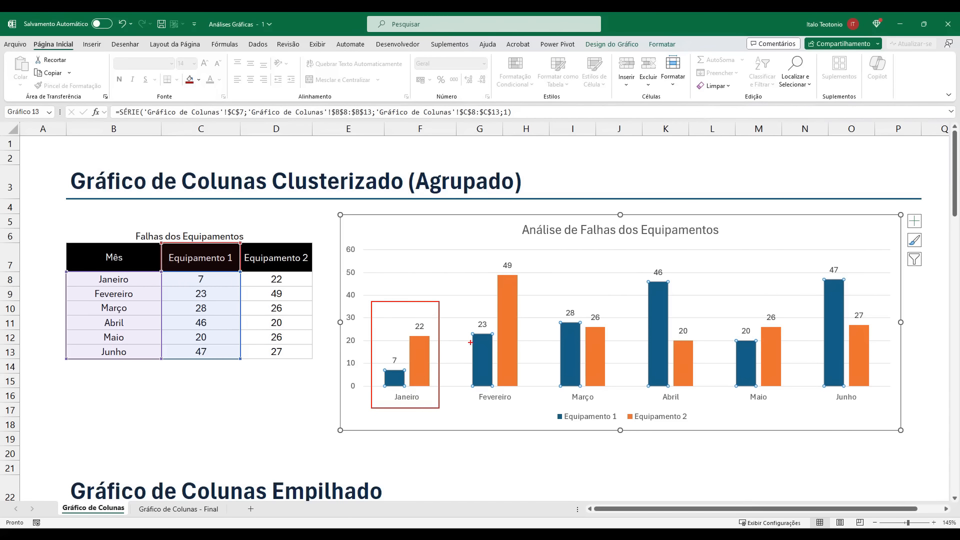
{"action": "left_click_drag", "start_coordinate": [465, 337], "coordinate": [445, 352]}
{"action": "left_click_drag", "start_coordinate": [357, 234], "coordinate": [339, 418]}
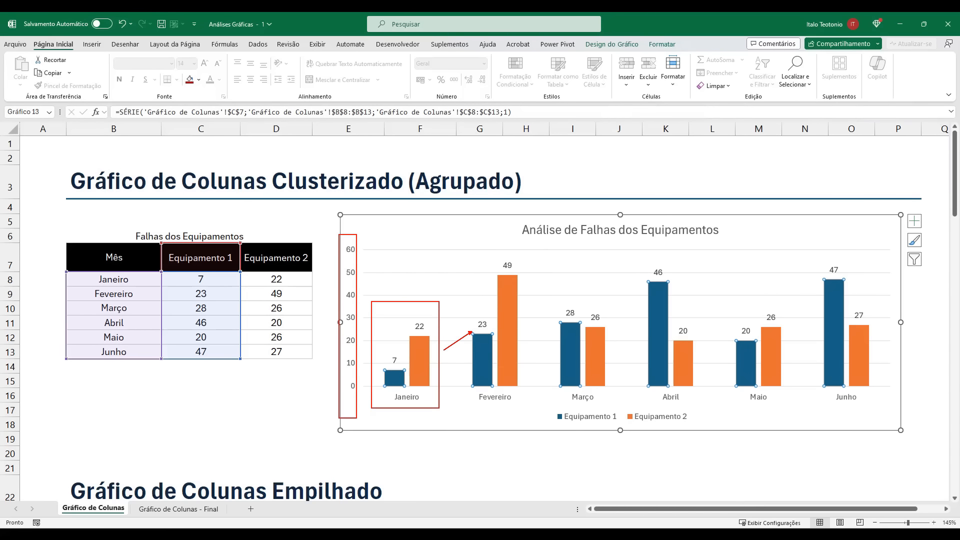
{"action": "key", "text": "Escape"}
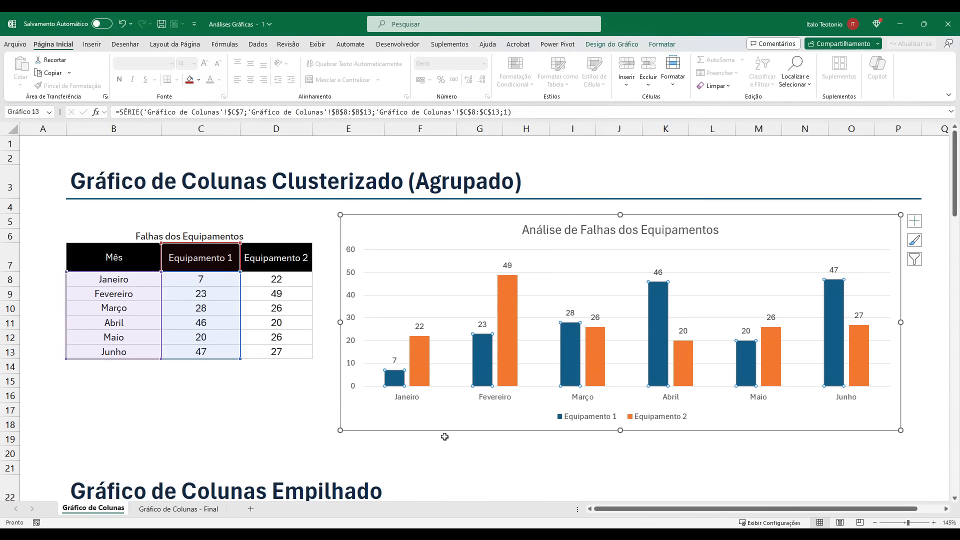
Delete the chart's vertical value axis and undo the deletion
{"action": "left_click", "coordinate": [356, 320]}
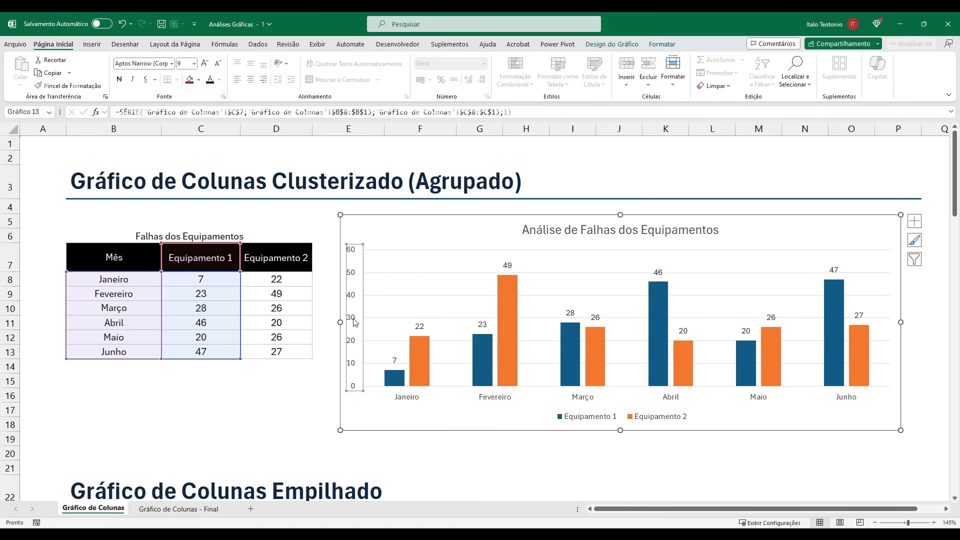
{"action": "key", "text": "Delete"}
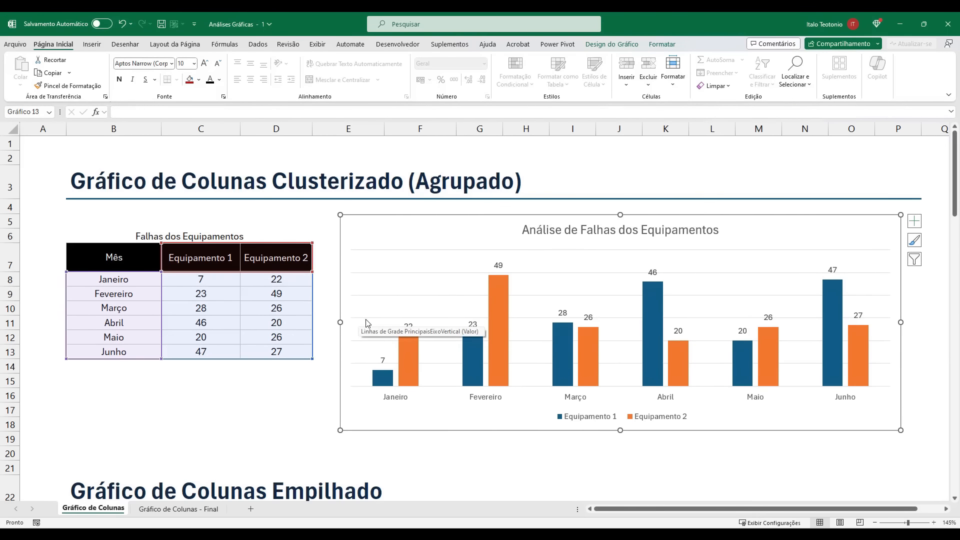
{"action": "left_click_drag", "start_coordinate": [365, 319], "coordinate": [346, 352]}
{"action": "left_click_drag", "start_coordinate": [388, 304], "coordinate": [368, 328]}
{"action": "key", "text": "Escape"}
{"action": "key", "text": "ctrl+z"}
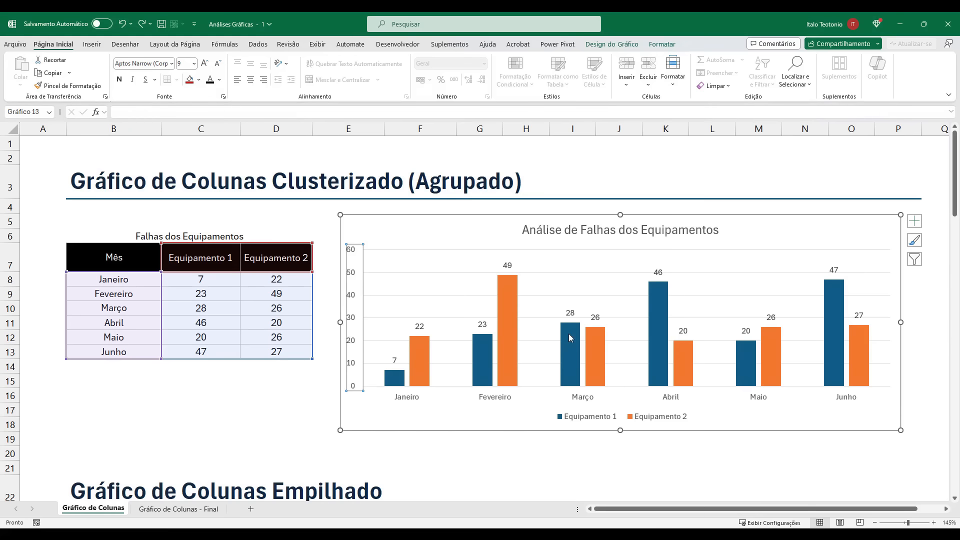
{"action": "key", "text": "ctrl+2"}
{"action": "mouse_move", "coordinate": [375, 321]}
{"action": "left_mouse_down"}
{"action": "mouse_move", "coordinate": [351, 339]}
{"action": "mouse_move", "coordinate": [423, 328]}
{"action": "mouse_move", "coordinate": [652, 336]}
{"action": "left_mouse_up"}
{"action": "key", "text": "Escape"}
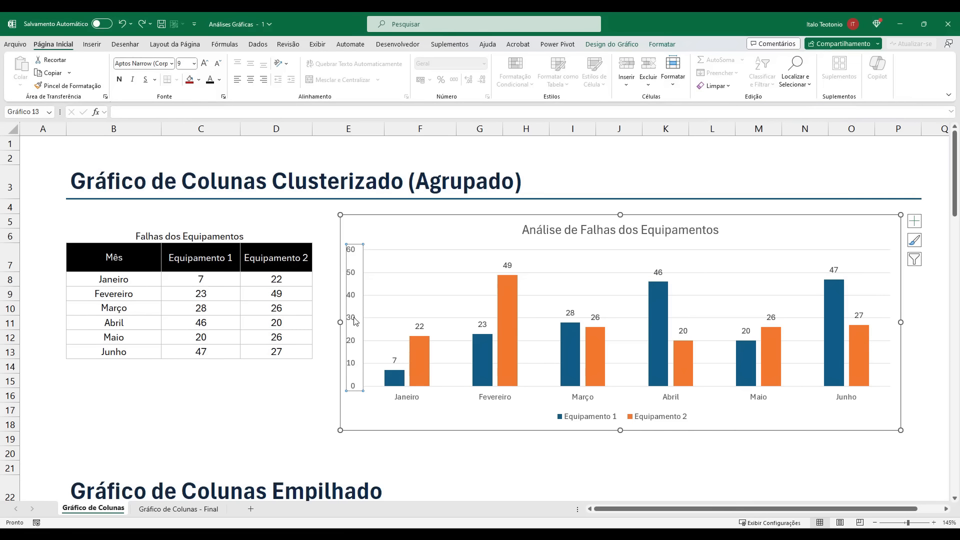
Remove the vertical value axis and the horizontal gridlines from the clustered column chart
{"action": "key", "text": "Delete"}
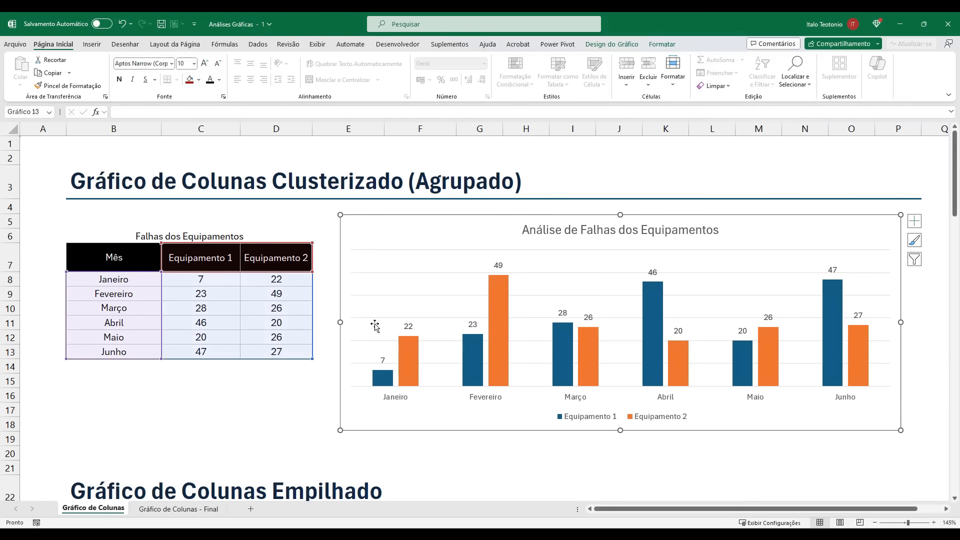
{"action": "left_click", "coordinate": [377, 320]}
{"action": "key", "text": "Delete"}
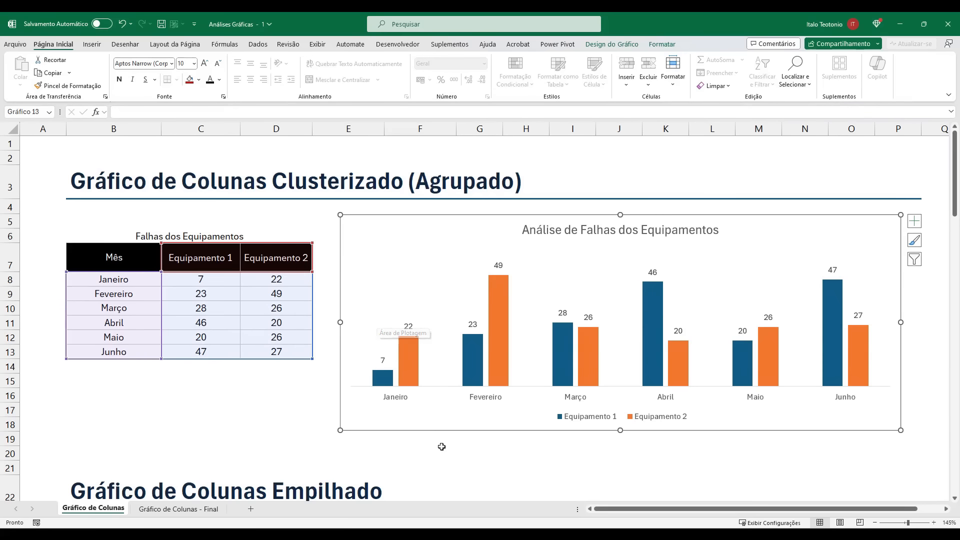
{"action": "left_click", "coordinate": [450, 468]}
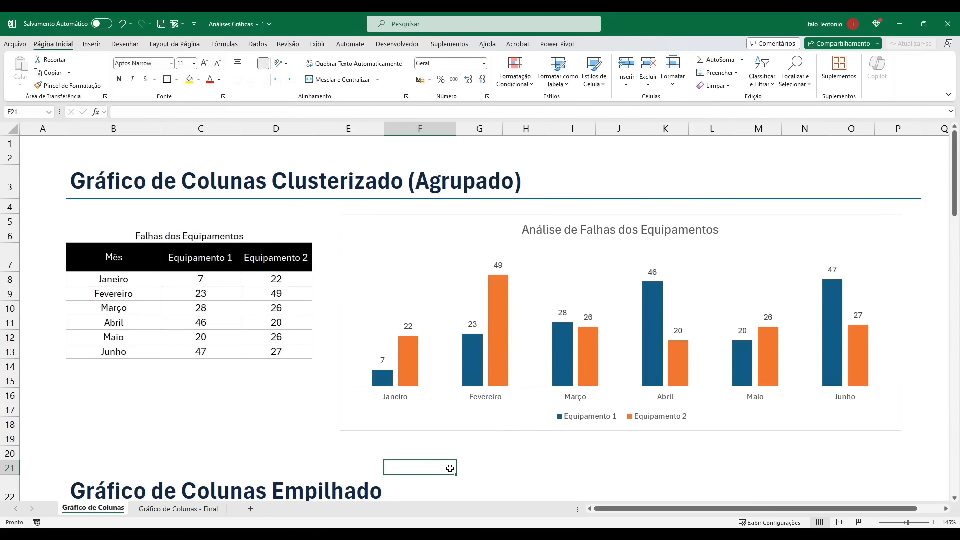
Try the positions Centro, Extremidade Interna and Base Interna for the Equipamento 2 data labels, and return them to Extremidade Externa
{"action": "left_click", "coordinate": [408, 326]}
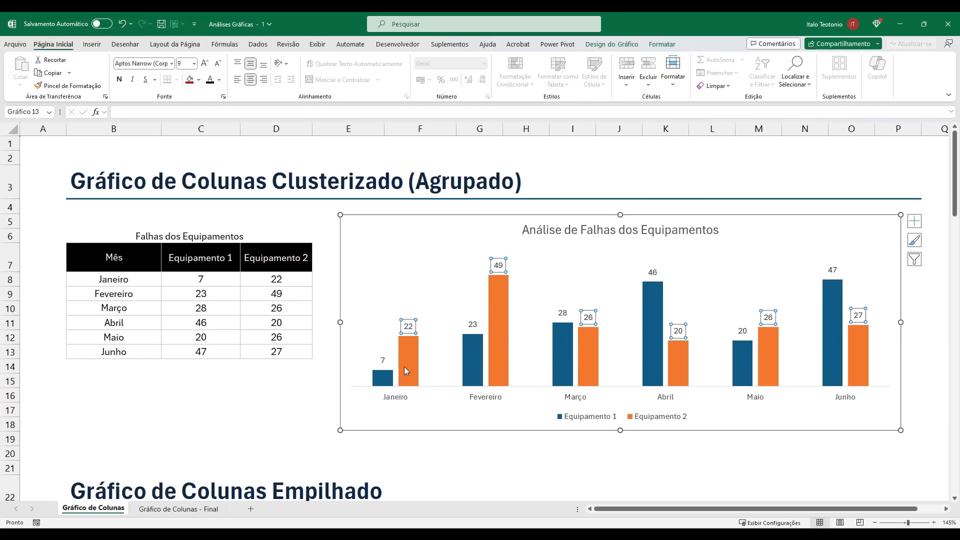
{"action": "right_click", "coordinate": [409, 328]}
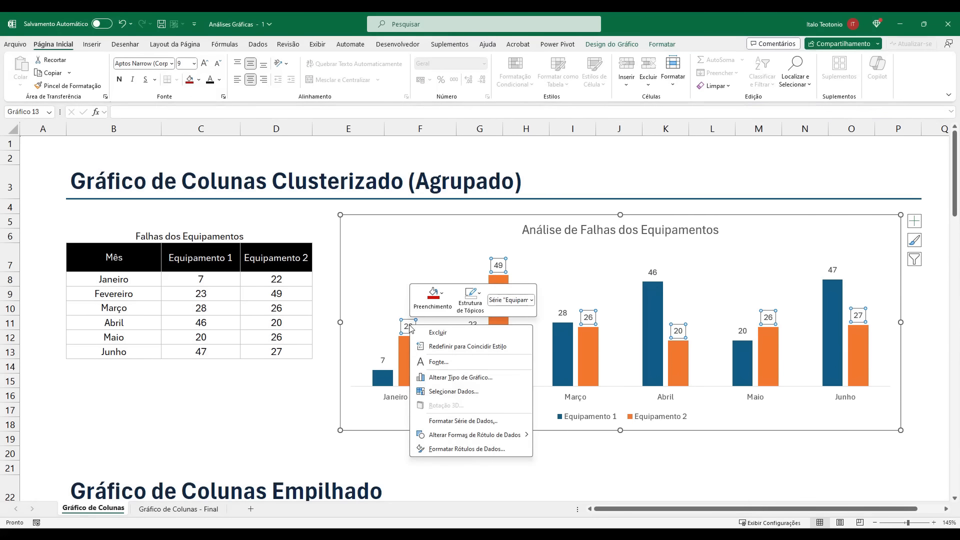
{"action": "left_click", "coordinate": [483, 449]}
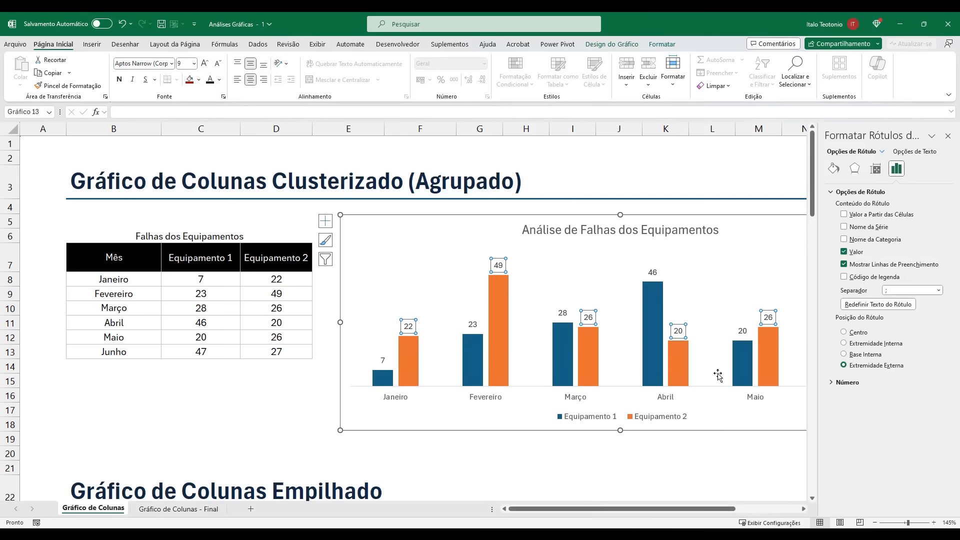
{"action": "left_click", "coordinate": [855, 333]}
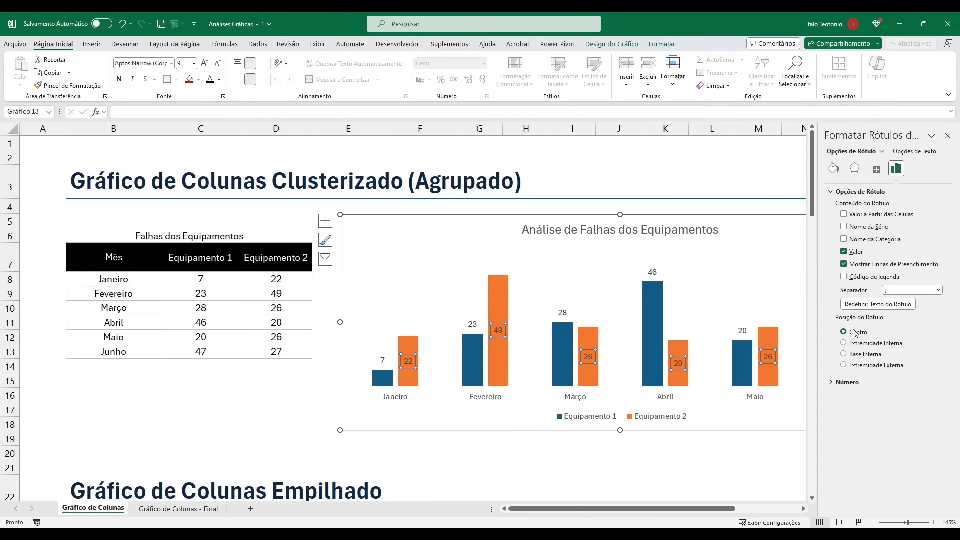
{"action": "left_click", "coordinate": [859, 345]}
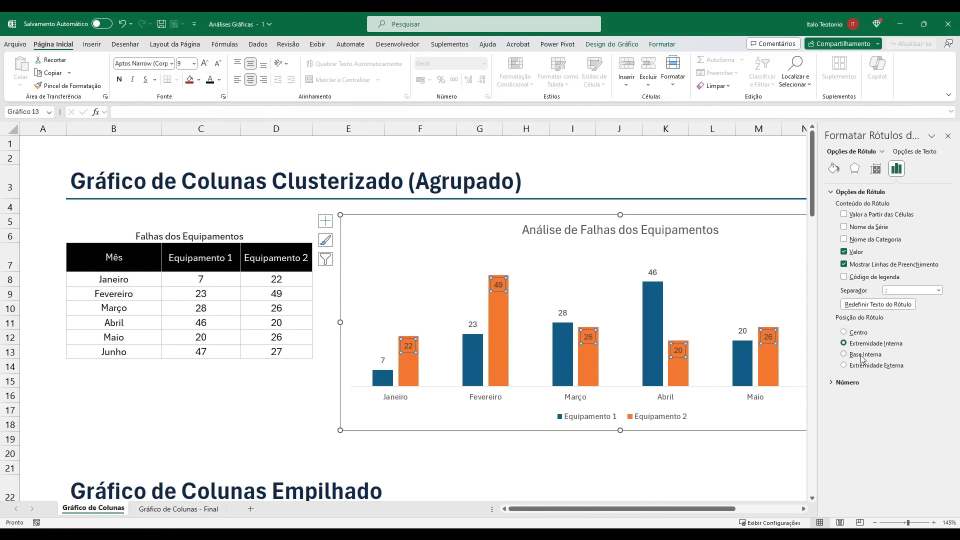
{"action": "left_click", "coordinate": [862, 354]}
{"action": "left_click", "coordinate": [862, 368]}
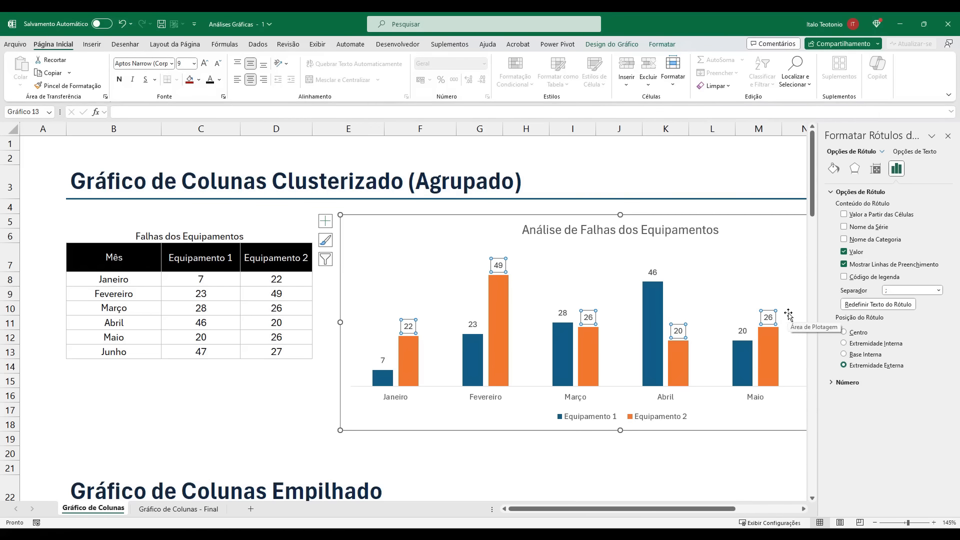
Try including the category name and the series name in the Equipamento 2 data labels, turn both off again and close the label formatting
{"action": "left_click", "coordinate": [864, 240]}
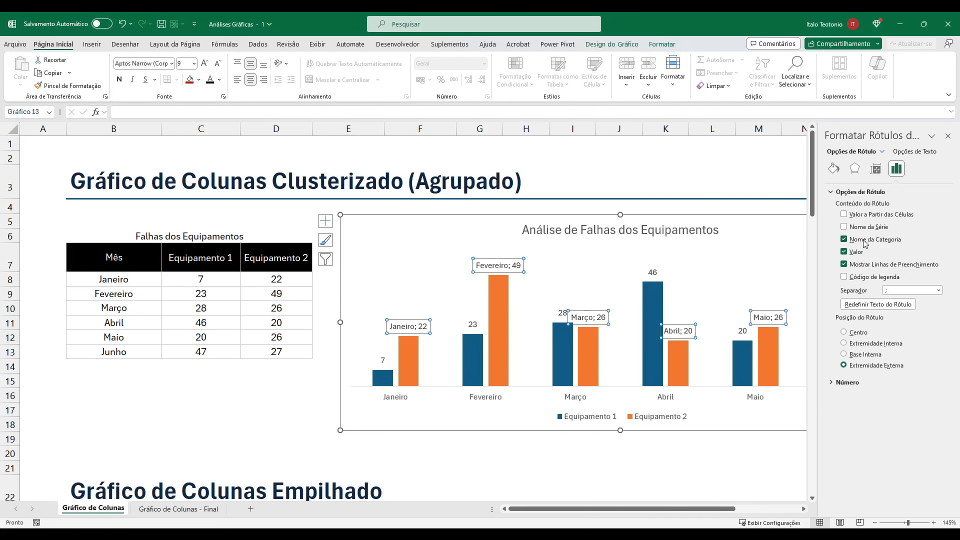
{"action": "left_click", "coordinate": [865, 241]}
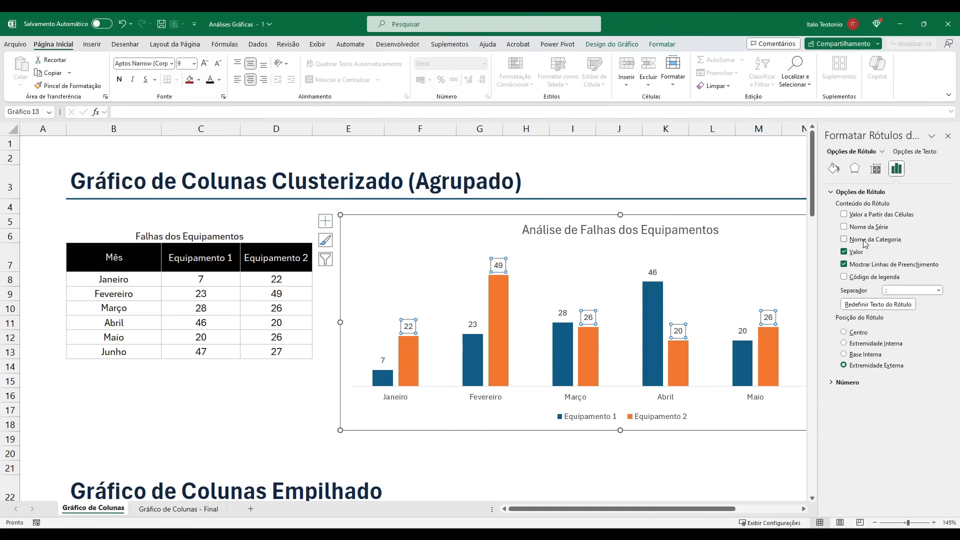
{"action": "left_click", "coordinate": [868, 230]}
{"action": "left_click", "coordinate": [868, 231]}
{"action": "key", "text": "Escape"}
{"action": "left_click", "coordinate": [948, 138]}
{"action": "left_click", "coordinate": [318, 405]}
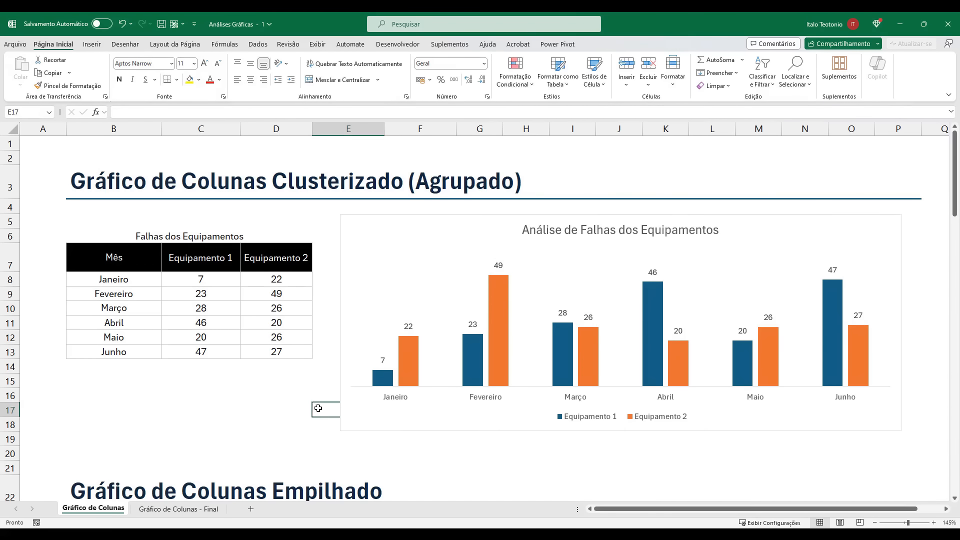
Make the data labels of both series black and fill the Equipamento 1 labels with light blue
{"action": "left_click", "coordinate": [408, 330]}
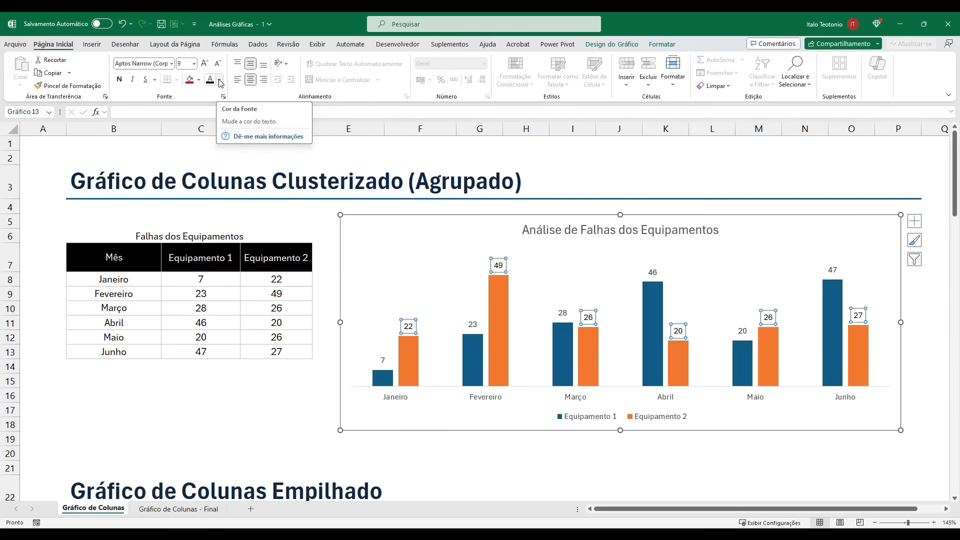
{"action": "left_click", "coordinate": [472, 325]}
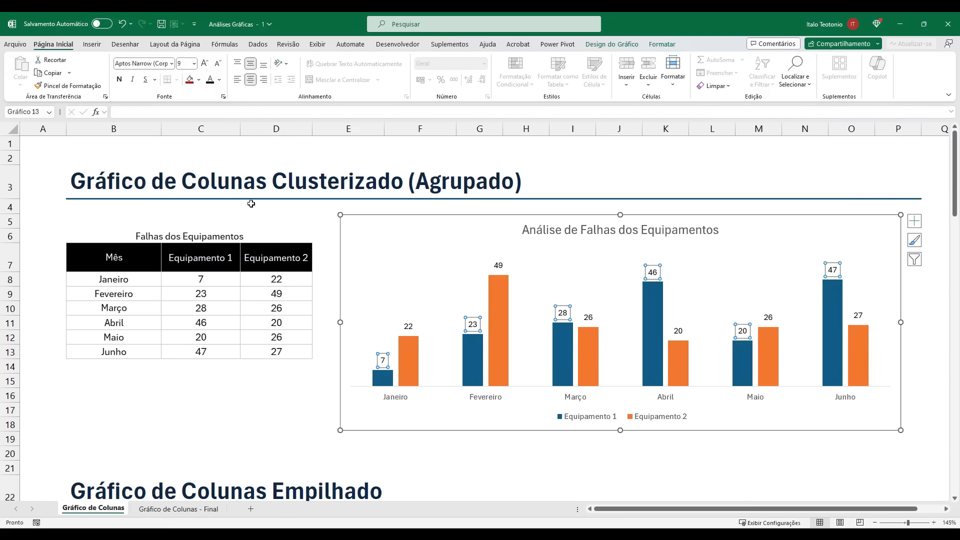
{"action": "left_click", "coordinate": [199, 80]}
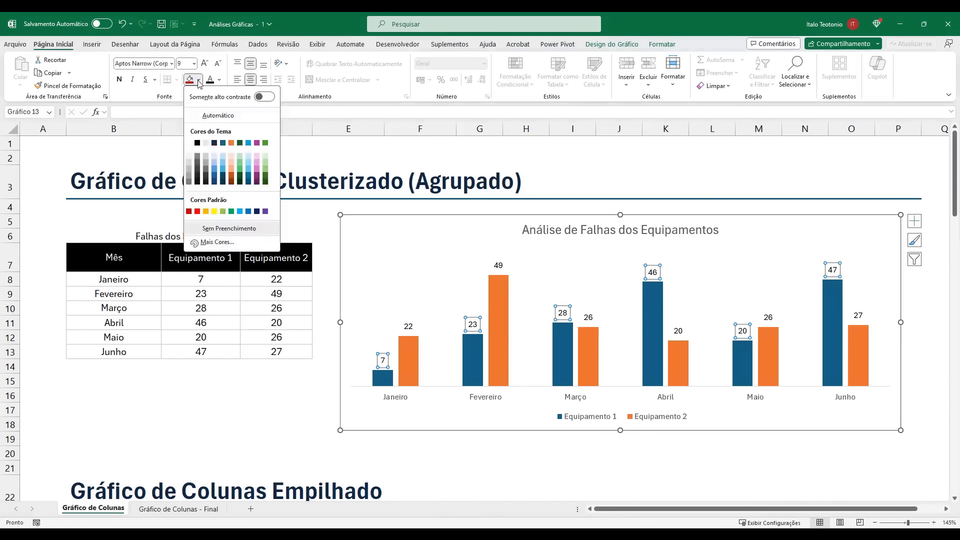
{"action": "left_click", "coordinate": [223, 158]}
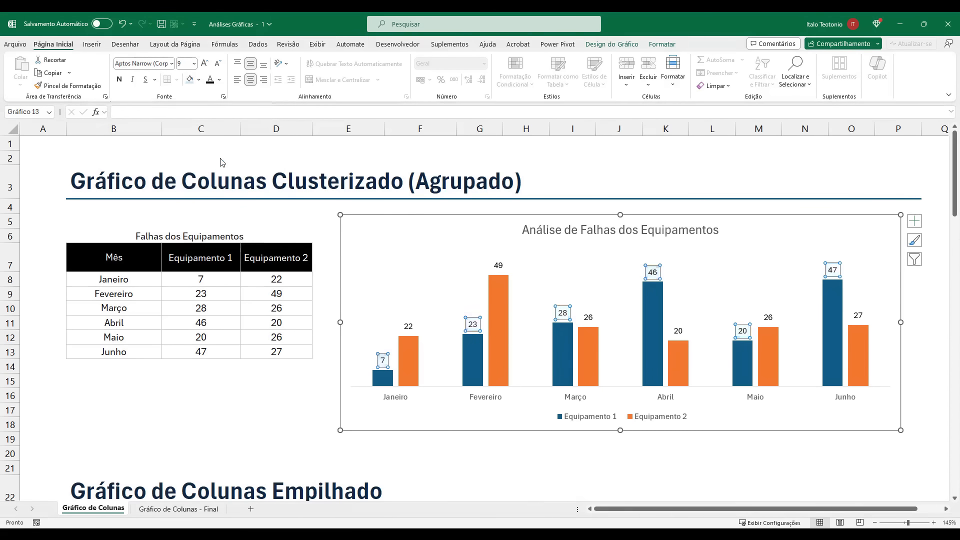
Fill the Equipamento 2 data labels with light orange and deselect the chart
{"action": "left_click", "coordinate": [405, 327]}
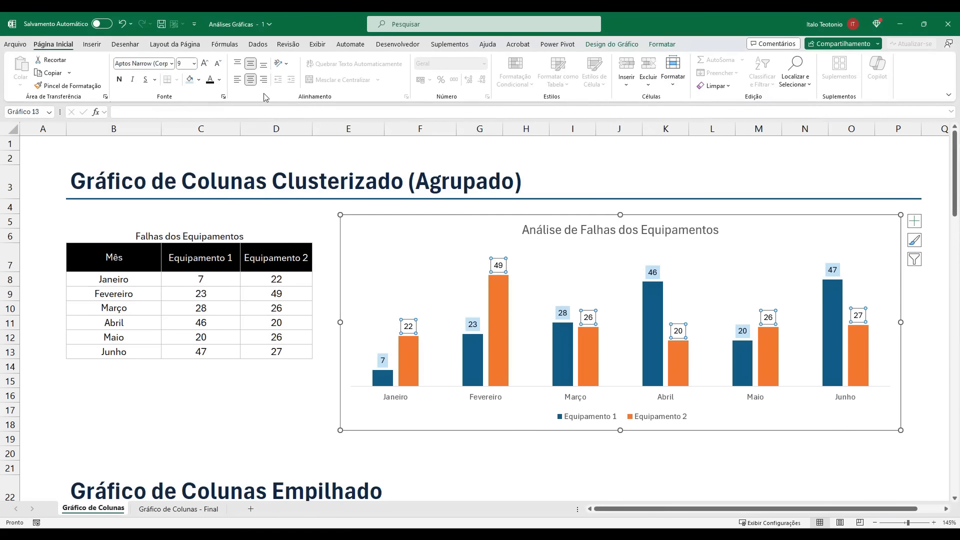
{"action": "left_click", "coordinate": [199, 80]}
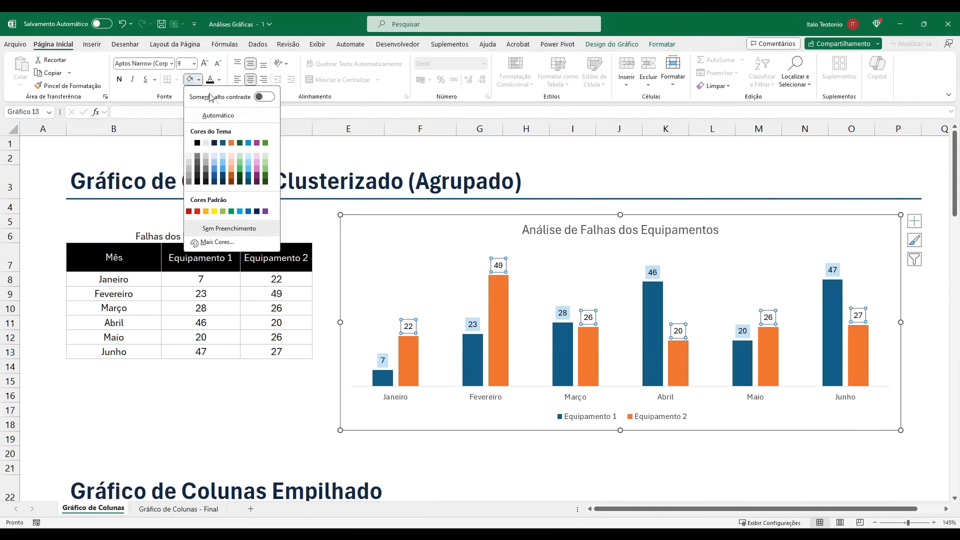
{"action": "left_click", "coordinate": [231, 158]}
{"action": "left_click", "coordinate": [312, 429]}
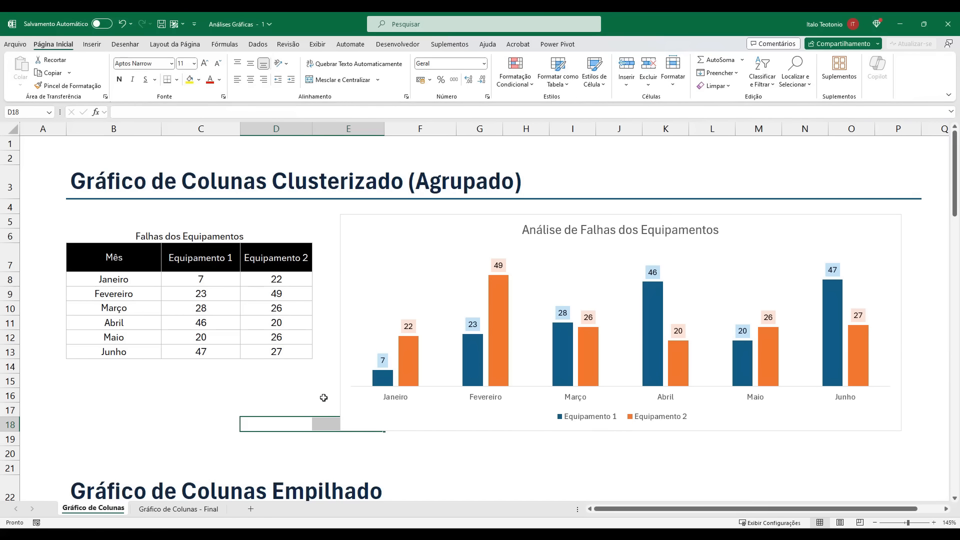
{"action": "left_click_drag", "start_coordinate": [384, 384], "coordinate": [342, 414]}
{"action": "left_click_drag", "start_coordinate": [414, 378], "coordinate": [461, 432]}
{"action": "key", "text": "Escape"}
{"action": "mouse_move", "coordinate": [388, 385]}
{"action": "key", "text": "ctrl+2"}
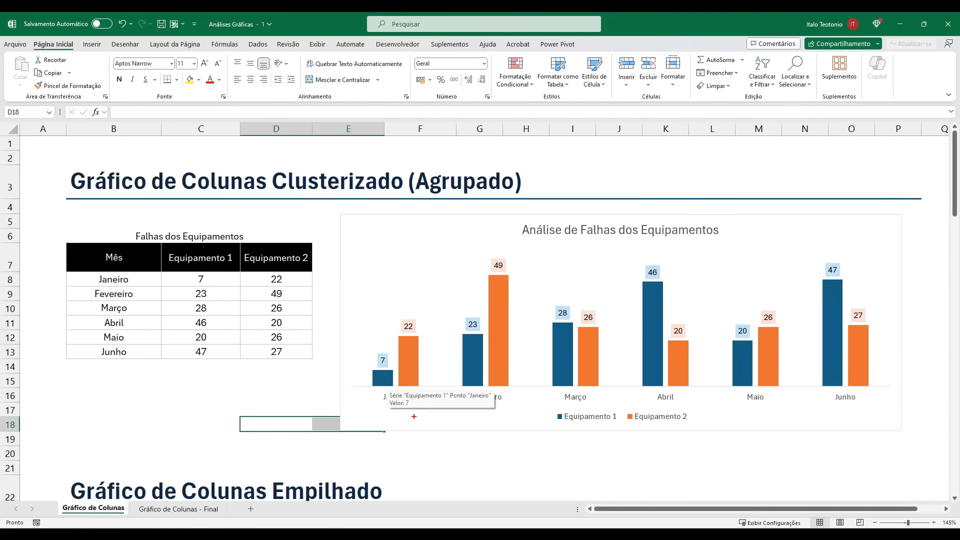
{"action": "key", "text": "Escape"}
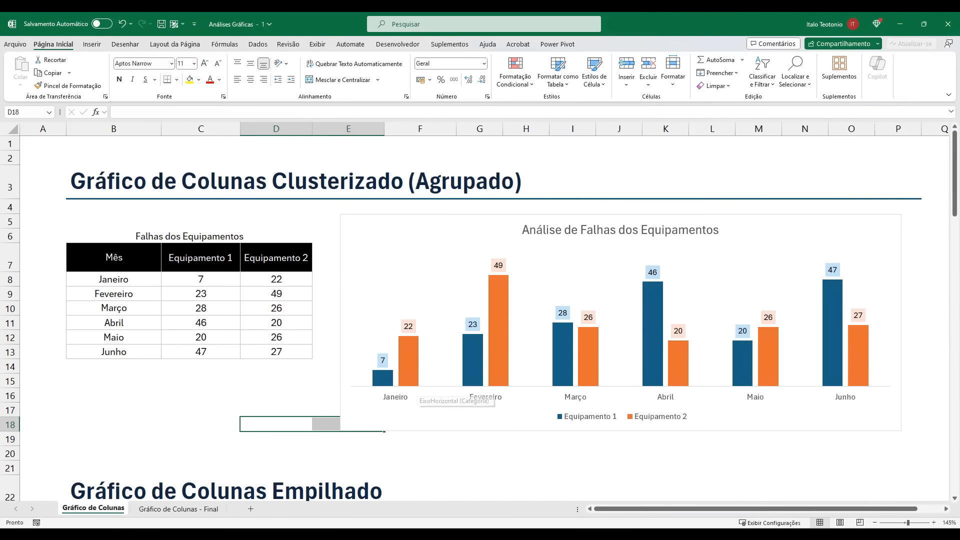
{"action": "left_click", "coordinate": [416, 375]}
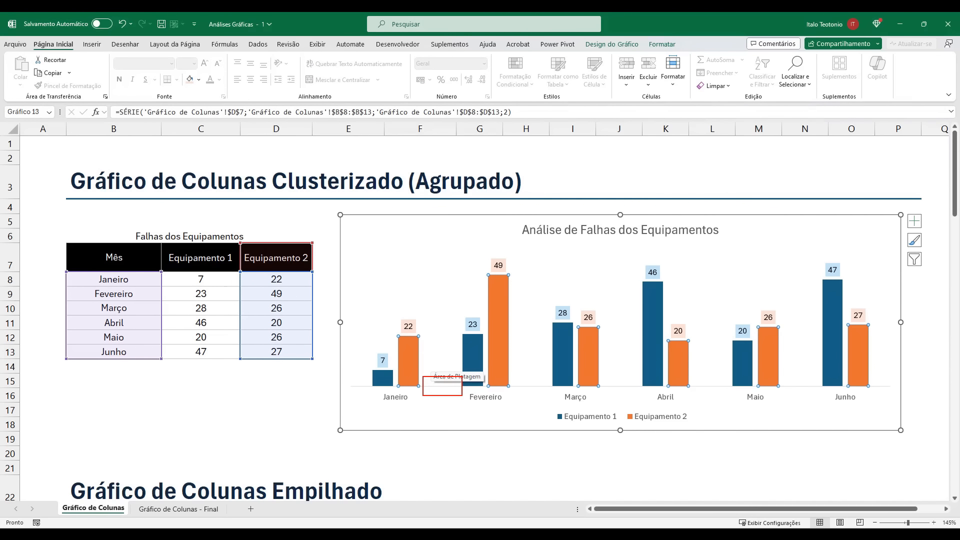
{"action": "mouse_move", "coordinate": [83, 282]}
{"action": "left_mouse_down"}
{"action": "mouse_move", "coordinate": [39, 299]}
{"action": "mouse_move", "coordinate": [38, 335]}
{"action": "left_mouse_up"}
{"action": "left_click_drag", "start_coordinate": [360, 387], "coordinate": [873, 405]}
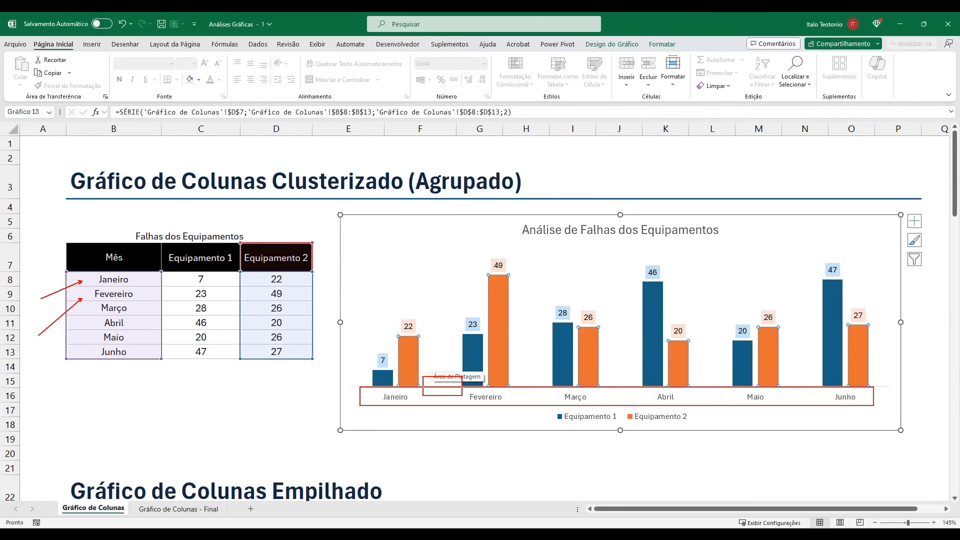
{"action": "key", "text": "Escape"}
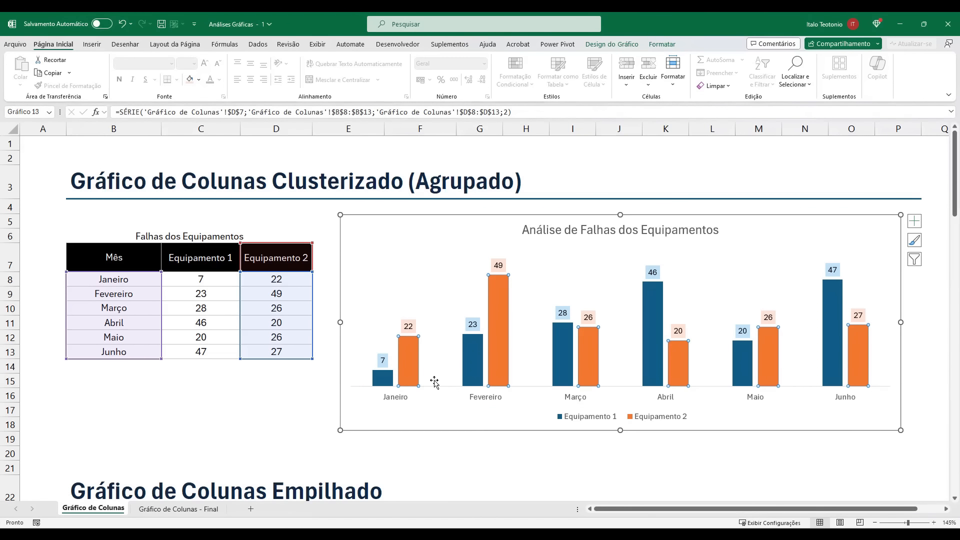
{"action": "key", "text": "ctrl+2"}
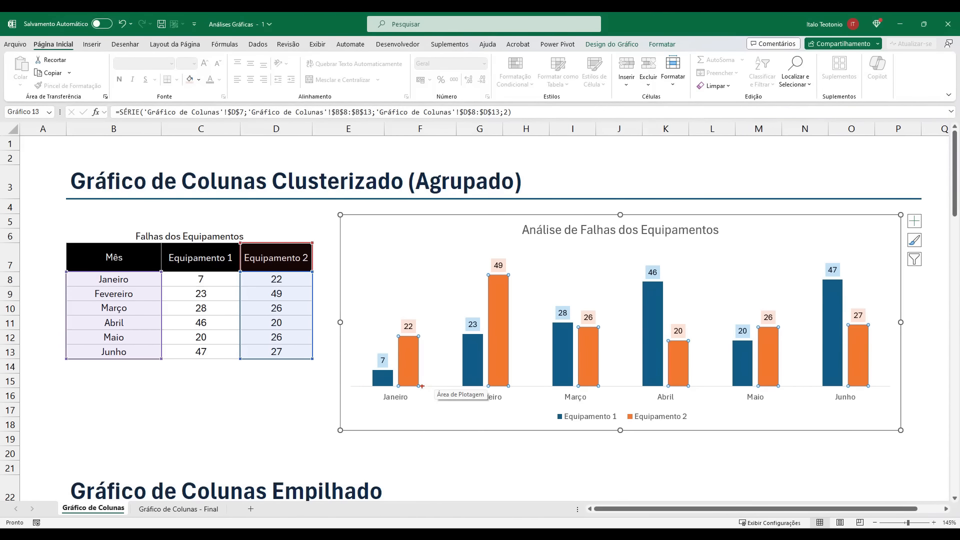
{"action": "left_click_drag", "start_coordinate": [356, 306], "coordinate": [438, 417]}
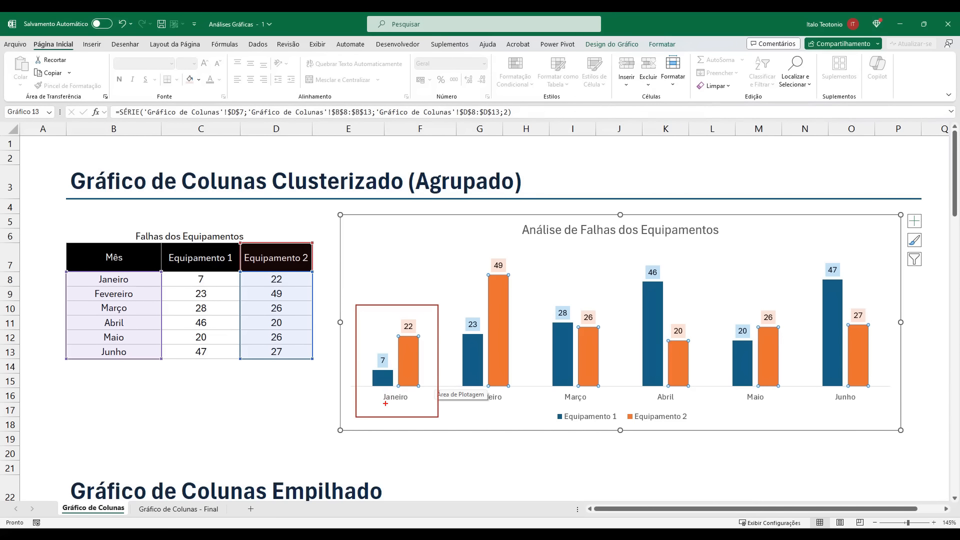
{"action": "left_click_drag", "start_coordinate": [384, 407], "coordinate": [370, 426]}
{"action": "key", "text": "ctrl+z"}
{"action": "key", "text": "Escape"}
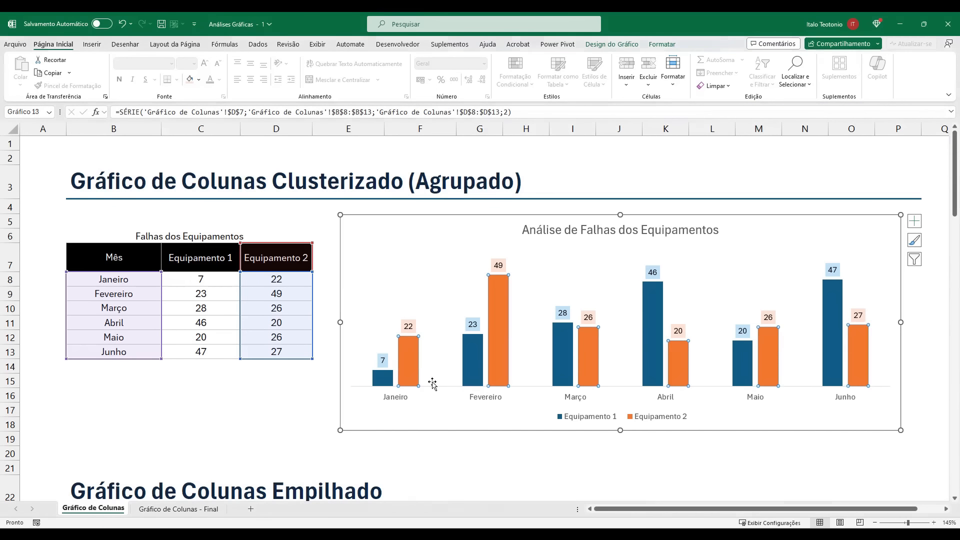
Open the series formatting for the Equipamento 2 columns and set the series overlap to 0%
{"action": "right_click", "coordinate": [403, 368]}
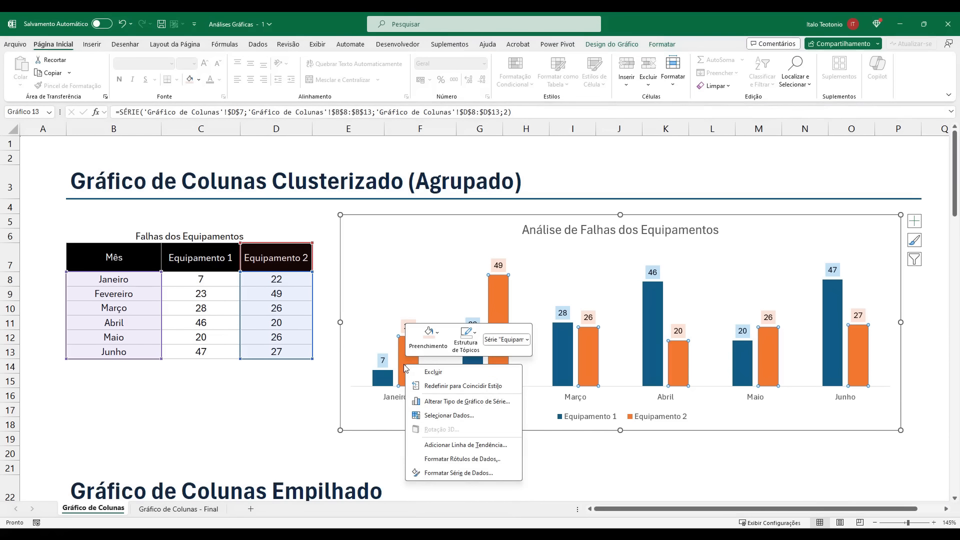
{"action": "left_click", "coordinate": [458, 473]}
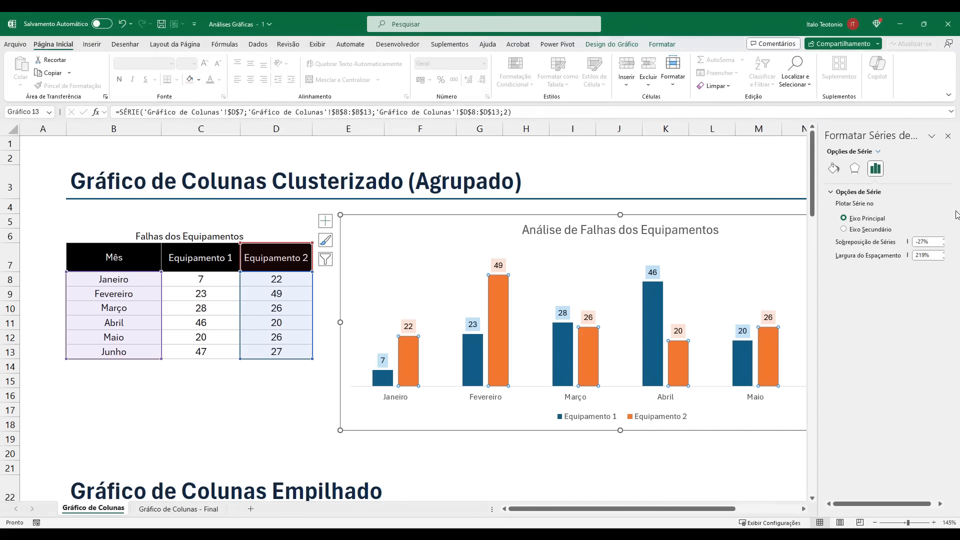
{"action": "left_click", "coordinate": [918, 242]}
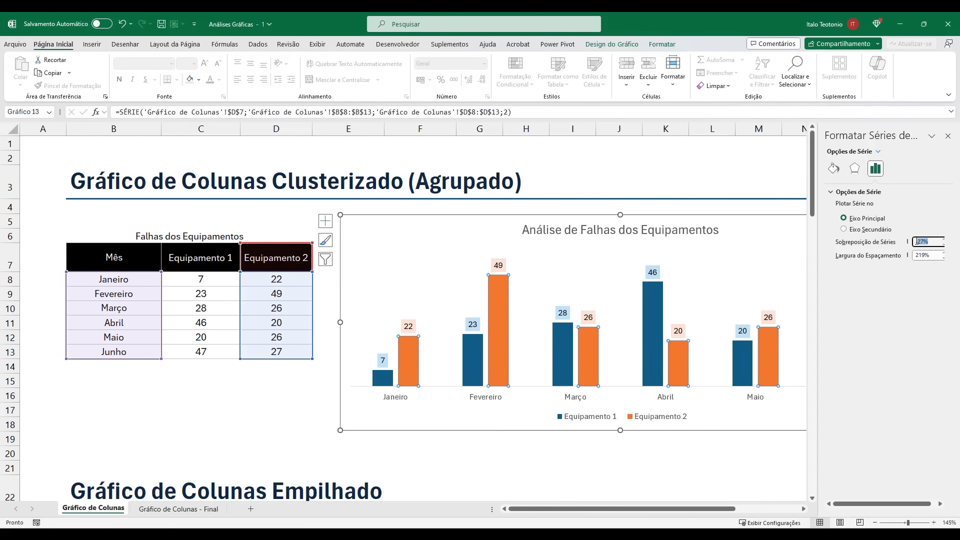
{"action": "type", "text": "10"}
{"action": "key", "text": "BackSpace"}
{"action": "key", "text": "BackSpace"}
{"action": "type", "text": "0"}
{"action": "key", "text": "Tab"}
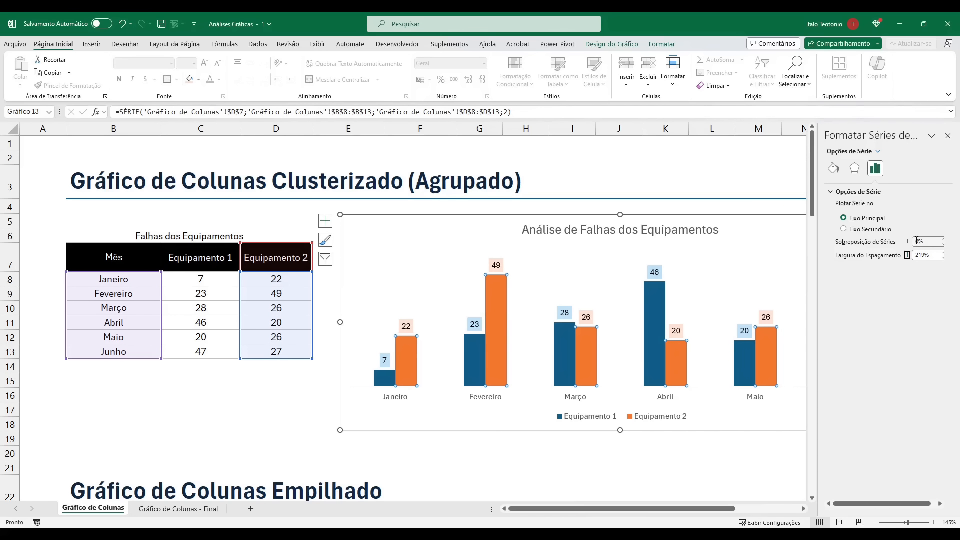
Try series overlap values of -2% and 80% on the chart columns
{"action": "left_click", "coordinate": [919, 242]}
{"action": "type", "text": "-2"}
{"action": "key", "text": "Tab"}
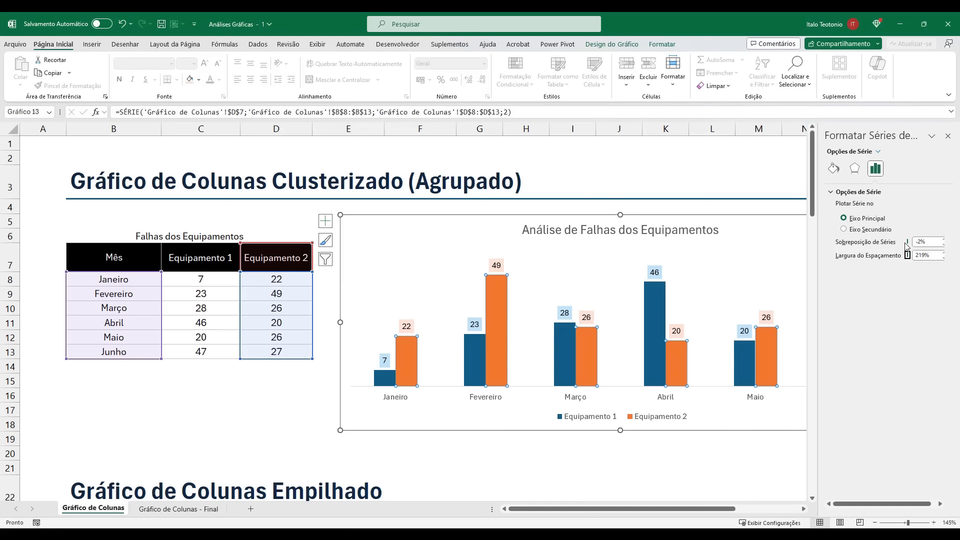
{"action": "key", "text": "shift+Tab"}
{"action": "key", "text": "Tab"}
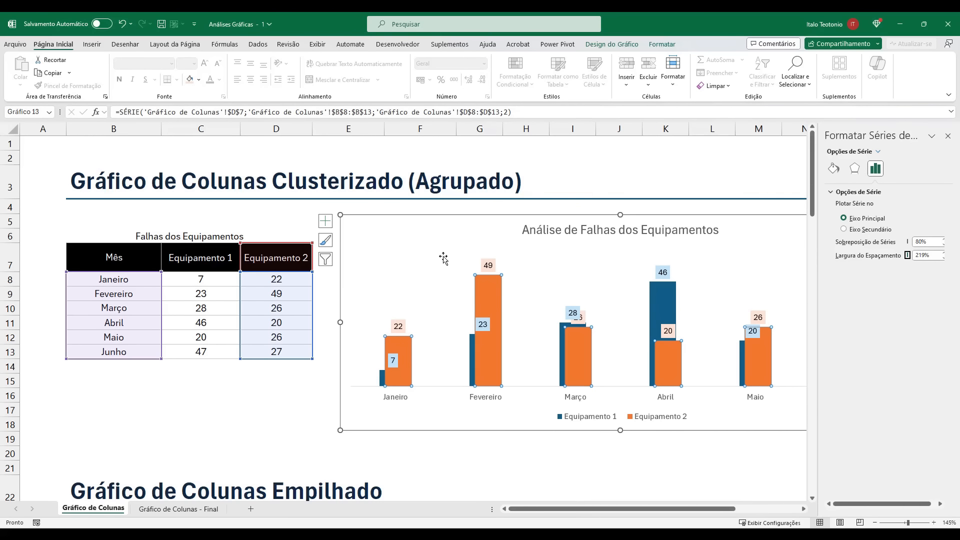
Set the series overlap of the columns to -5%
{"action": "double_click", "coordinate": [916, 242]}
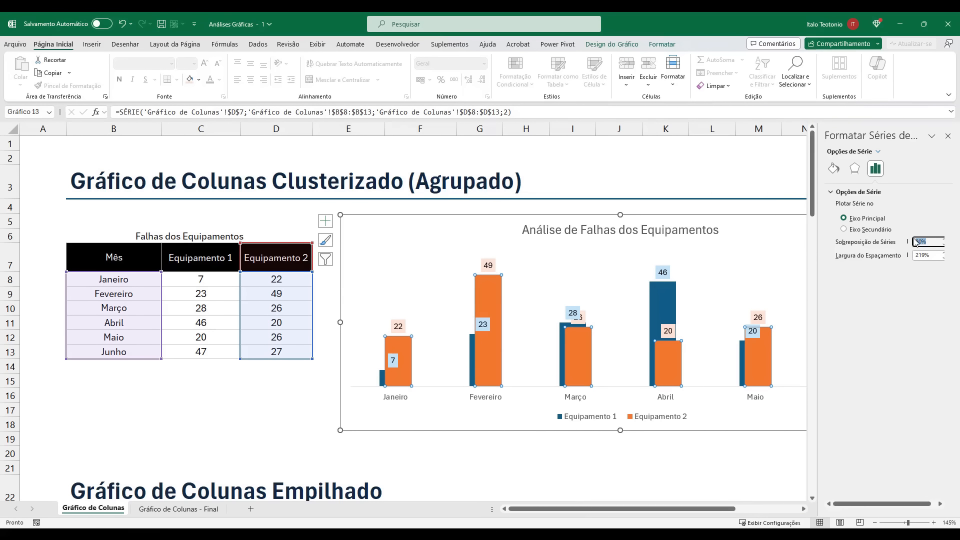
{"action": "key", "text": "BackSpace"}
{"action": "type", "text": "-5"}
{"action": "key", "text": "Tab"}
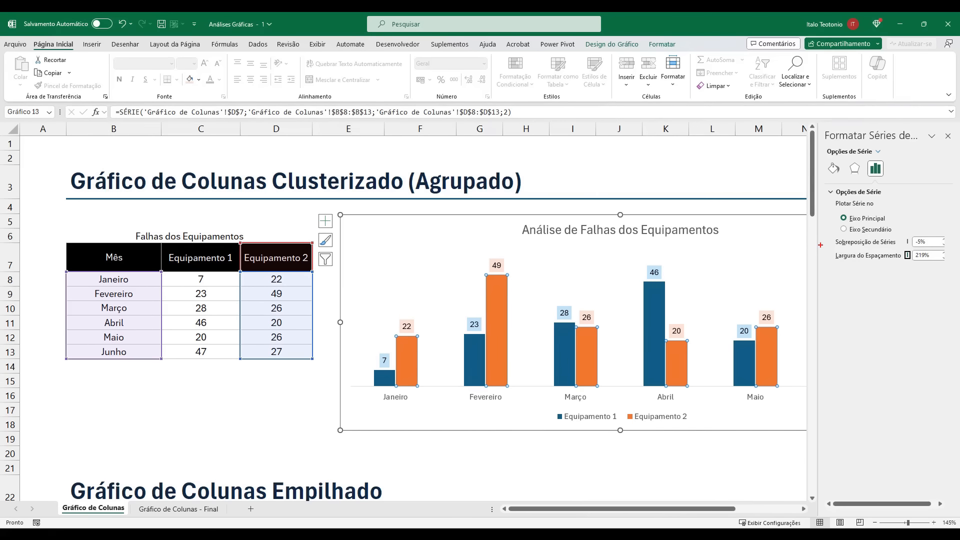
{"action": "left_click_drag", "start_coordinate": [820, 244], "coordinate": [953, 276]}
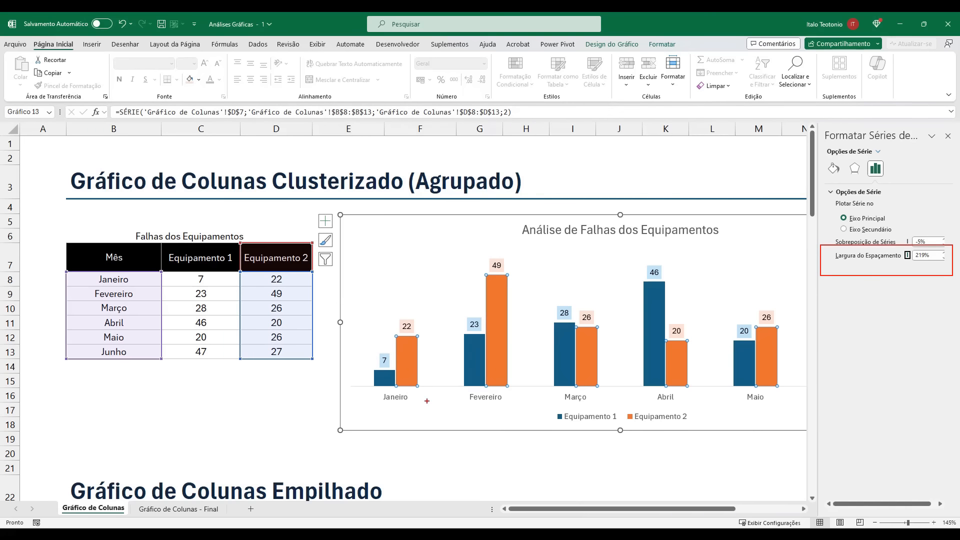
{"action": "left_click_drag", "start_coordinate": [423, 373], "coordinate": [461, 395]}
{"action": "left_click_drag", "start_coordinate": [517, 366], "coordinate": [555, 404]}
{"action": "key", "text": "Escape"}
Try a gap width of 50% between the monthly column groups
{"action": "left_click", "coordinate": [926, 255]}
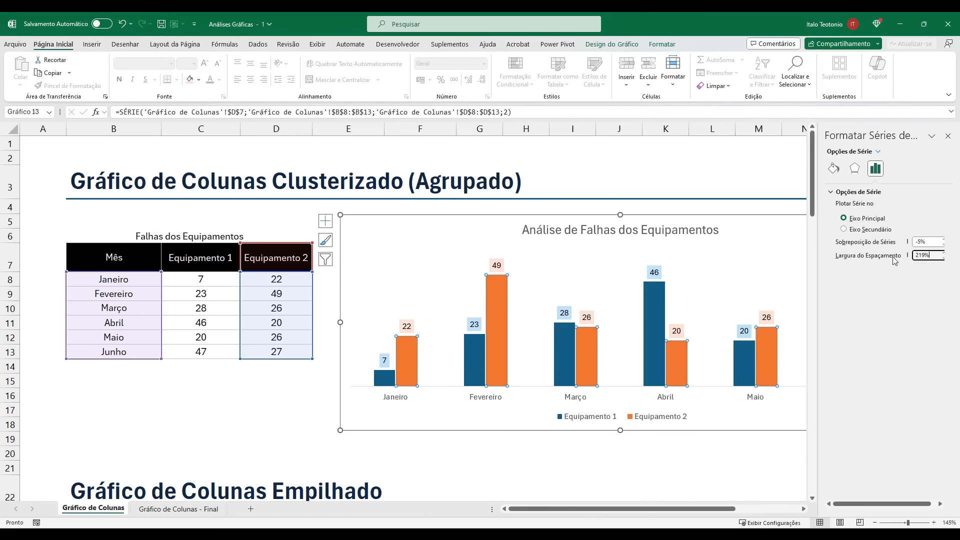
{"action": "type", "text": "50"}
{"action": "key", "text": "Tab"}
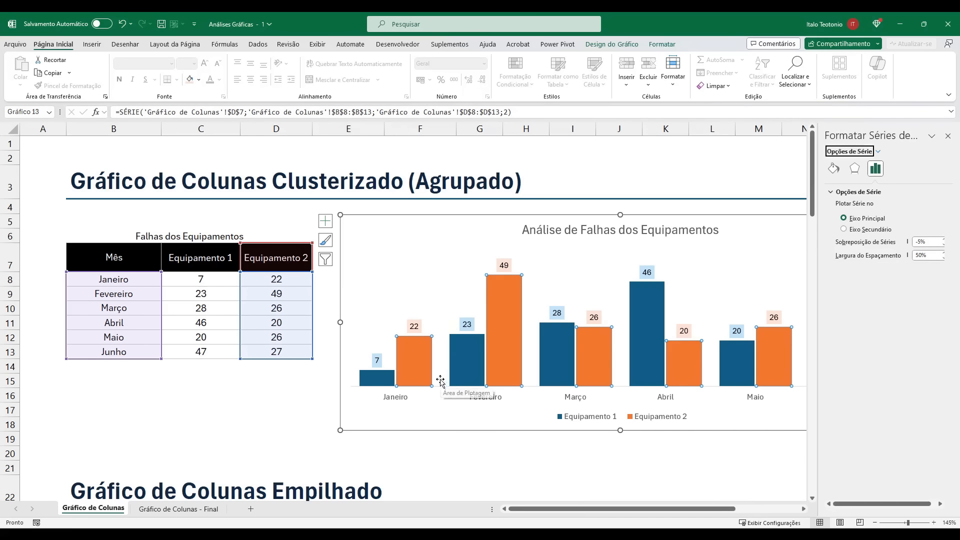
{"action": "key", "text": "ctrl+2"}
{"action": "left_click_drag", "start_coordinate": [436, 379], "coordinate": [450, 392]}
{"action": "key", "text": "Escape"}
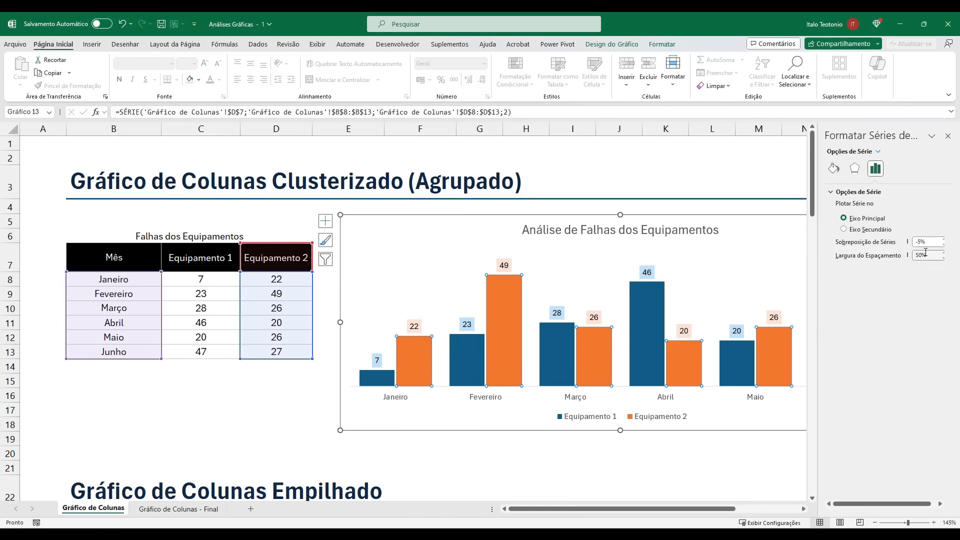
Set the gap width between the column groups to 75%, close the series formatting and deselect the chart
{"action": "left_click_drag", "start_coordinate": [928, 255], "coordinate": [896, 255]}
{"action": "type", "text": "75"}
{"action": "key", "text": "Tab"}
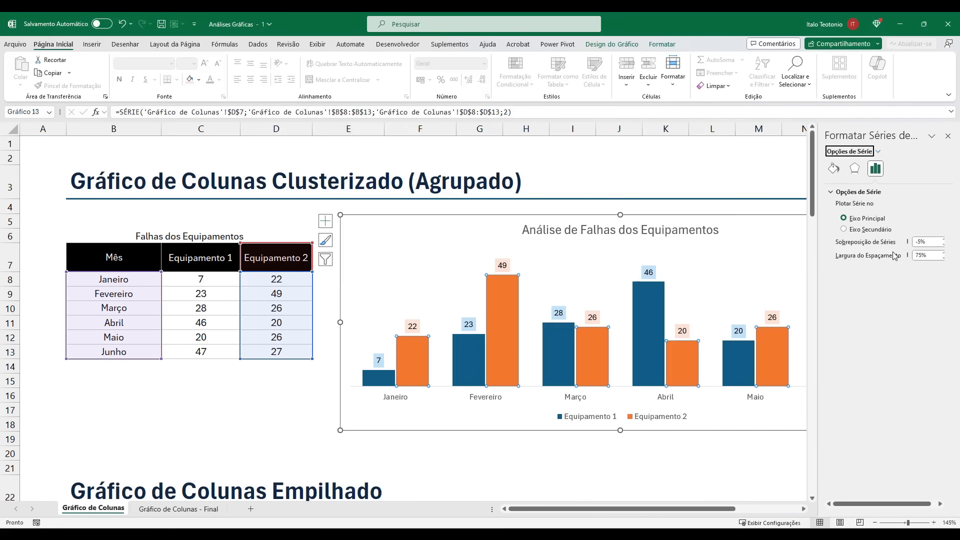
{"action": "left_click", "coordinate": [948, 136]}
{"action": "left_click", "coordinate": [472, 464]}
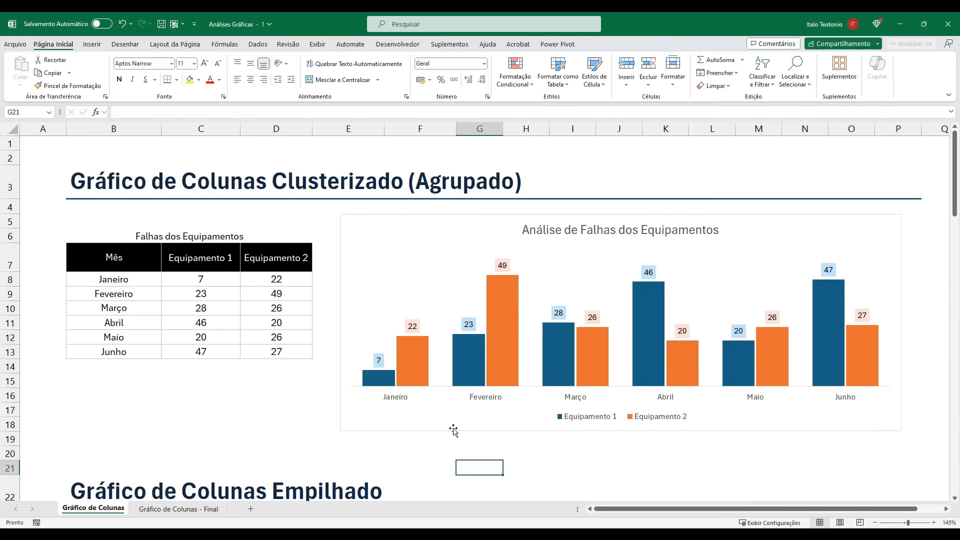
Try filling the Equipamento 2 columns with the standard dark red
{"action": "mouse_move", "coordinate": [426, 378]}
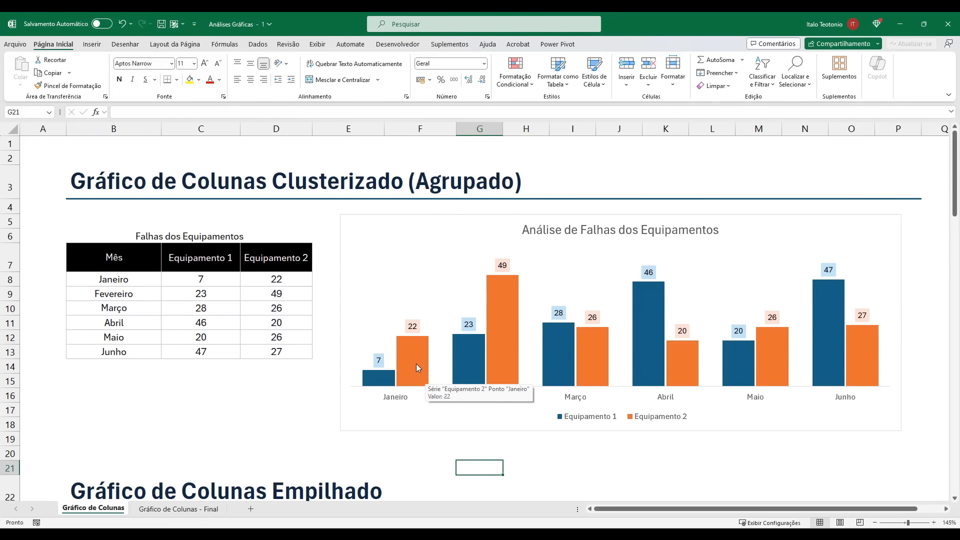
{"action": "left_click", "coordinate": [416, 363]}
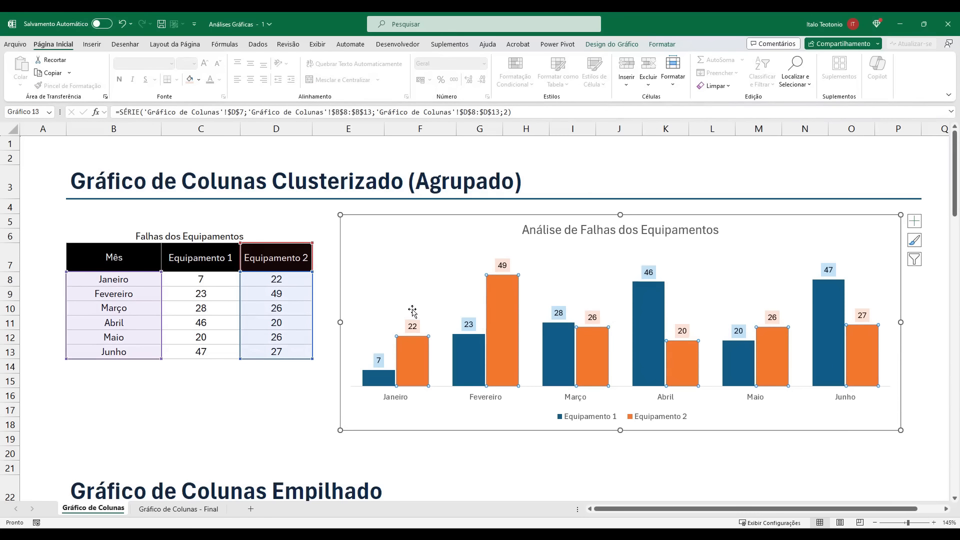
{"action": "left_click", "coordinate": [663, 45]}
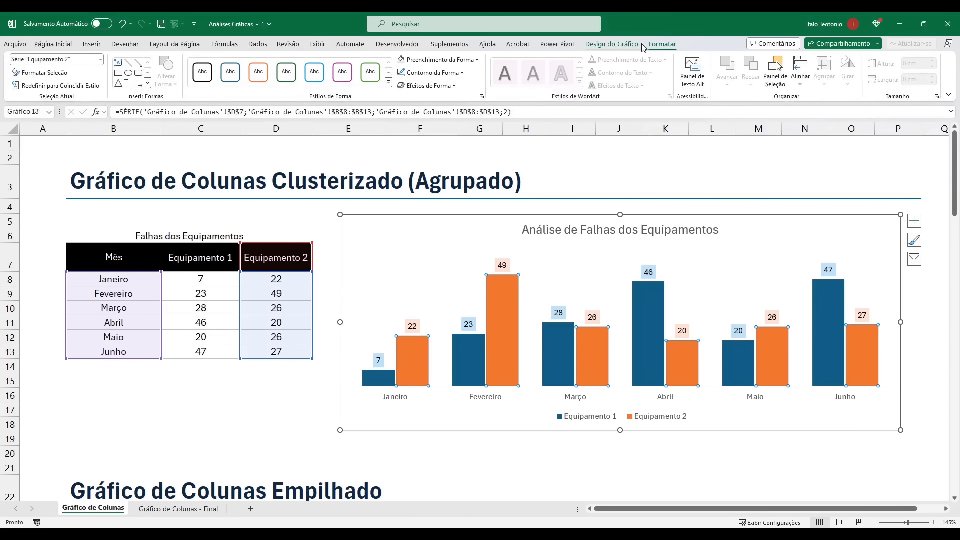
{"action": "left_click", "coordinate": [438, 59]}
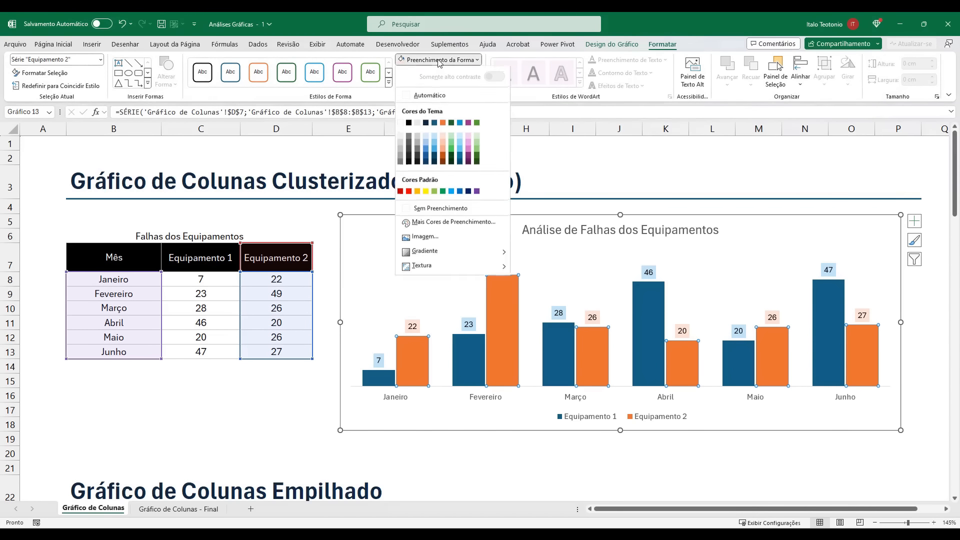
{"action": "left_click", "coordinate": [400, 192]}
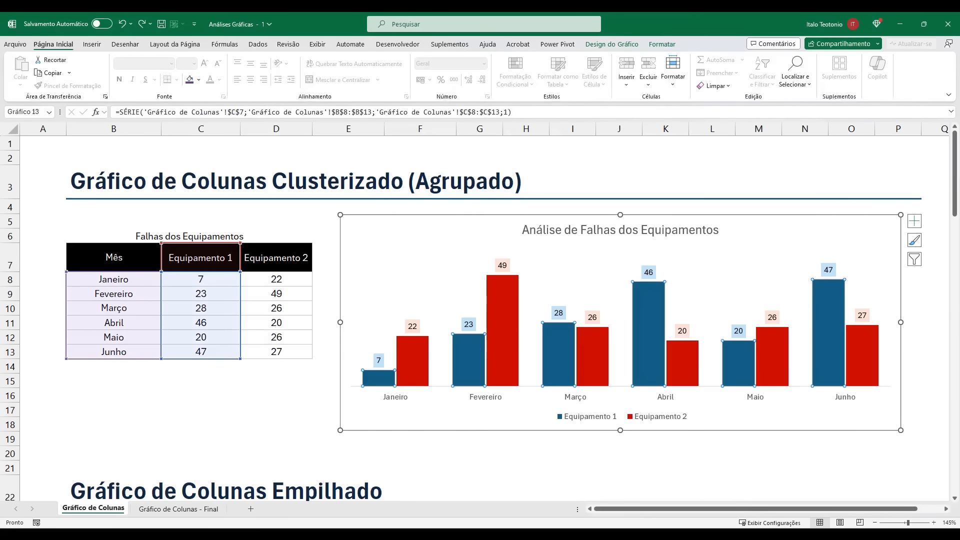
Try filling the Equipamento 1 columns with the standard purple and deselect the chart
{"action": "left_click", "coordinate": [664, 45]}
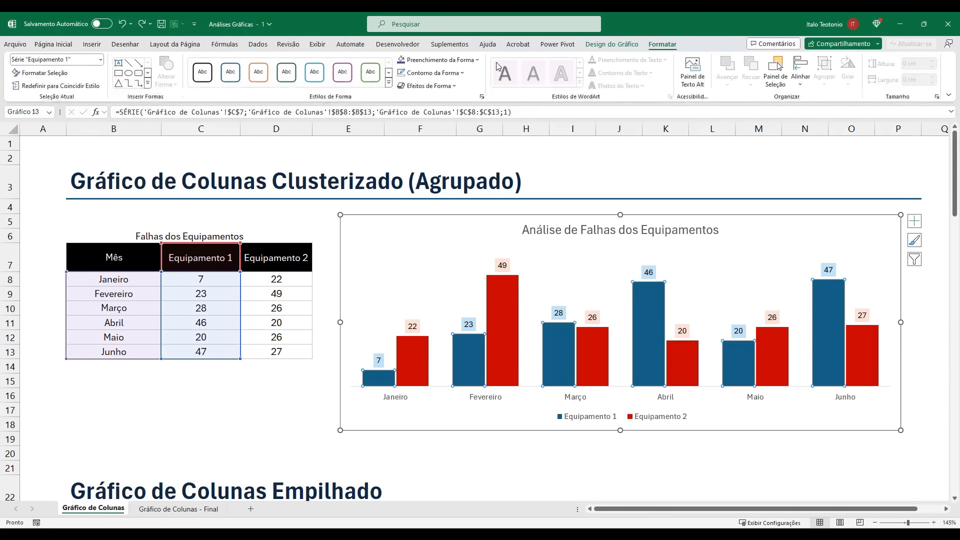
{"action": "left_click", "coordinate": [406, 62]}
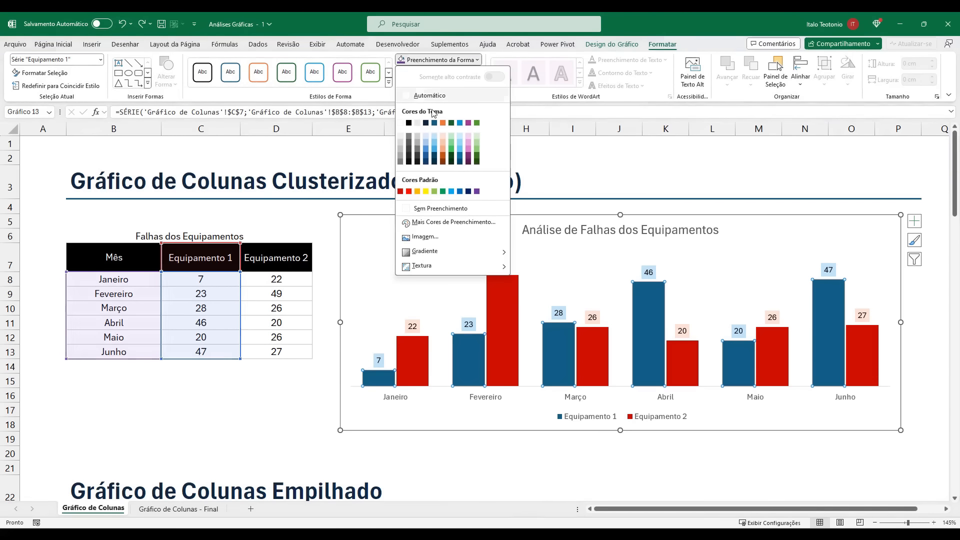
{"action": "left_click", "coordinate": [477, 192]}
{"action": "left_click", "coordinate": [546, 481]}
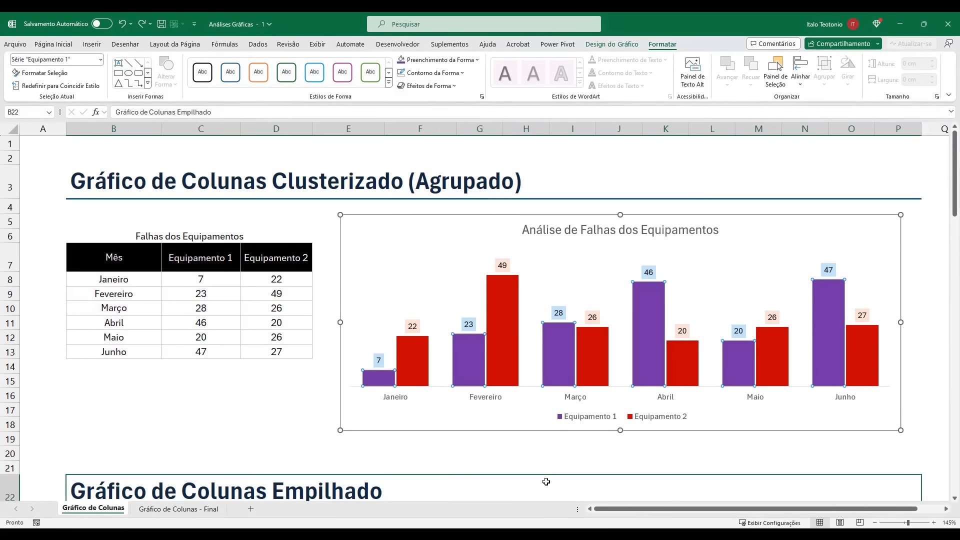
{"action": "left_click", "coordinate": [543, 448]}
Undo the purple and dark red column fills and deselect the chart
{"action": "key", "text": "ctrl+z"}
{"action": "key", "text": "ctrl+z"}
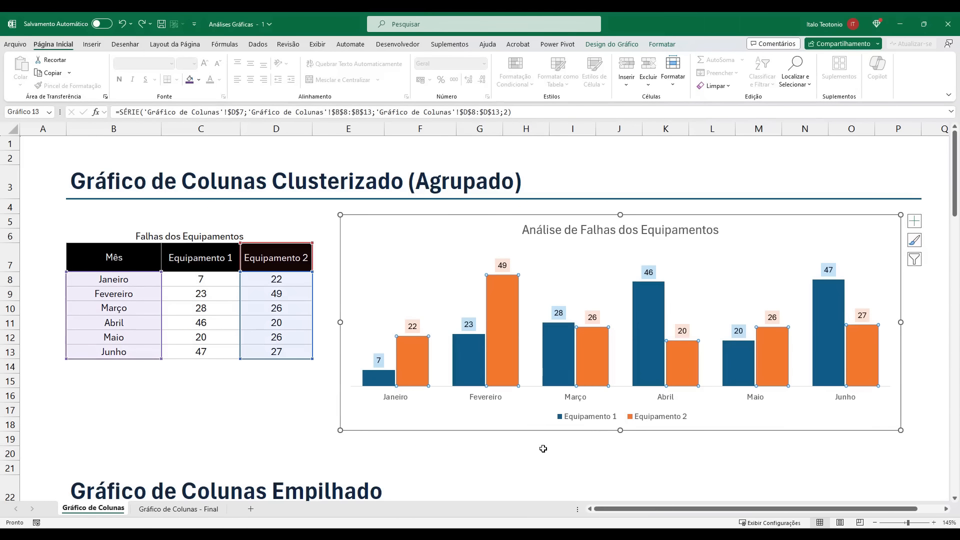
{"action": "left_click", "coordinate": [327, 420]}
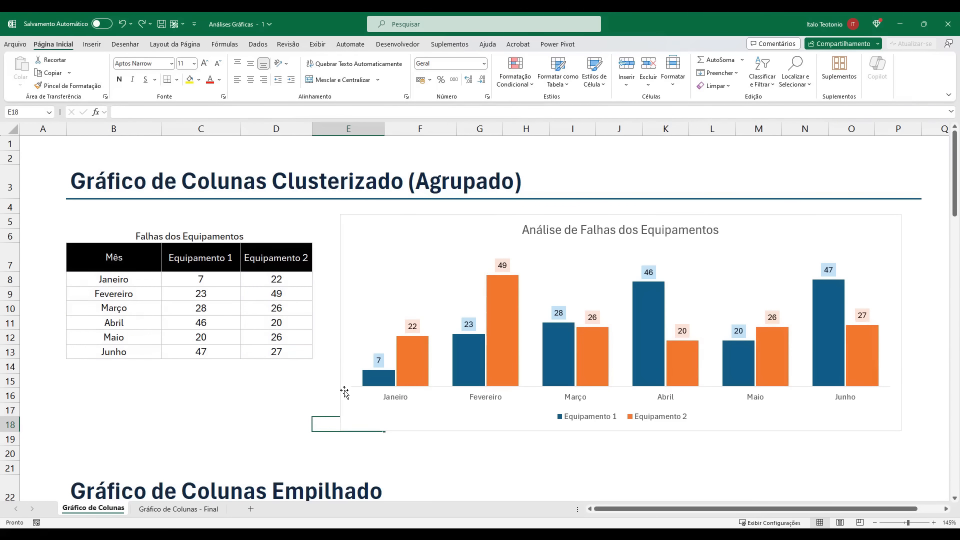
Preview the available chart styles on the failures chart, including Estilo 14, and leave the gallery without applying one
{"action": "left_click", "coordinate": [343, 369]}
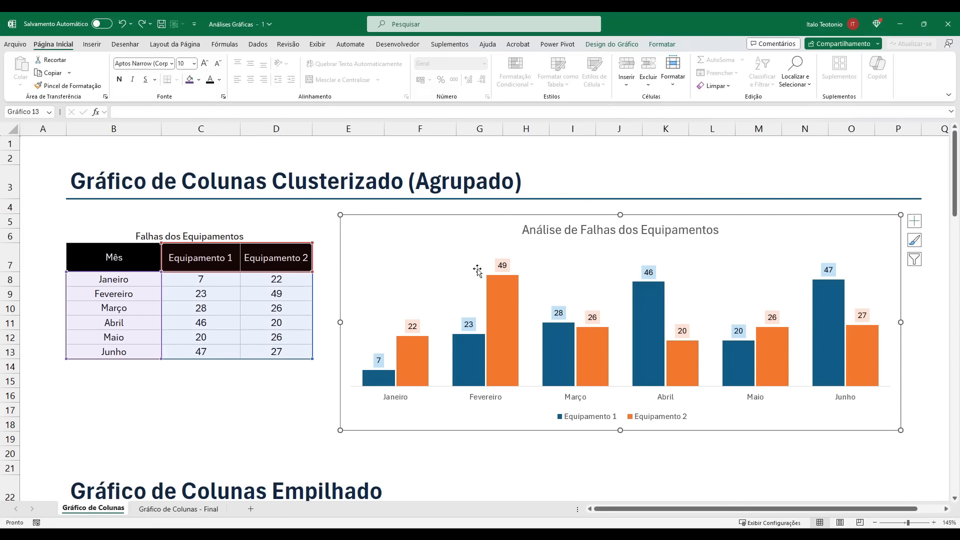
{"action": "left_click", "coordinate": [604, 48]}
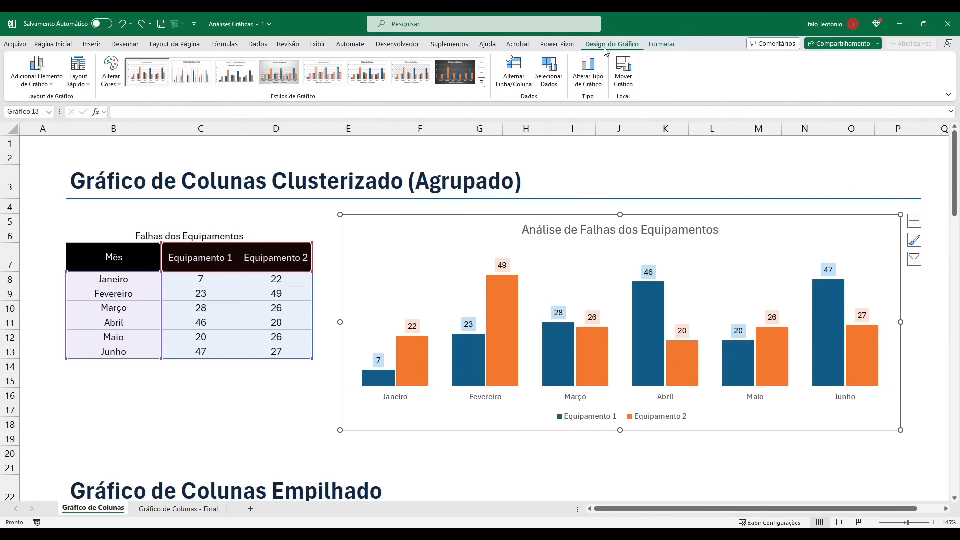
{"action": "left_click", "coordinate": [481, 83]}
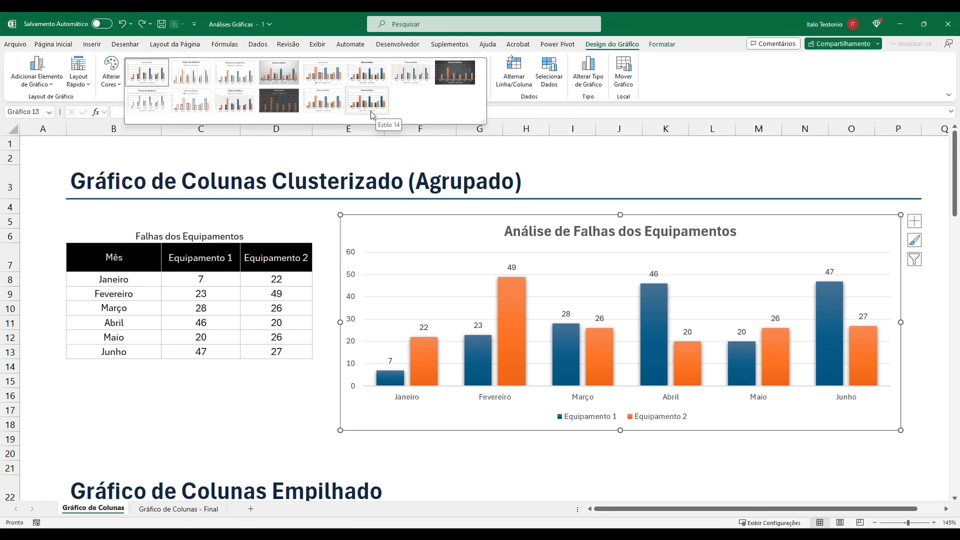
{"action": "left_click", "coordinate": [372, 115]}
{"action": "left_click", "coordinate": [510, 450]}
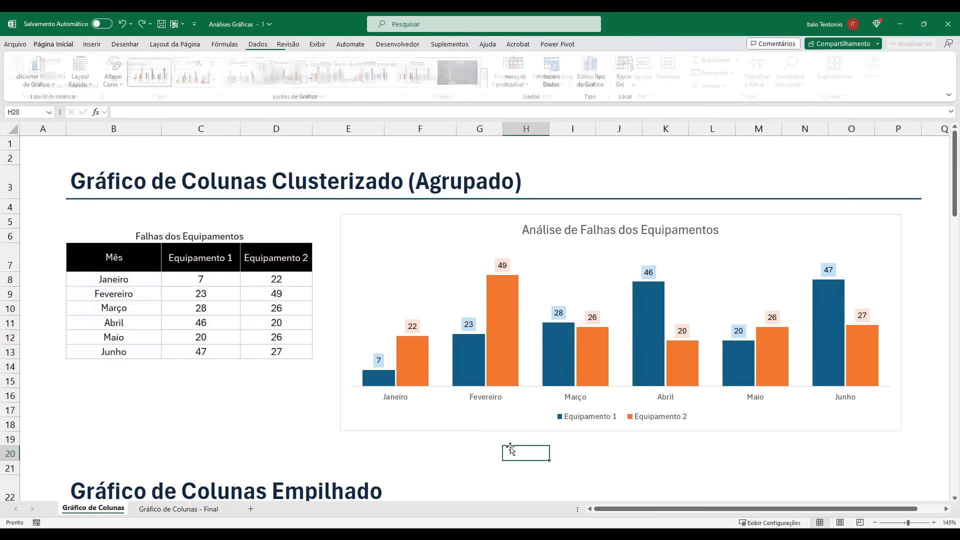
Apply a centred outer shadow to the Equipamento 2 columns in the failures chart
{"action": "left_click", "coordinate": [510, 366]}
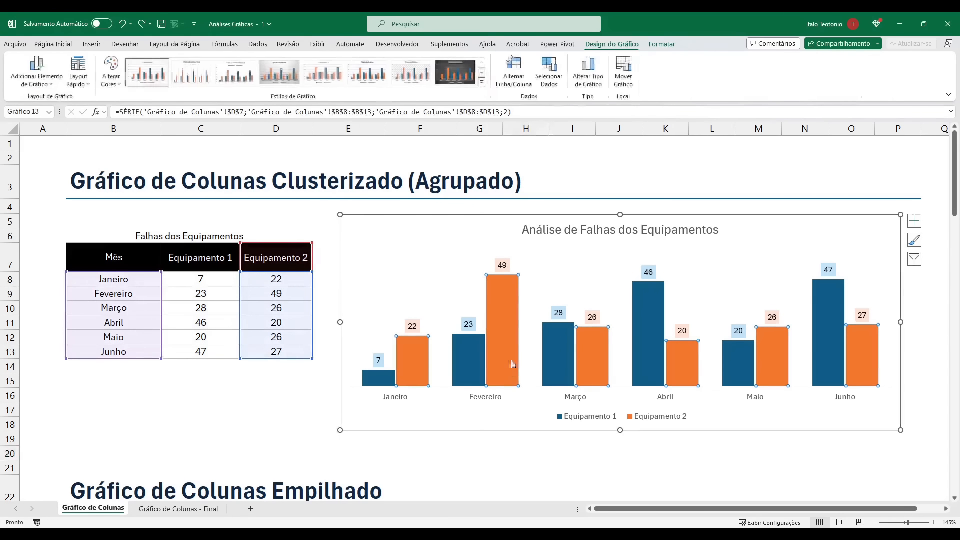
{"action": "left_click", "coordinate": [666, 44]}
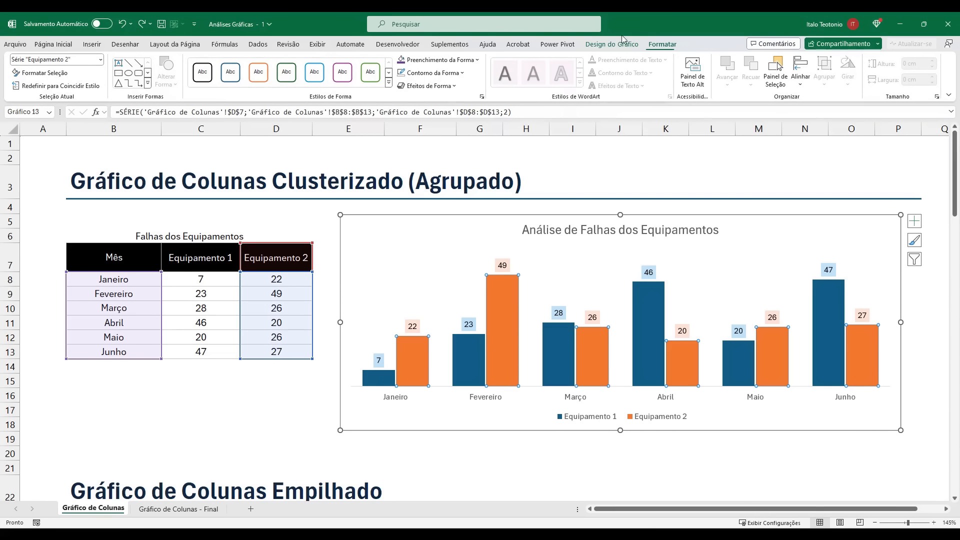
{"action": "left_click", "coordinate": [429, 85]}
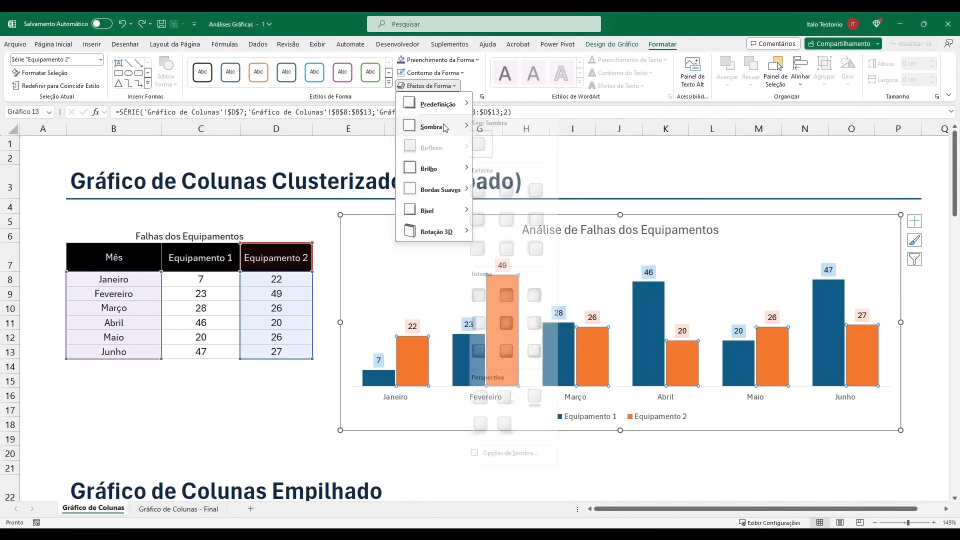
{"action": "mouse_move", "coordinate": [431, 127]}
{"action": "left_click", "coordinate": [518, 222]}
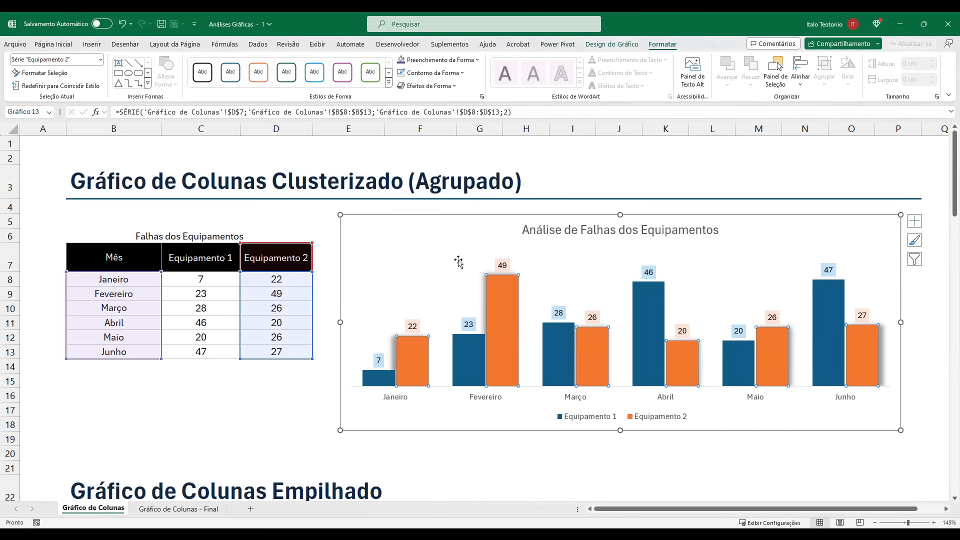
Apply the same centred outer shadow to the Equipamento 1 columns and deselect the chart
{"action": "left_click", "coordinate": [385, 378]}
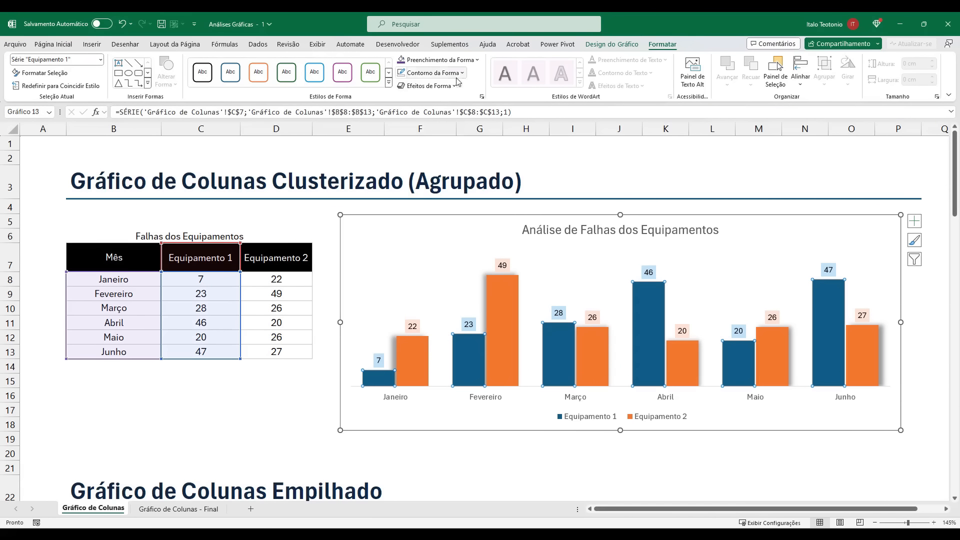
{"action": "left_click", "coordinate": [429, 85]}
{"action": "mouse_move", "coordinate": [431, 127]}
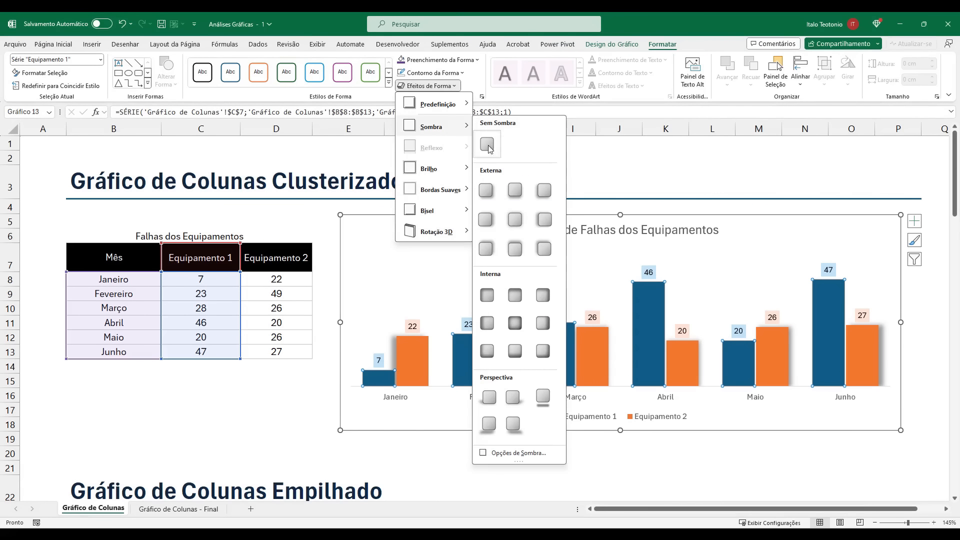
{"action": "left_click", "coordinate": [515, 220]}
{"action": "left_click", "coordinate": [293, 407]}
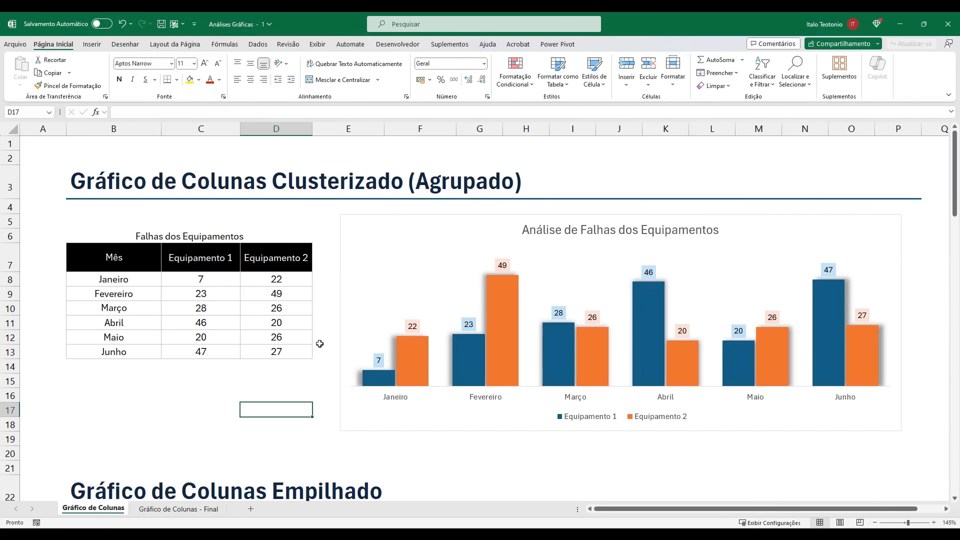
Review the failures chart's quick layouts and addable elements, including axes, axis titles and data table, without applying any
{"action": "left_click", "coordinate": [351, 298]}
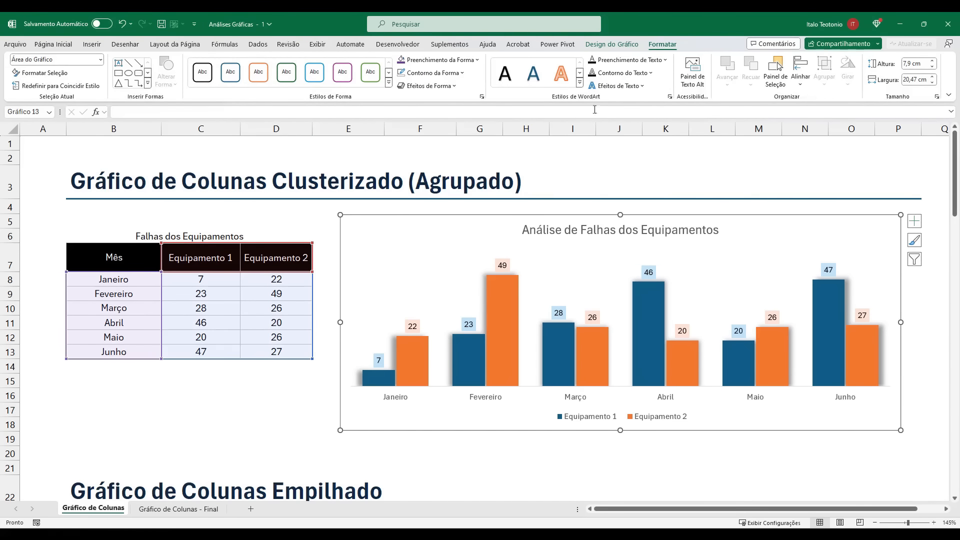
{"action": "left_click", "coordinate": [609, 44]}
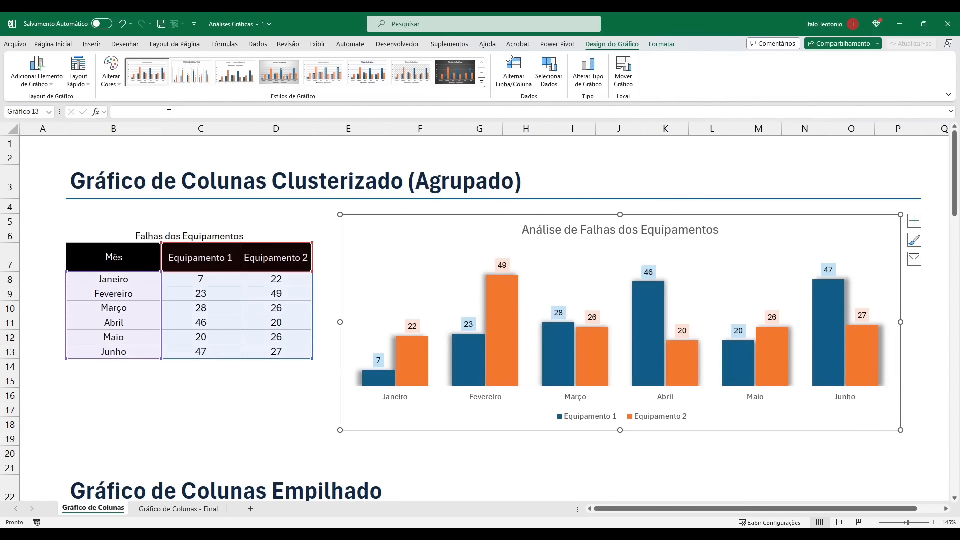
{"action": "left_click", "coordinate": [88, 91]}
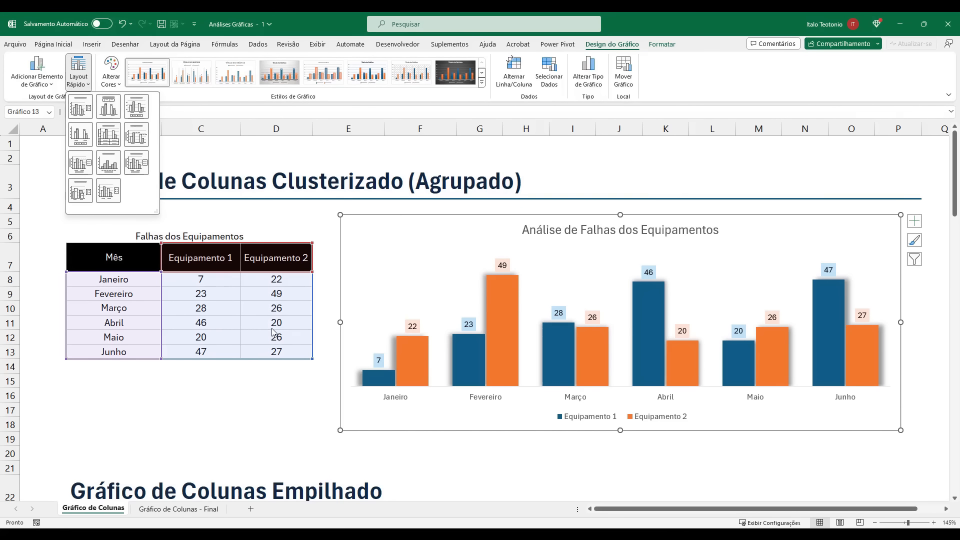
{"action": "left_click", "coordinate": [53, 85]}
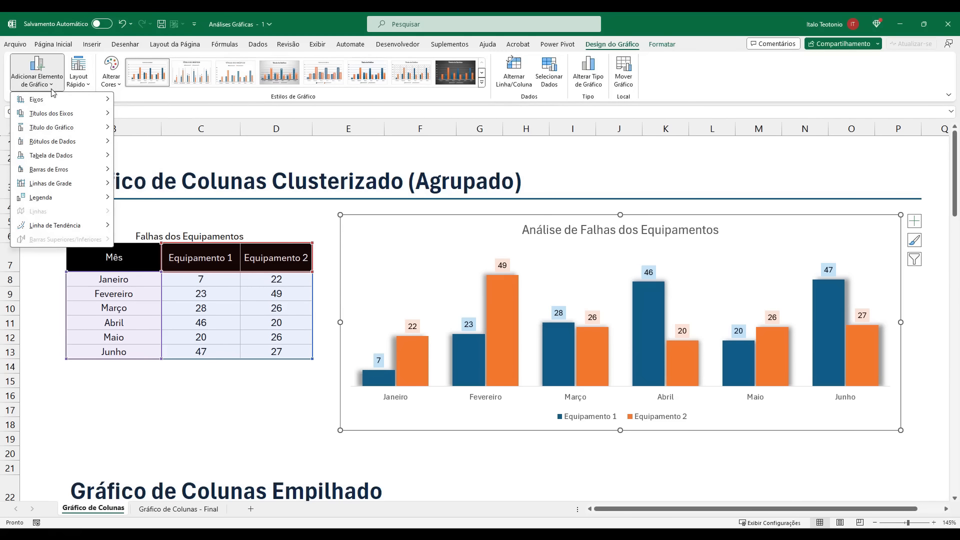
{"action": "mouse_move", "coordinate": [63, 103]}
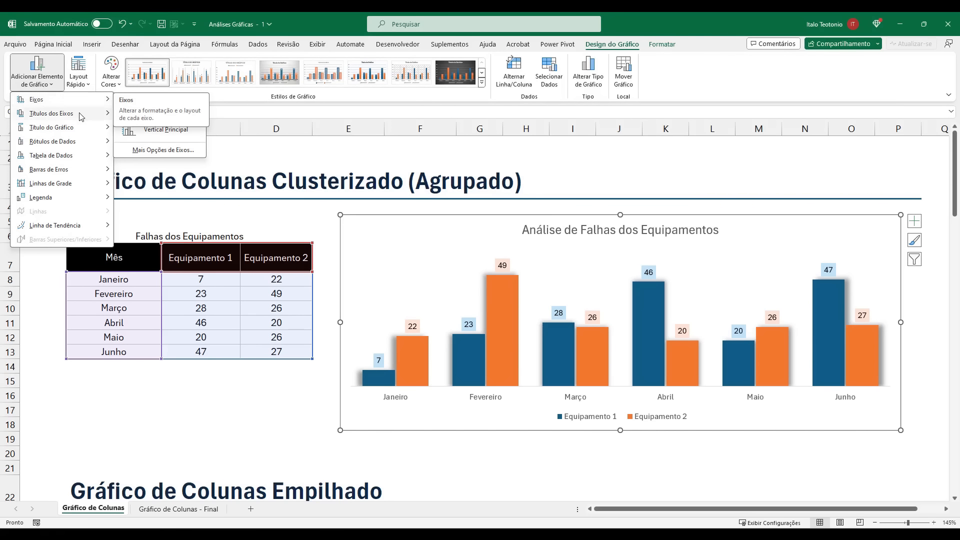
{"action": "mouse_move", "coordinate": [103, 117]}
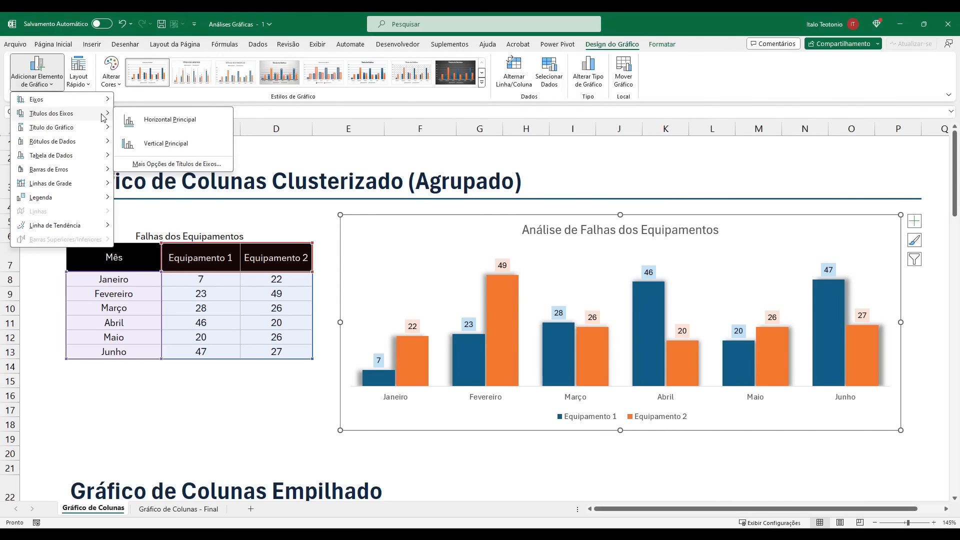
{"action": "mouse_move", "coordinate": [100, 155]}
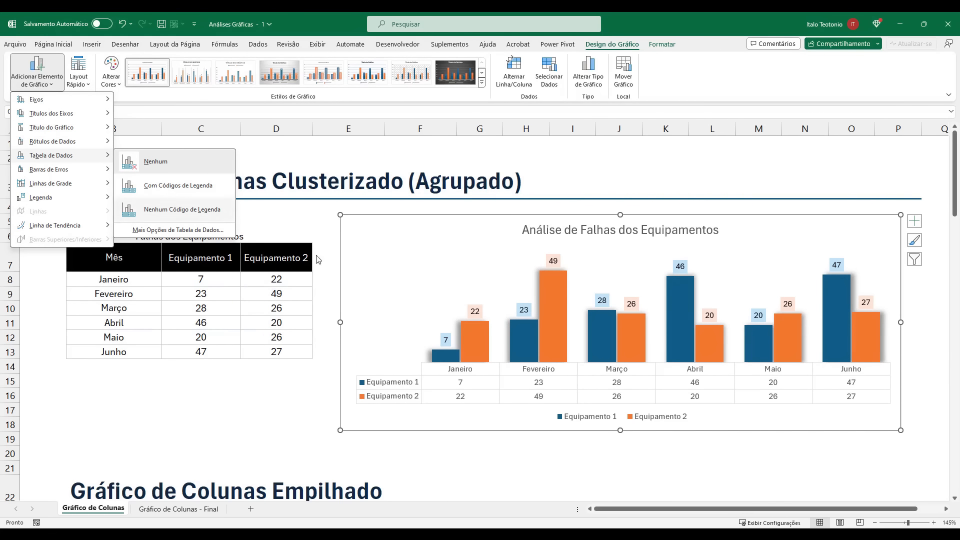
{"action": "right_click", "coordinate": [469, 361]}
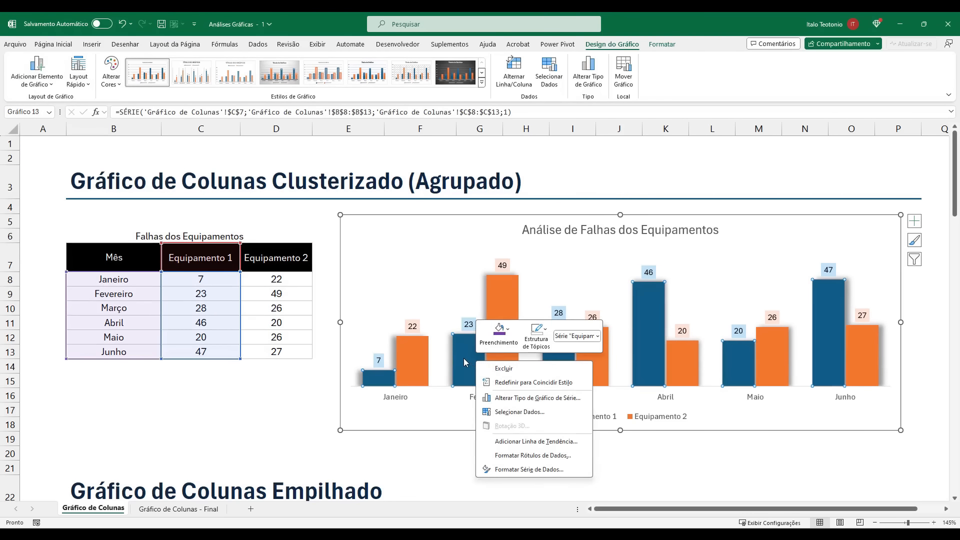
{"action": "key", "text": "Escape"}
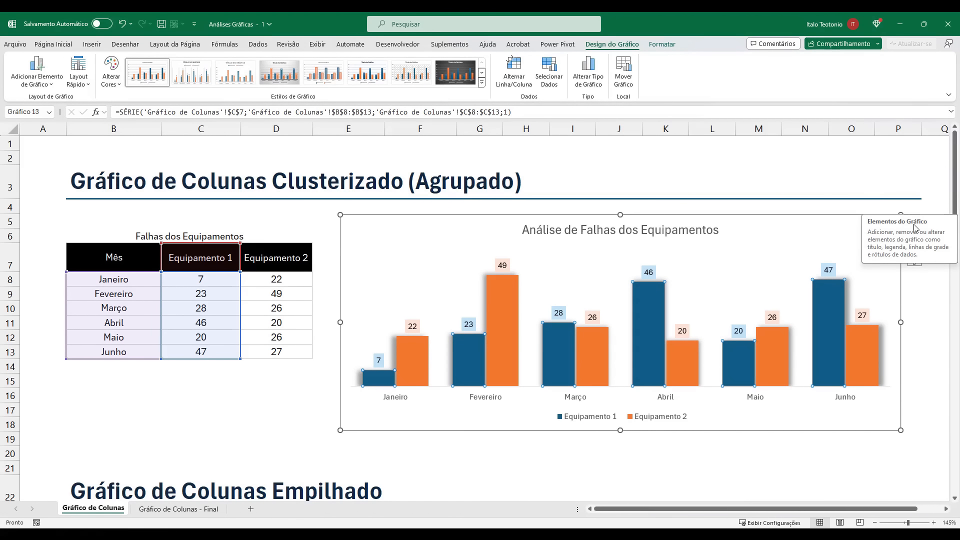
Look over the element checklist and the filter options available for the whole failures chart
{"action": "left_click", "coordinate": [863, 218]}
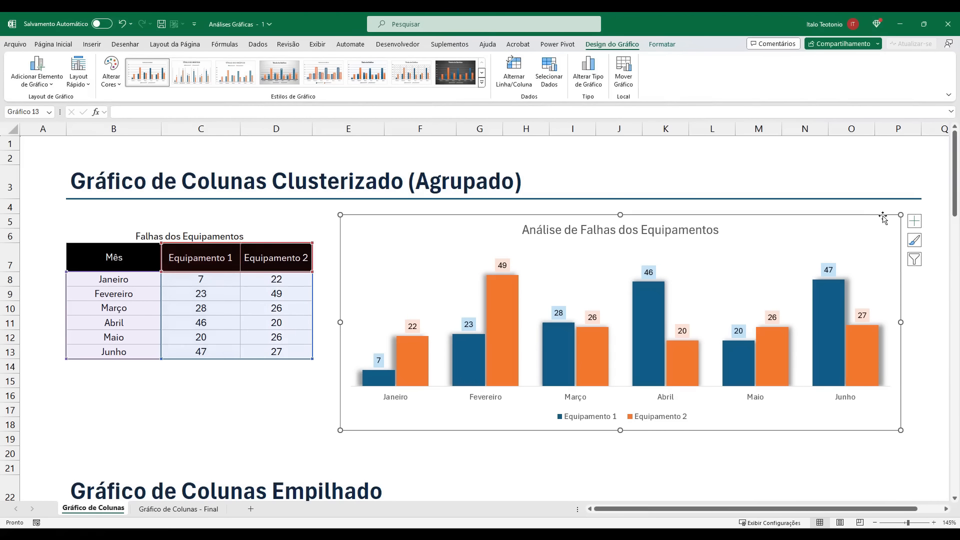
{"action": "left_click", "coordinate": [914, 220]}
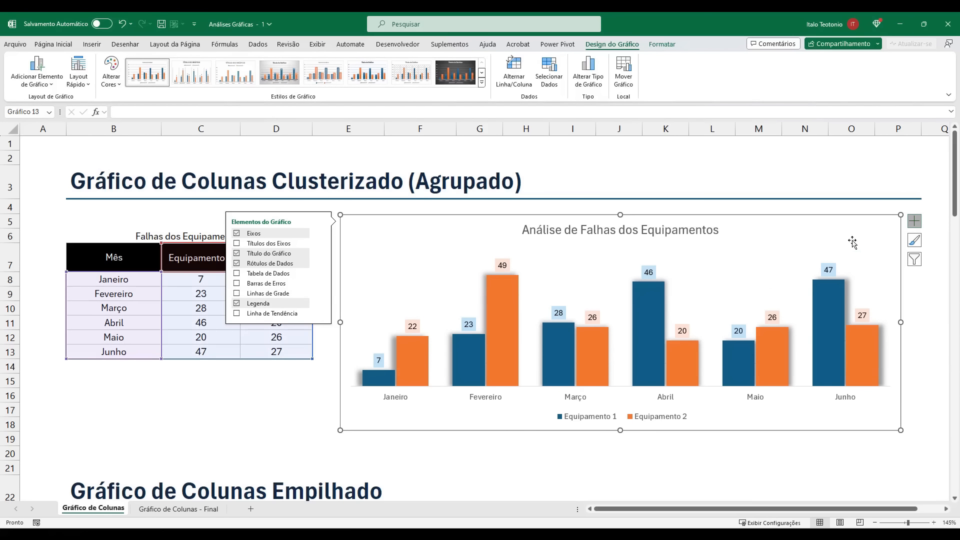
{"action": "left_click", "coordinate": [914, 259]}
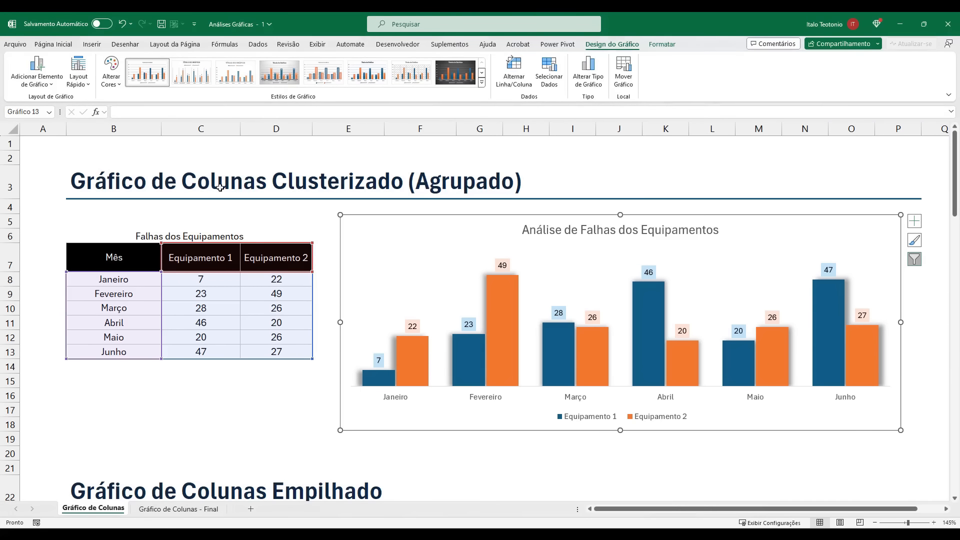
Try swapping the failures chart's rows and columns to group the months by equipment, swap them back and deselect the chart
{"action": "left_click", "coordinate": [518, 80]}
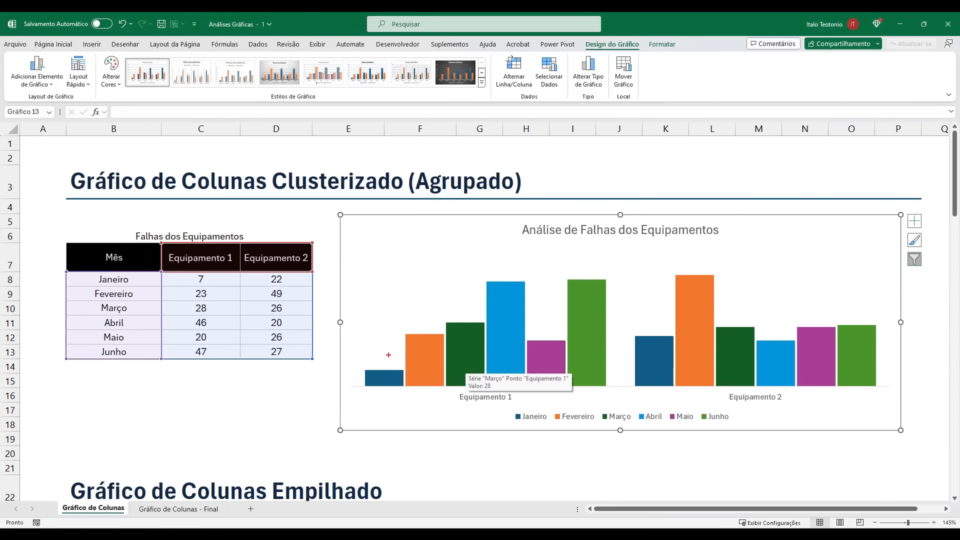
{"action": "mouse_move", "coordinate": [349, 266]}
{"action": "left_mouse_down"}
{"action": "mouse_move", "coordinate": [564, 401]}
{"action": "mouse_move", "coordinate": [617, 405]}
{"action": "left_mouse_up"}
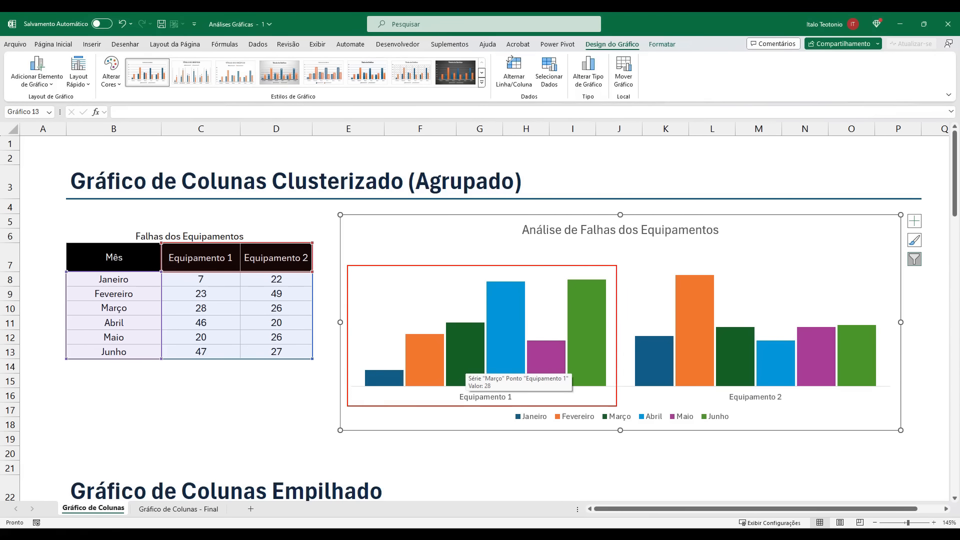
{"action": "left_click_drag", "start_coordinate": [627, 260], "coordinate": [903, 402]}
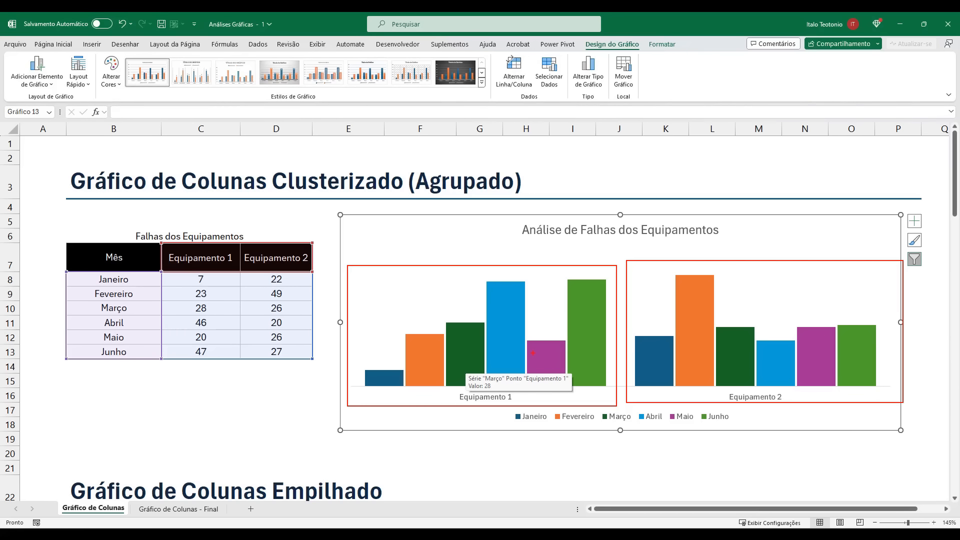
{"action": "key", "text": "Escape"}
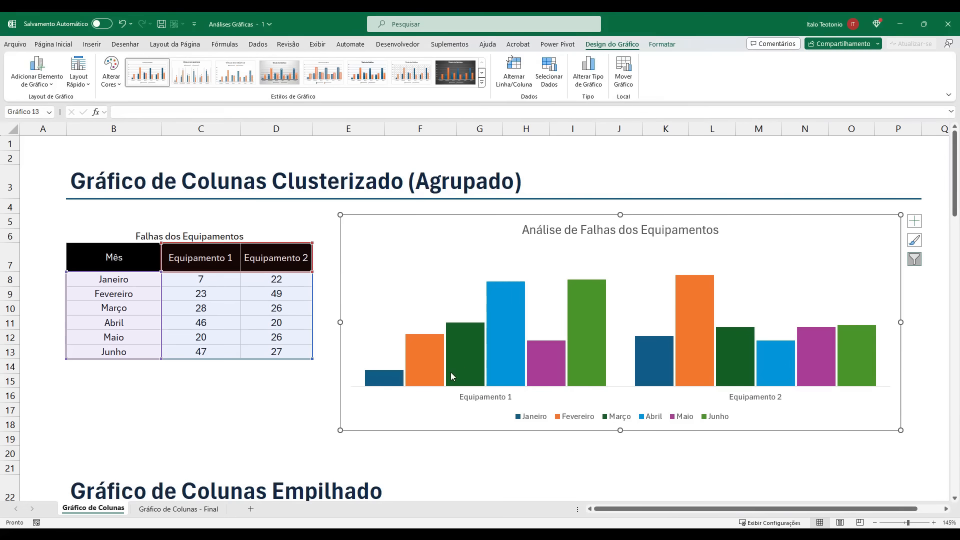
{"action": "left_click", "coordinate": [518, 85]}
{"action": "left_click", "coordinate": [307, 392]}
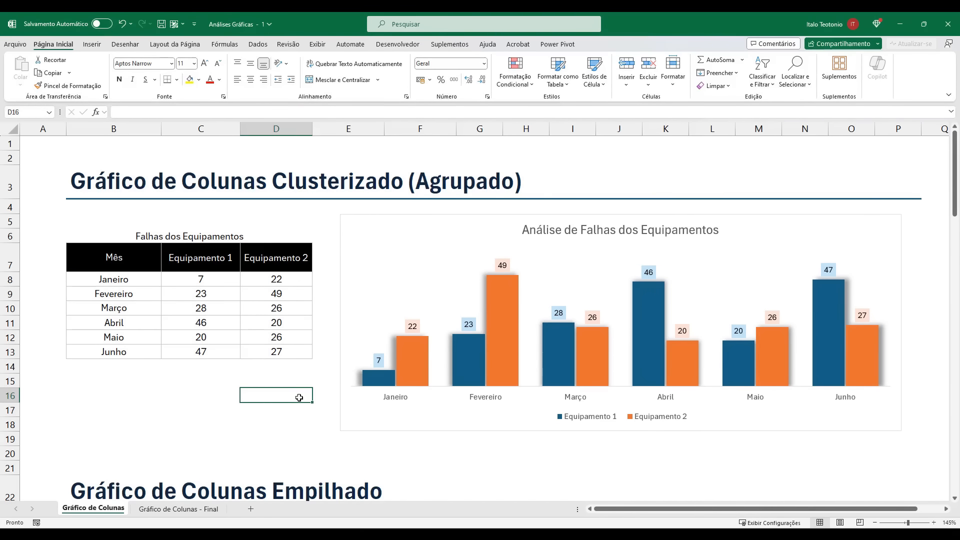
Examine the Cliente, Sudeste and Nordeste columns of the table in the Gráfico de Colunas Empilhado section
{"action": "scroll", "coordinate": [298, 399], "scroll_direction": "down", "scroll_amount": 5}
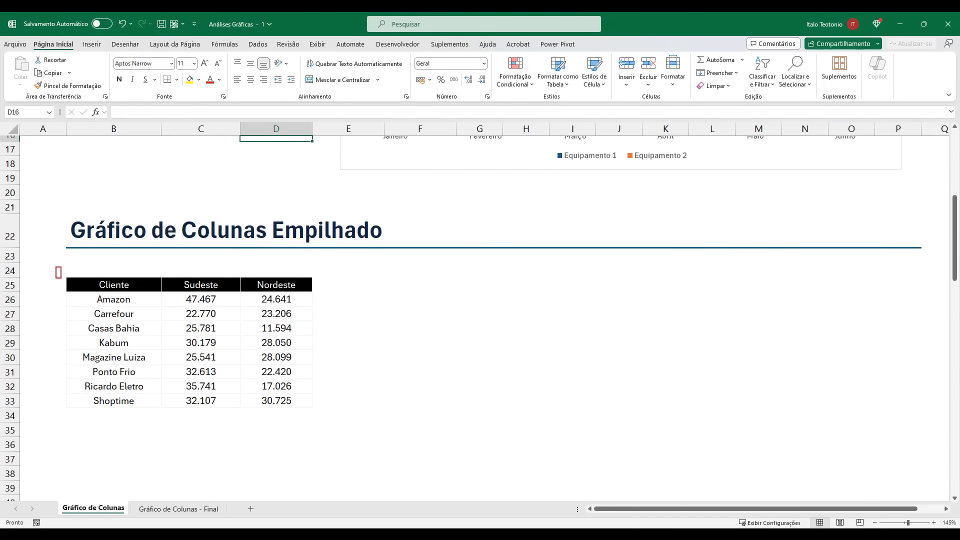
{"action": "left_click_drag", "start_coordinate": [55, 266], "coordinate": [160, 420]}
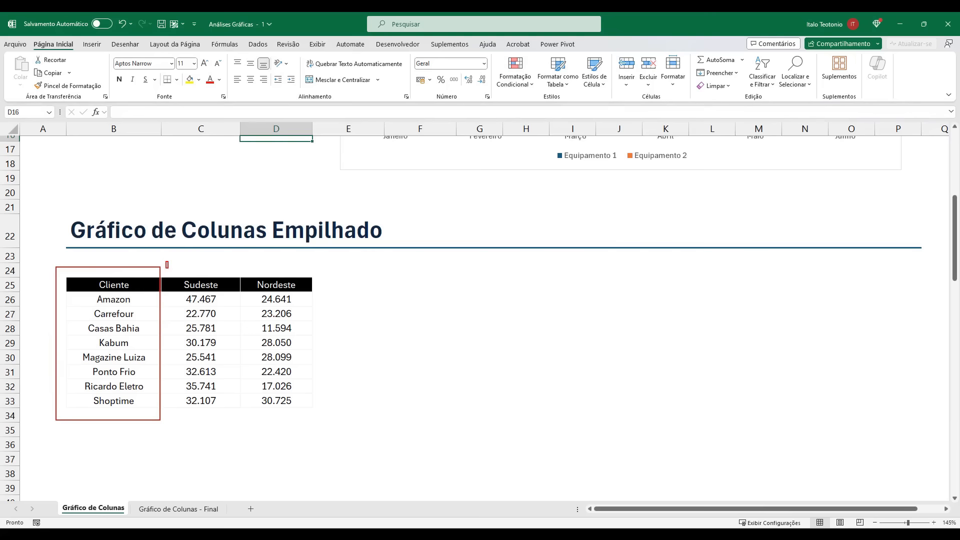
{"action": "left_click_drag", "start_coordinate": [168, 267], "coordinate": [235, 426]}
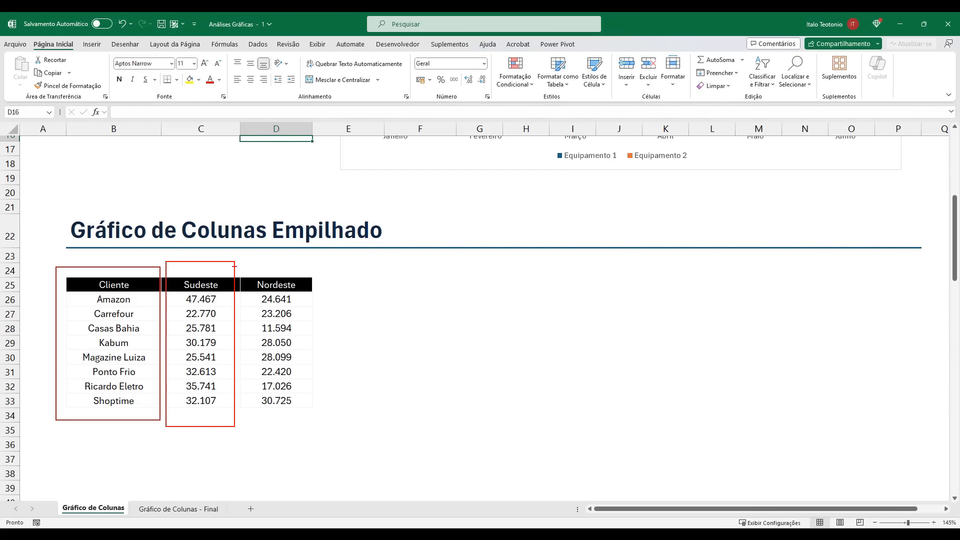
{"action": "left_click_drag", "start_coordinate": [238, 259], "coordinate": [336, 439]}
{"action": "key", "text": "Escape"}
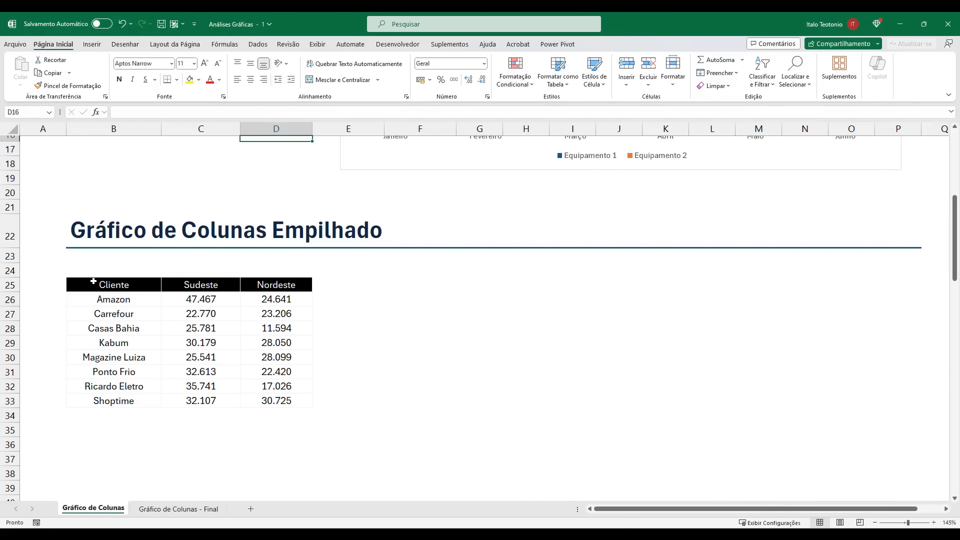
Insert a 2D clustered column chart from B25:D33, place it beside the table and widen it to about column O
{"action": "left_click_drag", "start_coordinate": [94, 283], "coordinate": [261, 397]}
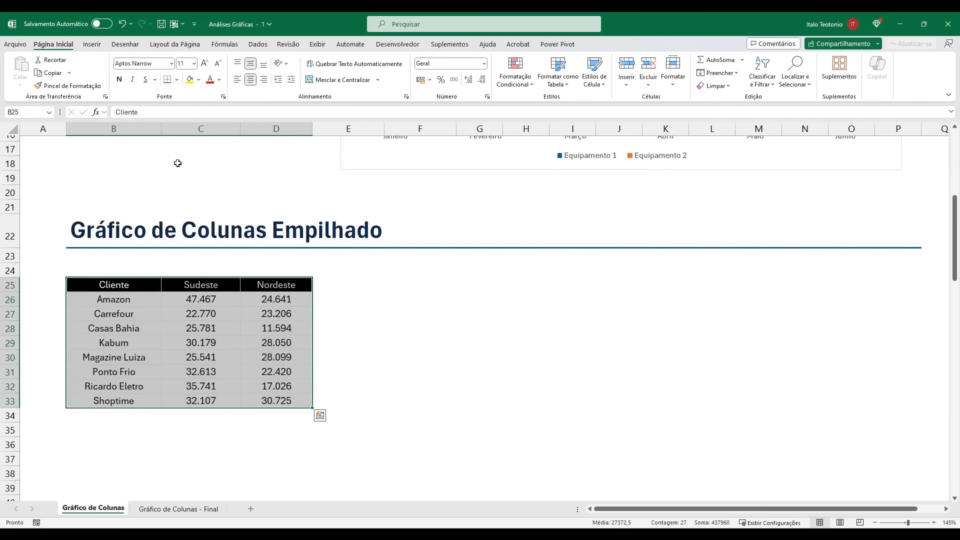
{"action": "left_click", "coordinate": [92, 44]}
{"action": "left_click", "coordinate": [338, 60]}
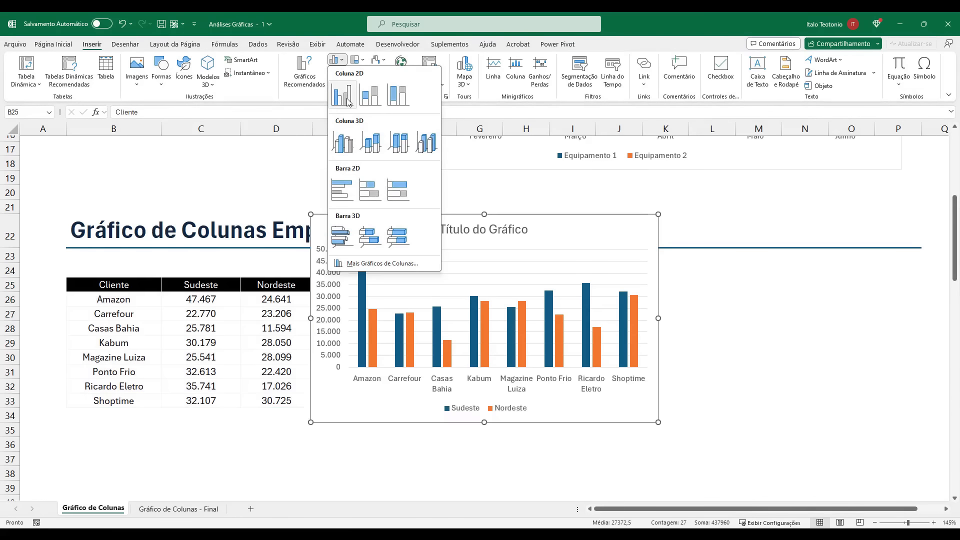
{"action": "left_click", "coordinate": [342, 95]}
{"action": "left_click_drag", "start_coordinate": [449, 236], "coordinate": [492, 291]}
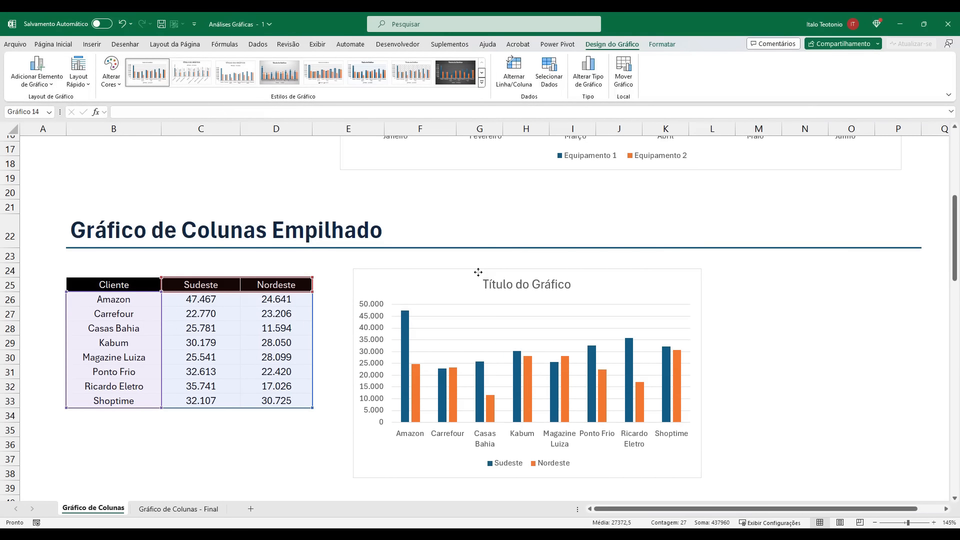
{"action": "left_click_drag", "start_coordinate": [701, 373], "coordinate": [890, 364]}
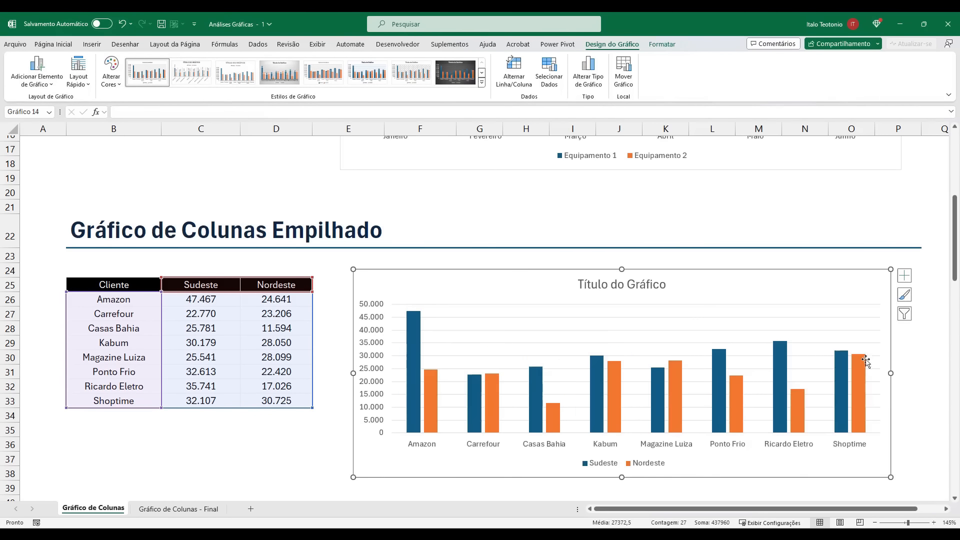
Review the customer table B25:D33 alongside its column chart and reselect the chart
{"action": "scroll", "coordinate": [613, 322], "scroll_direction": "up", "scroll_amount": 3}
{"action": "scroll", "coordinate": [608, 315], "scroll_direction": "down", "scroll_amount": 4}
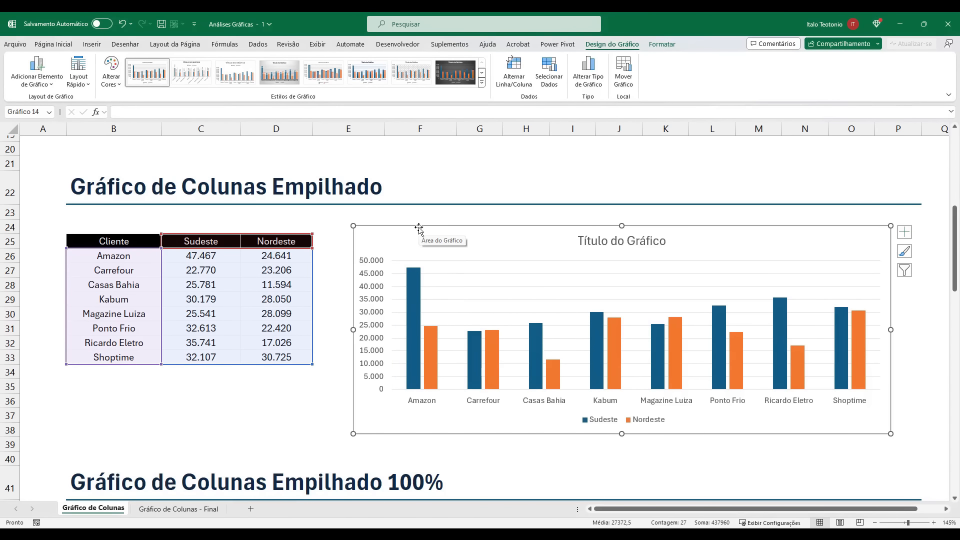
{"action": "left_click_drag", "start_coordinate": [135, 242], "coordinate": [279, 359]}
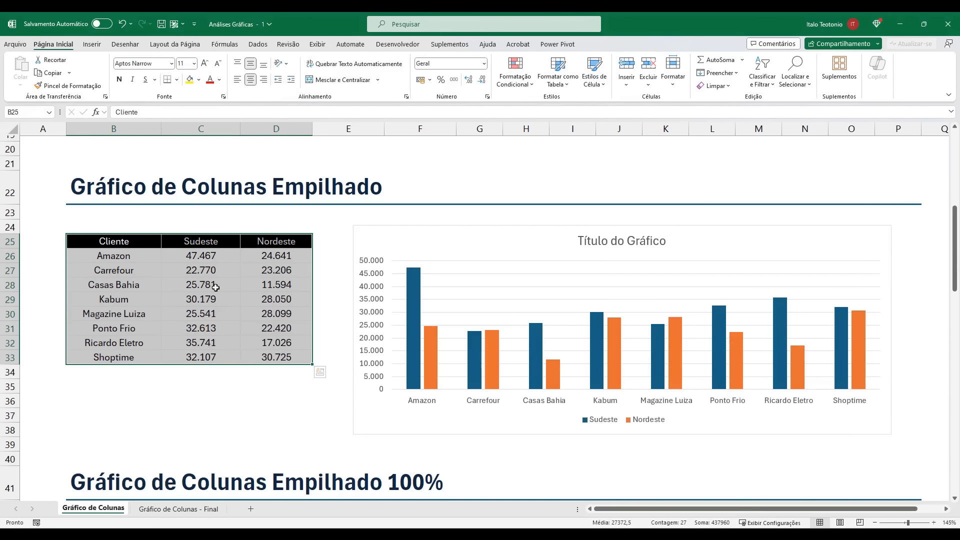
{"action": "left_click", "coordinate": [431, 228]}
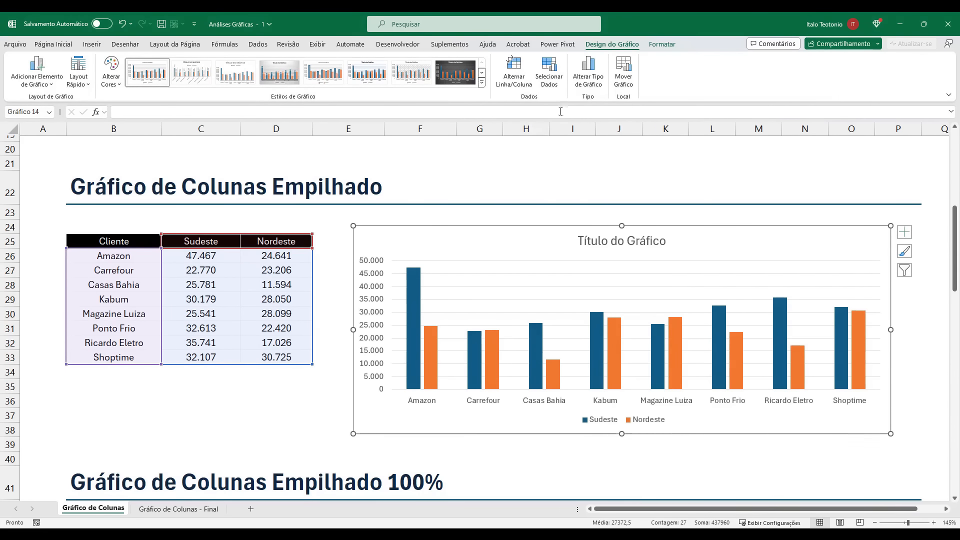
Change the Sudeste and Nordeste chart's type to stacked column, keeping the clients along the category axis
{"action": "left_click", "coordinate": [589, 79]}
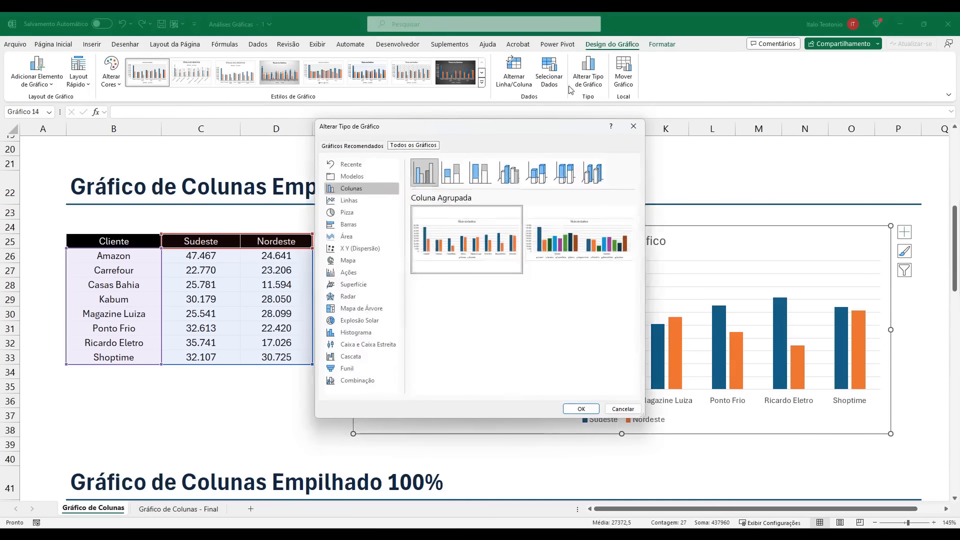
{"action": "left_click", "coordinate": [454, 176]}
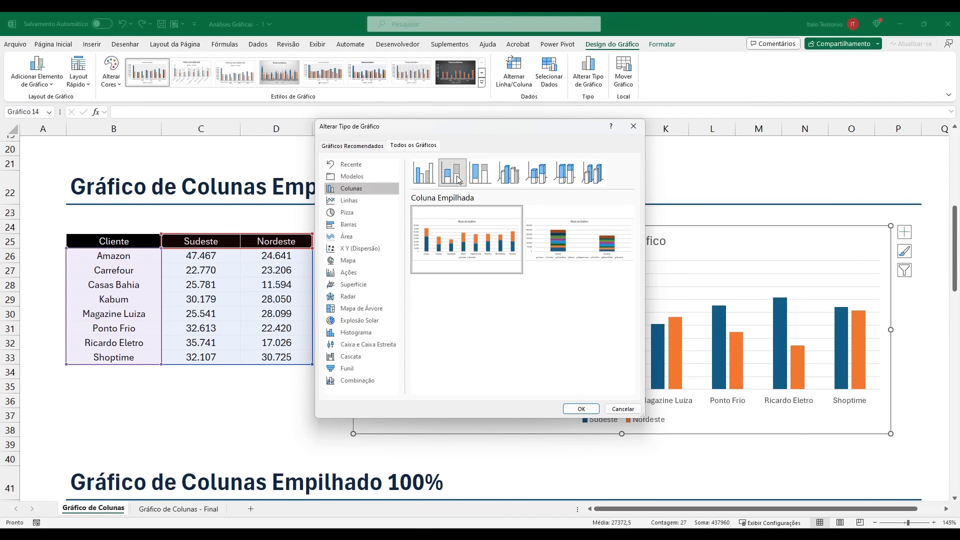
{"action": "left_click", "coordinate": [580, 409]}
Compare the clustered failures chart with the stacked client chart, examining Amazon's table row and its Sudeste and Nordeste column segments
{"action": "scroll", "coordinate": [586, 409], "scroll_direction": "up", "scroll_amount": 6}
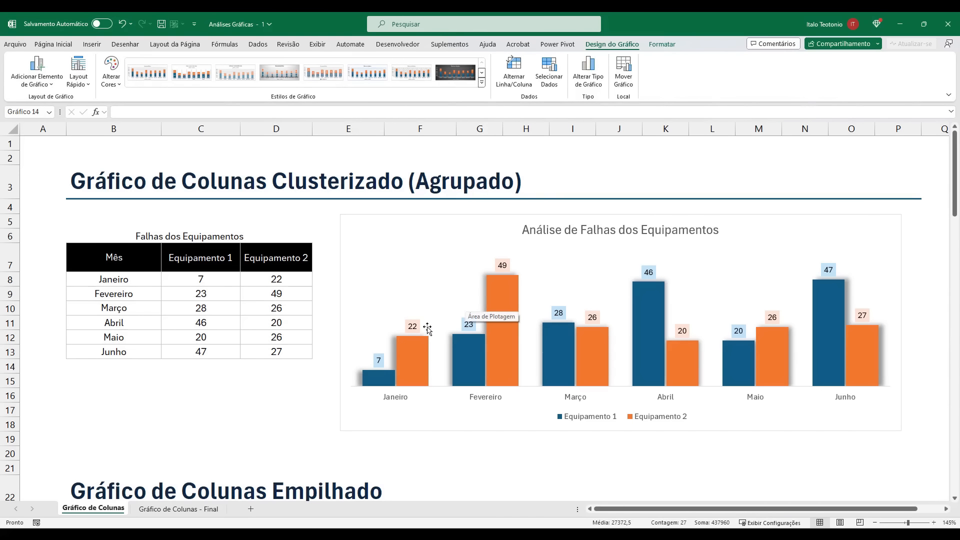
{"action": "mouse_move", "coordinate": [364, 384]}
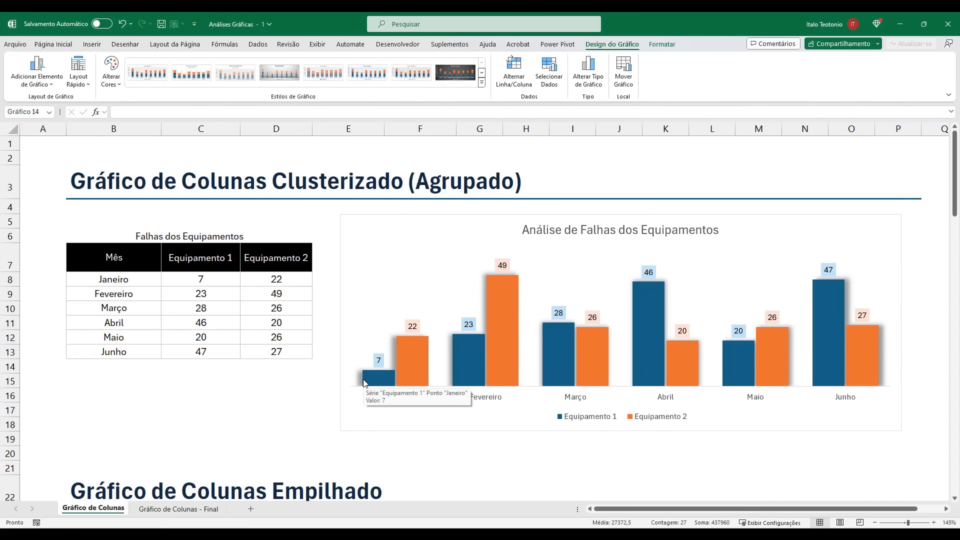
{"action": "scroll", "coordinate": [364, 382], "scroll_direction": "down", "scroll_amount": 6}
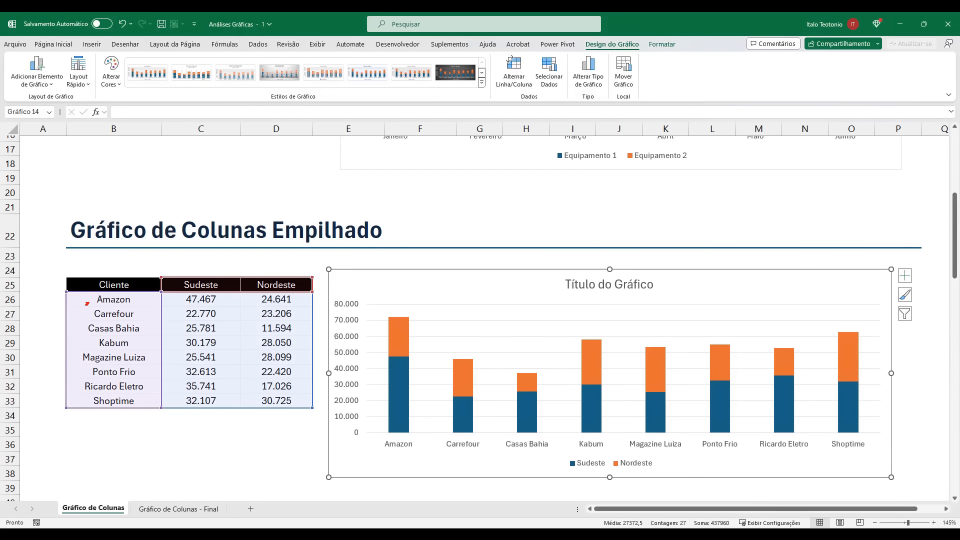
{"action": "left_click_drag", "start_coordinate": [88, 302], "coordinate": [54, 330]}
{"action": "left_click_drag", "start_coordinate": [252, 302], "coordinate": [230, 316]}
{"action": "key", "text": "Escape"}
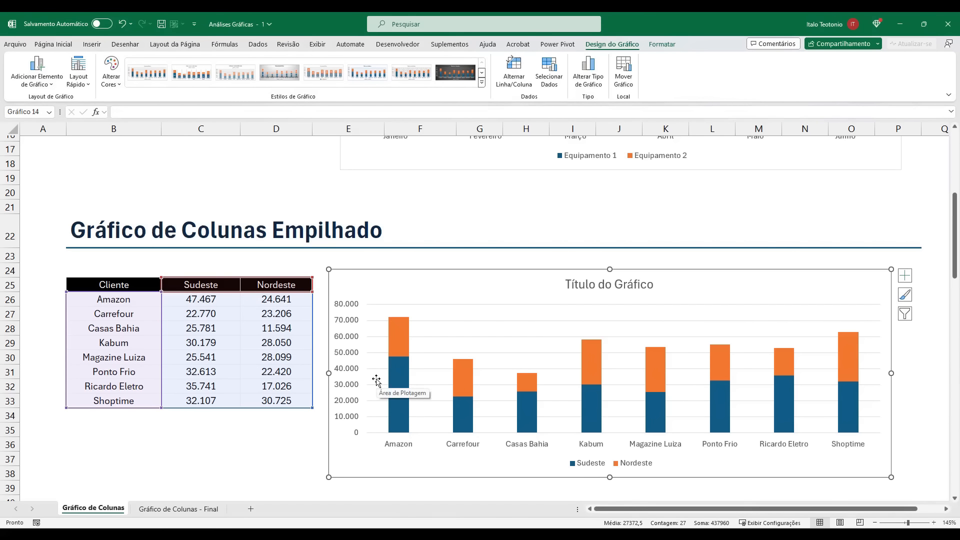
{"action": "mouse_move", "coordinate": [400, 393]}
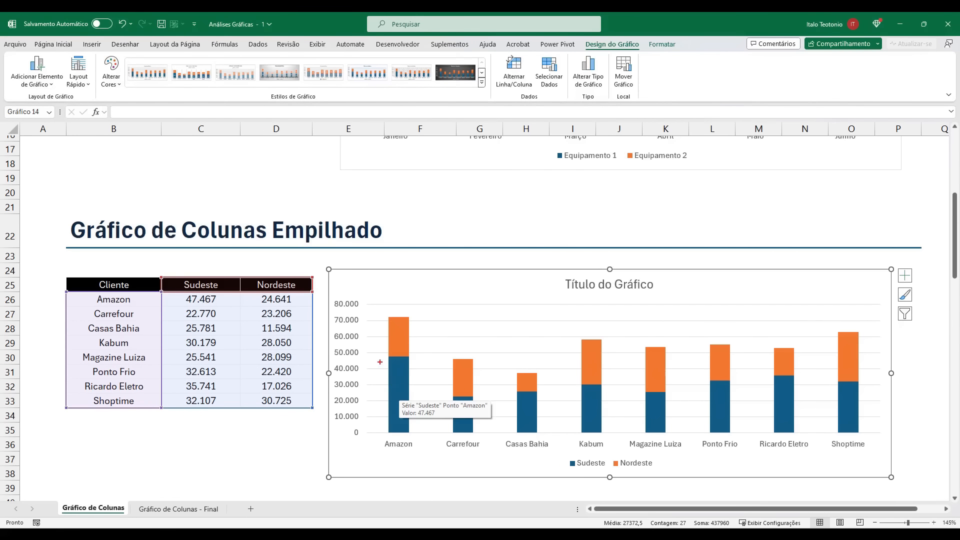
{"action": "left_click_drag", "start_coordinate": [381, 353], "coordinate": [424, 435]}
{"action": "left_click_drag", "start_coordinate": [381, 315], "coordinate": [422, 356]}
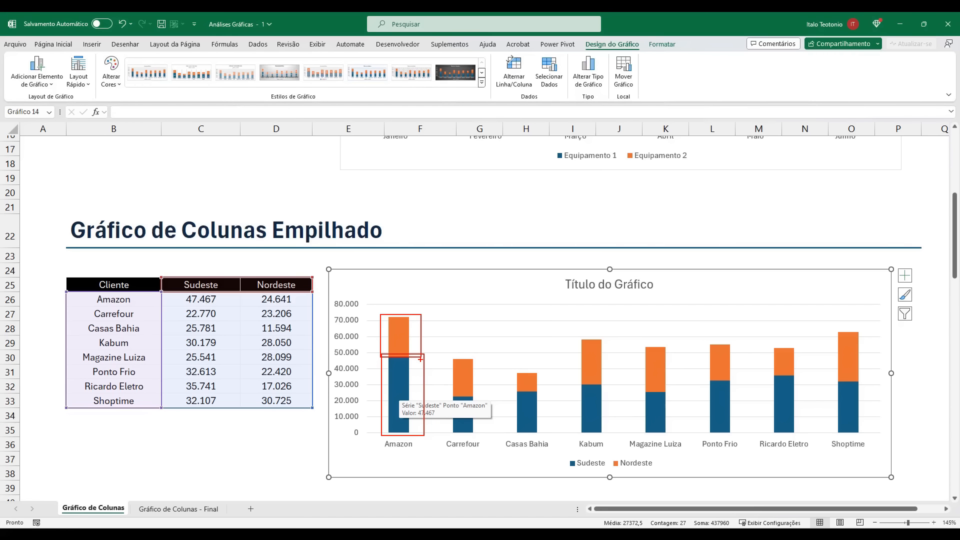
{"action": "key", "text": "Escape"}
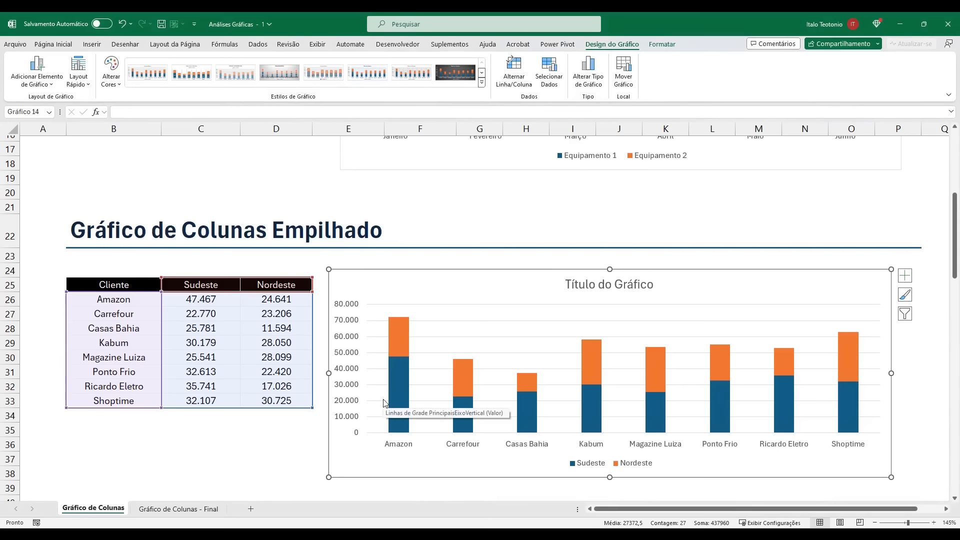
Set the gap width of the stacked chart's columns to 50% in the Sudeste series options and close the formatting options
{"action": "left_click", "coordinate": [400, 346]}
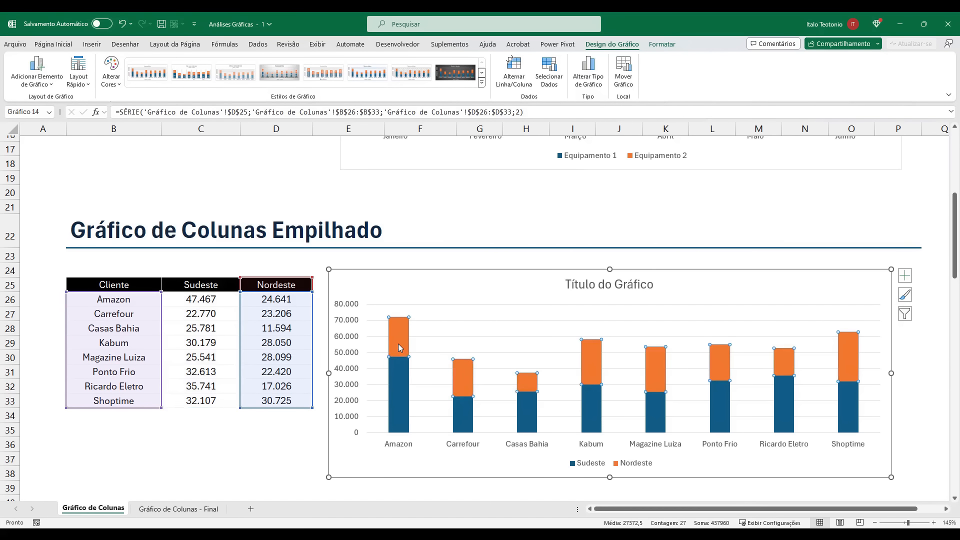
{"action": "right_click", "coordinate": [393, 371]}
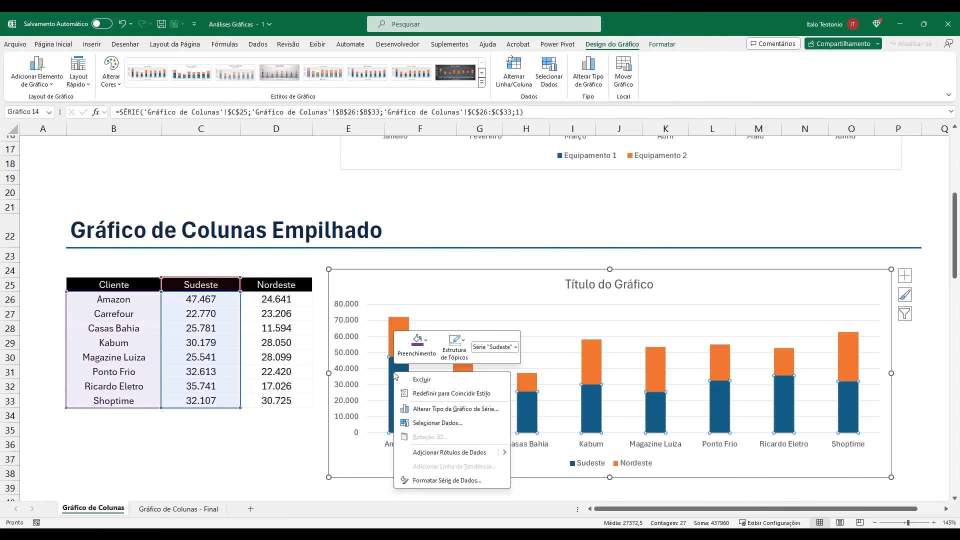
{"action": "left_click", "coordinate": [452, 480]}
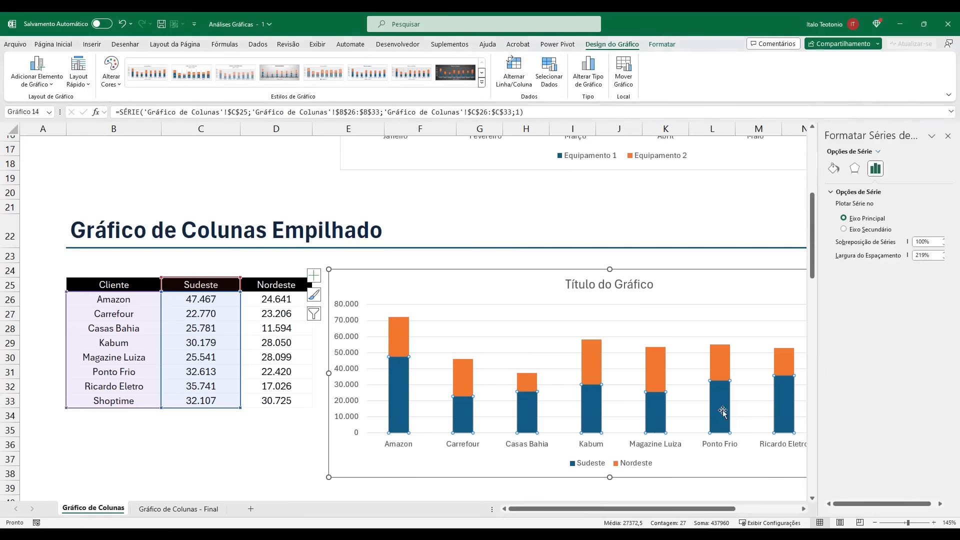
{"action": "double_click", "coordinate": [925, 255]}
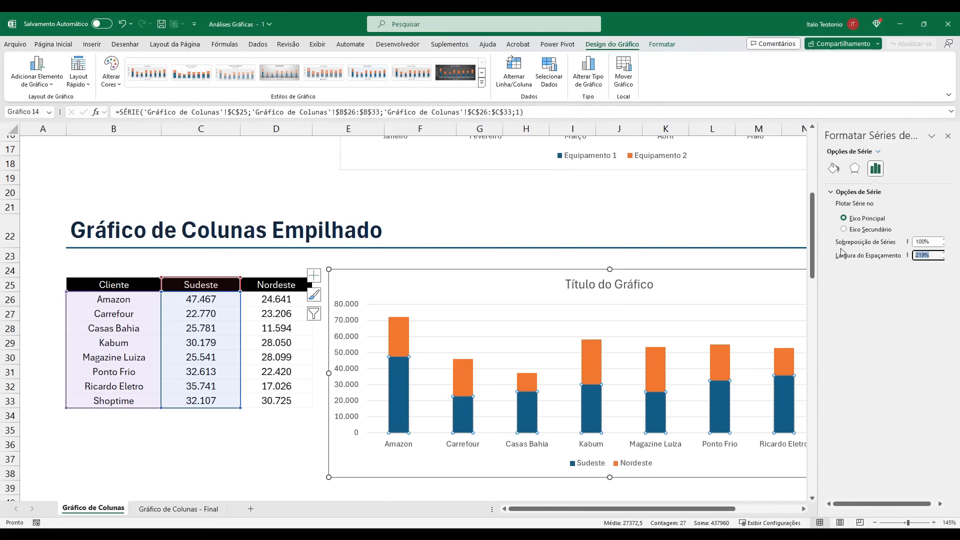
{"action": "type", "text": "50"}
{"action": "key", "text": "Tab"}
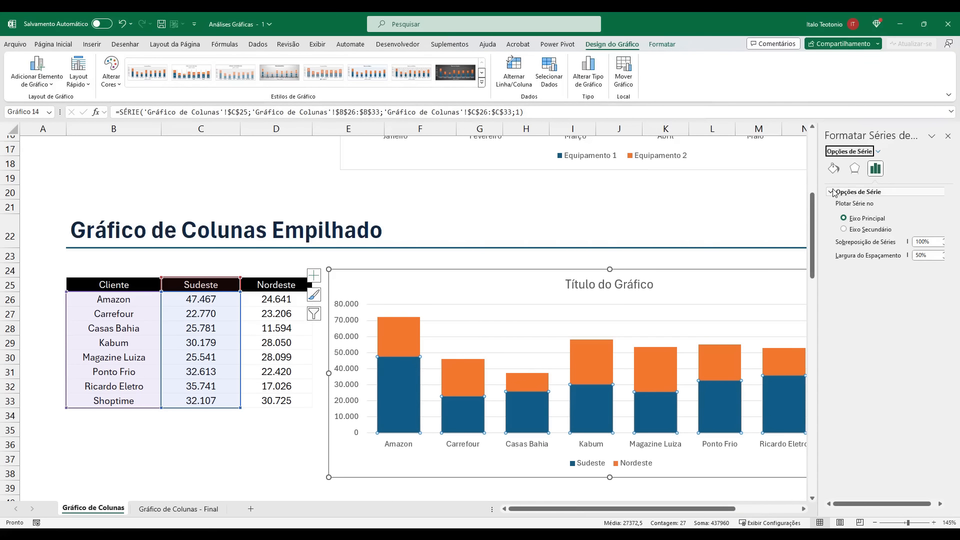
{"action": "left_click", "coordinate": [947, 136]}
Add data labels to both the Sudeste and Nordeste series of the stacked chart
{"action": "right_click", "coordinate": [400, 406]}
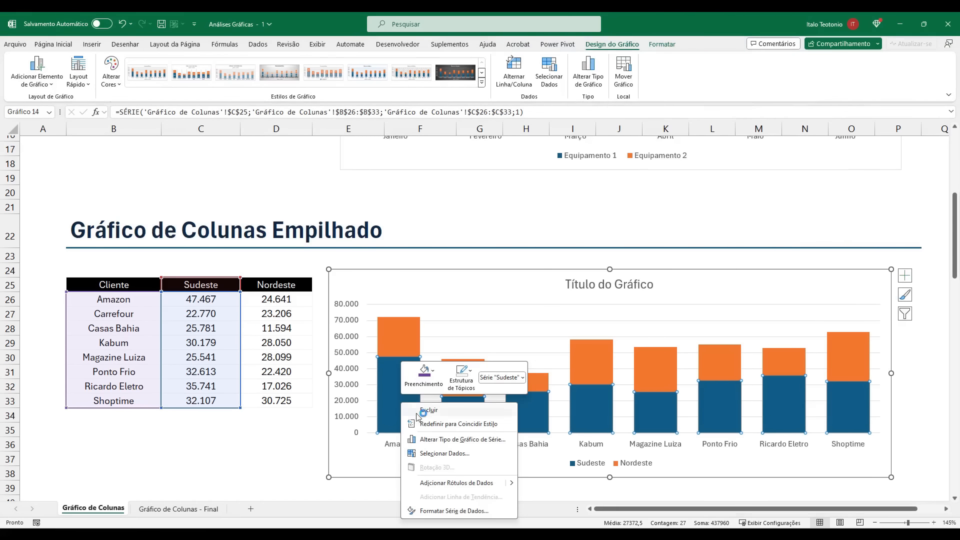
{"action": "left_click", "coordinate": [450, 485]}
{"action": "right_click", "coordinate": [401, 335]}
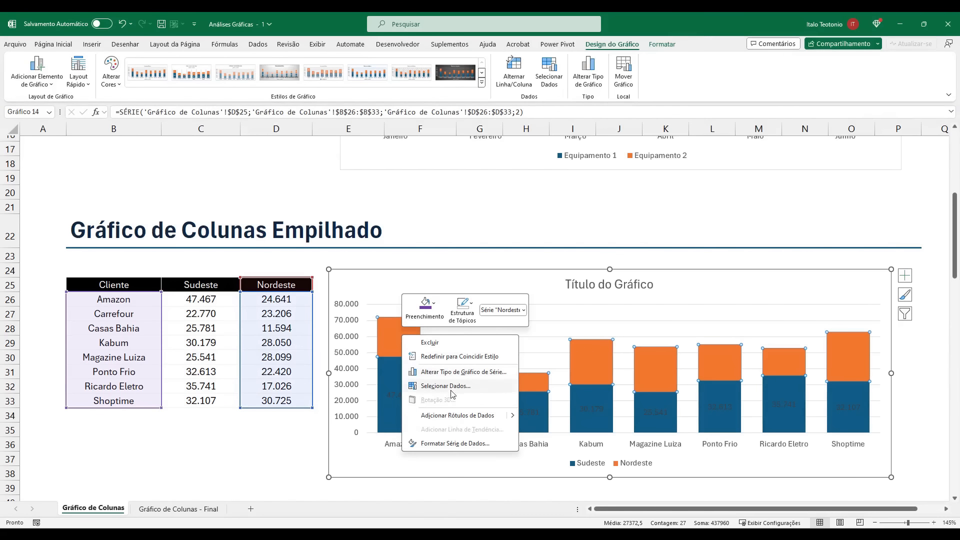
{"action": "left_click", "coordinate": [464, 415]}
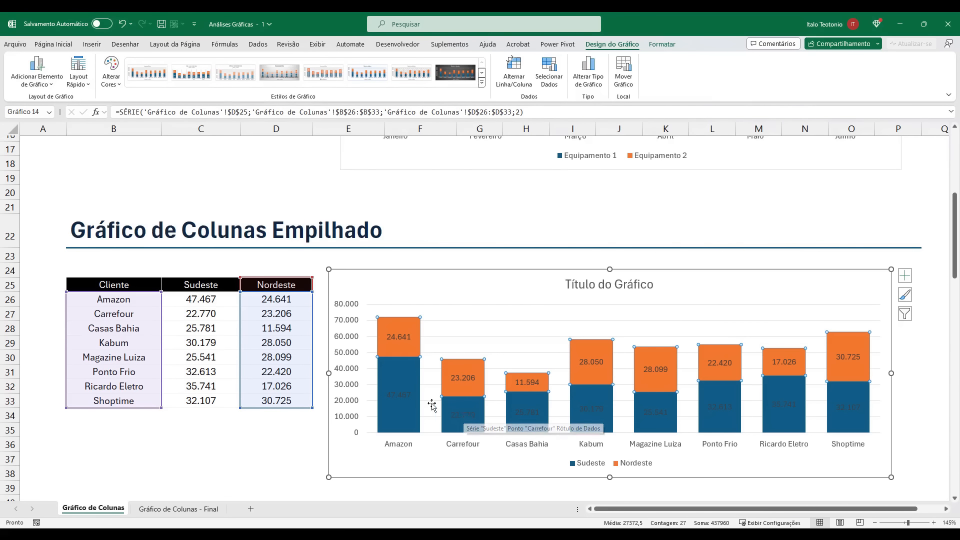
Set the font colour of the Sudeste and Nordeste data labels to white
{"action": "left_click", "coordinate": [405, 393]}
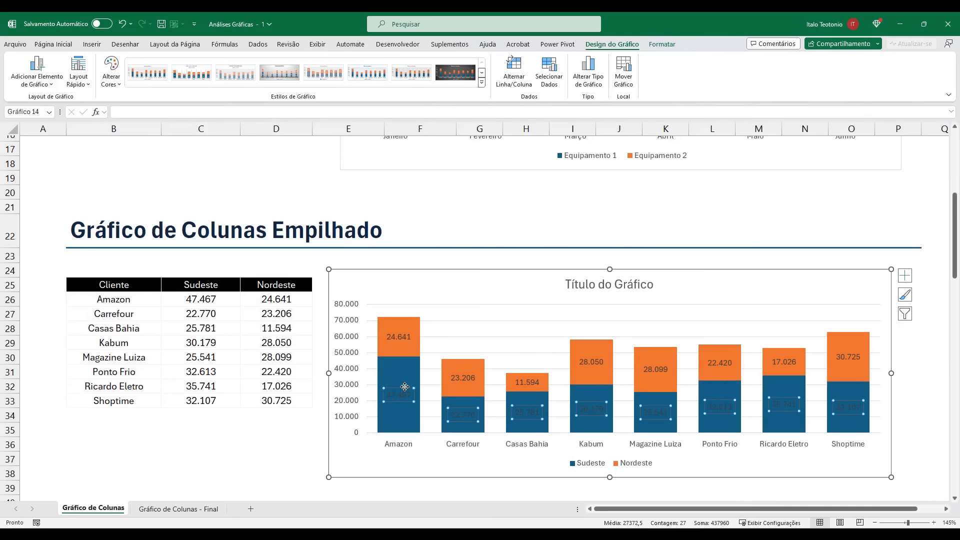
{"action": "left_click", "coordinate": [53, 44]}
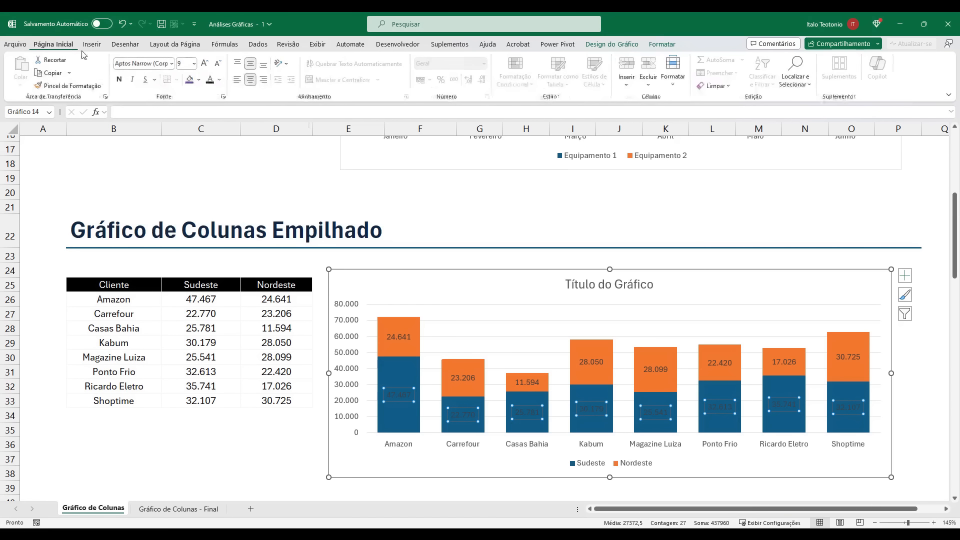
{"action": "left_click", "coordinate": [219, 79]}
{"action": "left_click", "coordinate": [226, 143]}
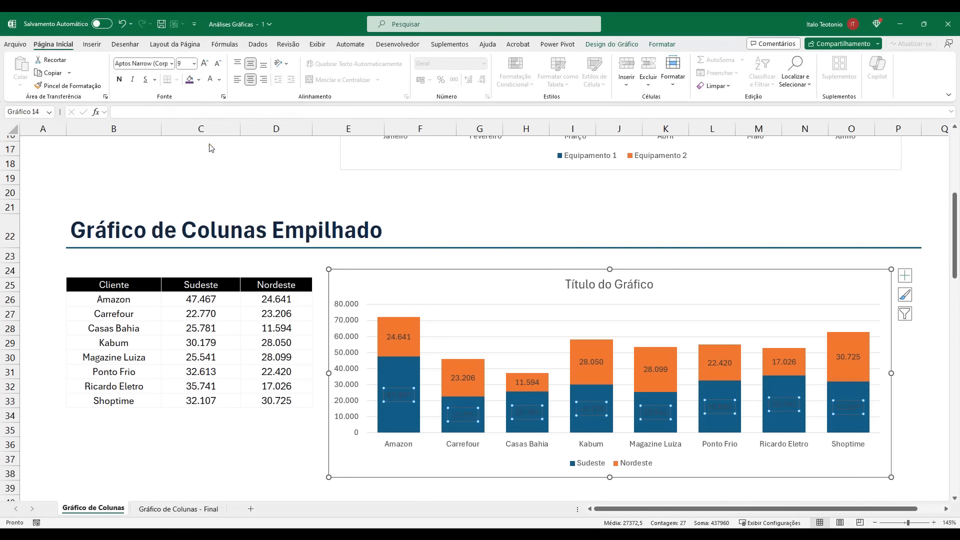
{"action": "left_click", "coordinate": [392, 337]}
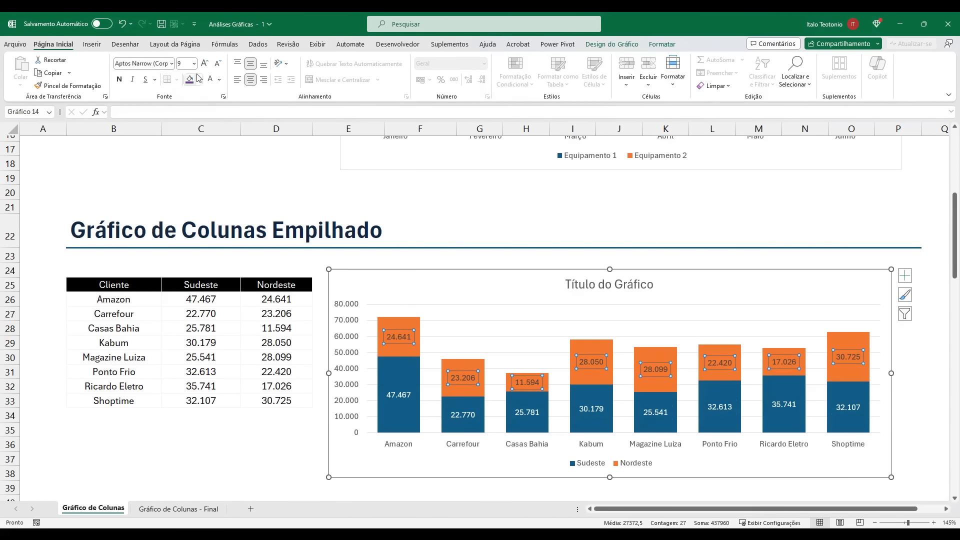
{"action": "left_click", "coordinate": [214, 81]}
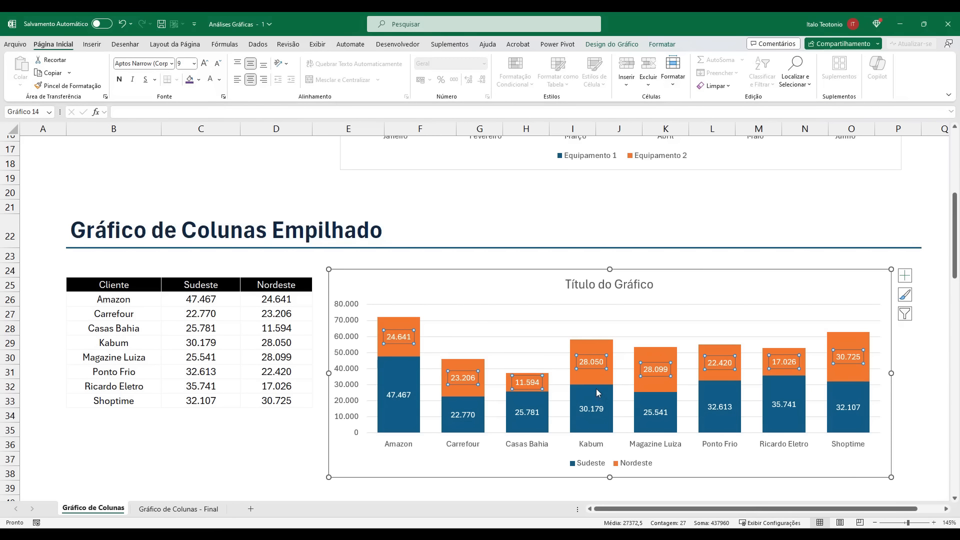
Replace the stacked chart's title with "Análise de Composição dos Pedidos", close the title formatting options and deselect the chart
{"action": "triple_click", "coordinate": [599, 286]}
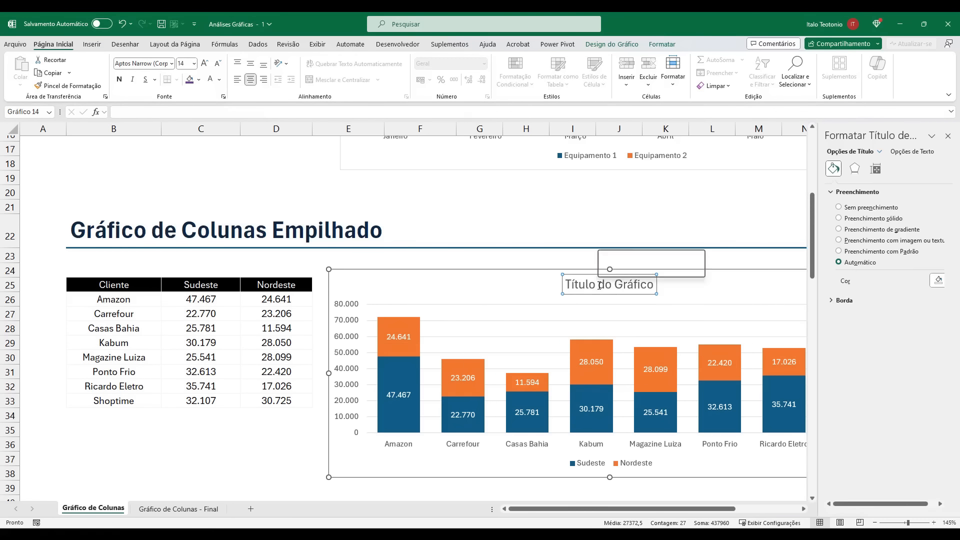
{"action": "key", "text": "BackSpace"}
{"action": "type", "text": "Anális"}
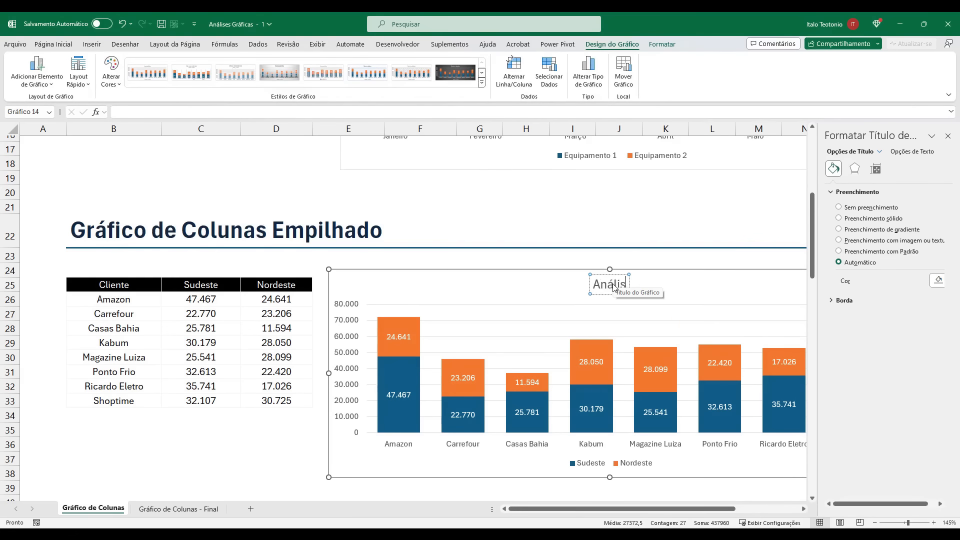
{"action": "type", "text": "e de Composi"}
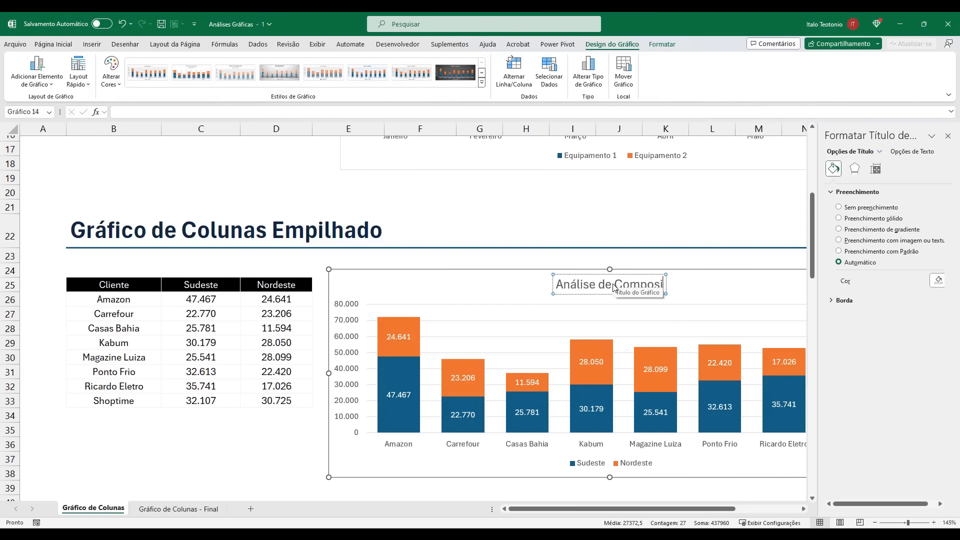
{"action": "type", "text": "ção dos Pedidos"}
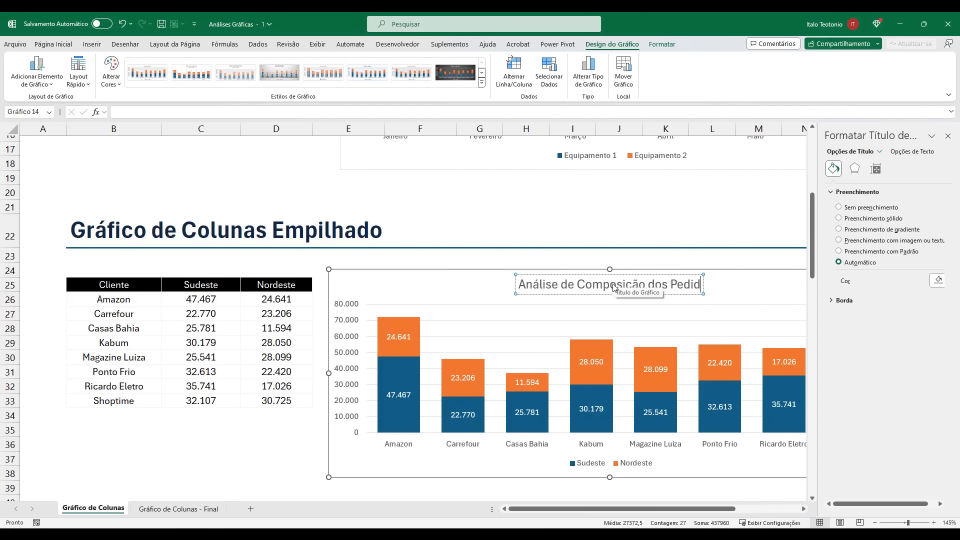
{"action": "left_click", "coordinate": [946, 136]}
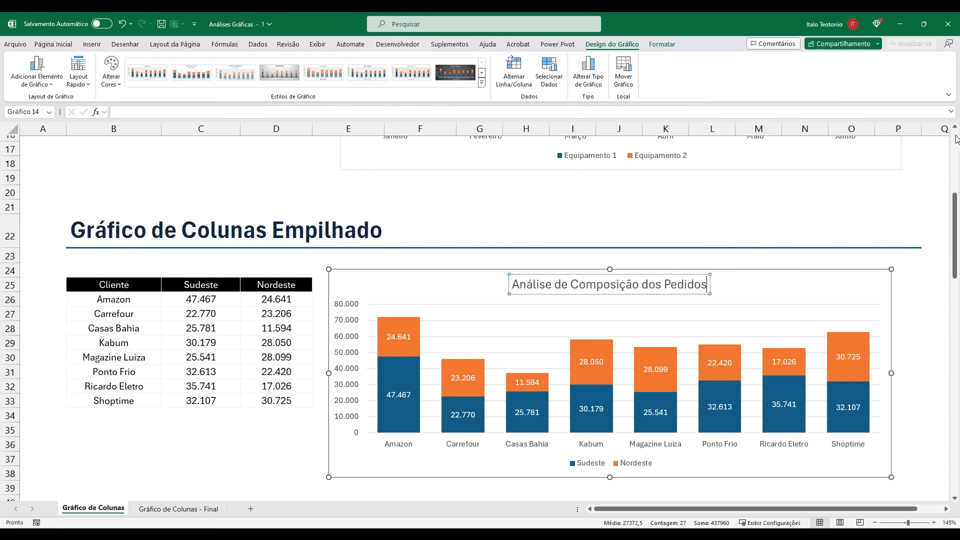
{"action": "left_click", "coordinate": [300, 441]}
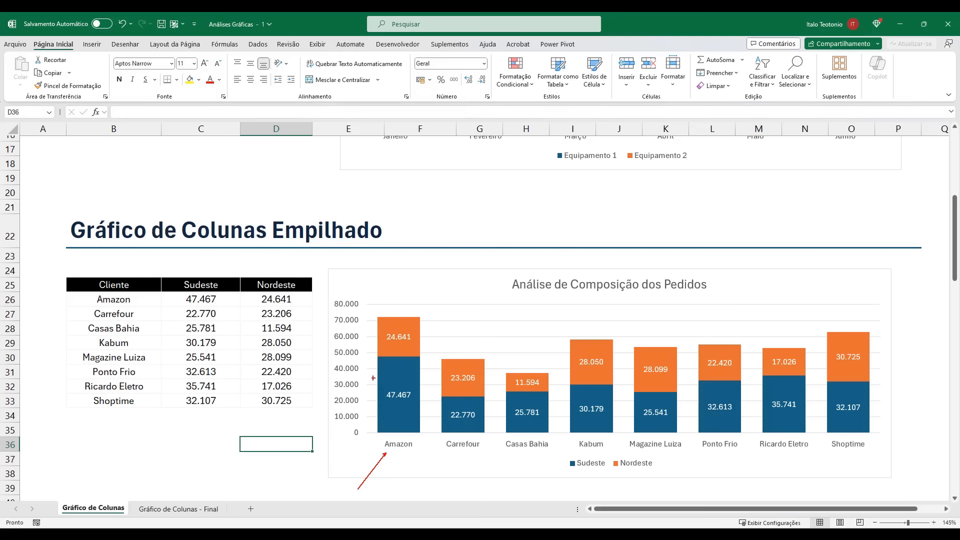
Examine Amazon's stacked column, matching its Sudeste and Nordeste data labels to the chart legend
{"action": "left_click_drag", "start_coordinate": [372, 378], "coordinate": [422, 409]}
{"action": "left_click_drag", "start_coordinate": [564, 468], "coordinate": [533, 486]}
{"action": "left_click_drag", "start_coordinate": [375, 320], "coordinate": [425, 350]}
{"action": "left_click_drag", "start_coordinate": [641, 473], "coordinate": [666, 503]}
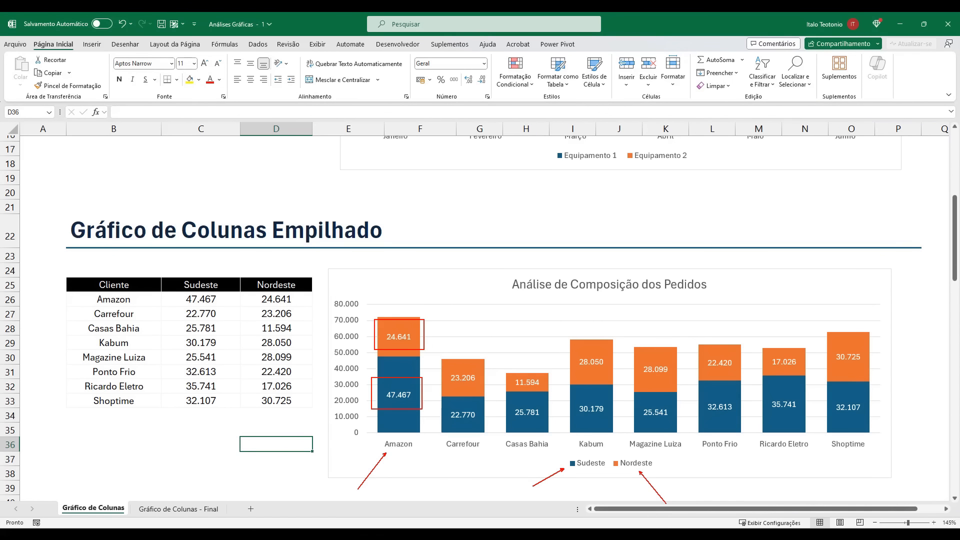
{"action": "key", "text": "Escape"}
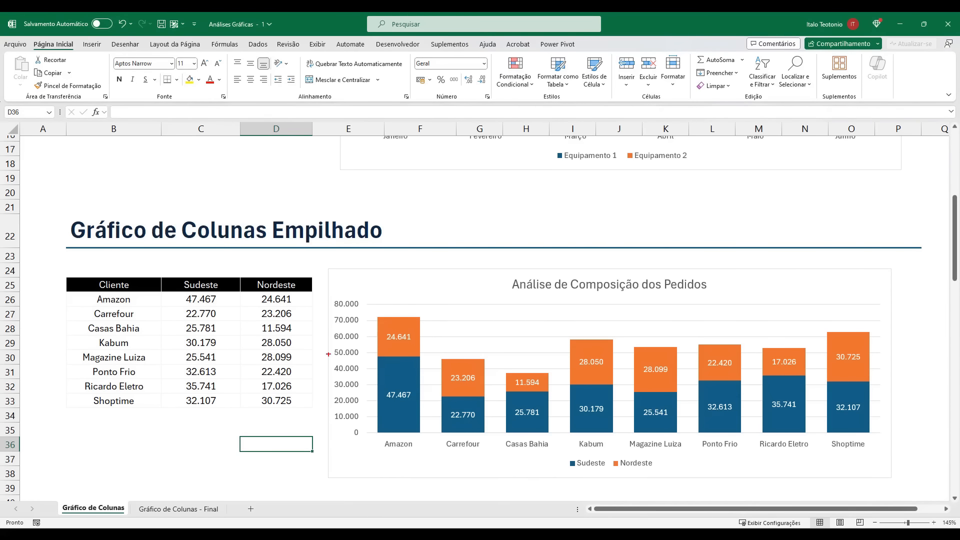
{"action": "left_click_drag", "start_coordinate": [365, 310], "coordinate": [438, 454]}
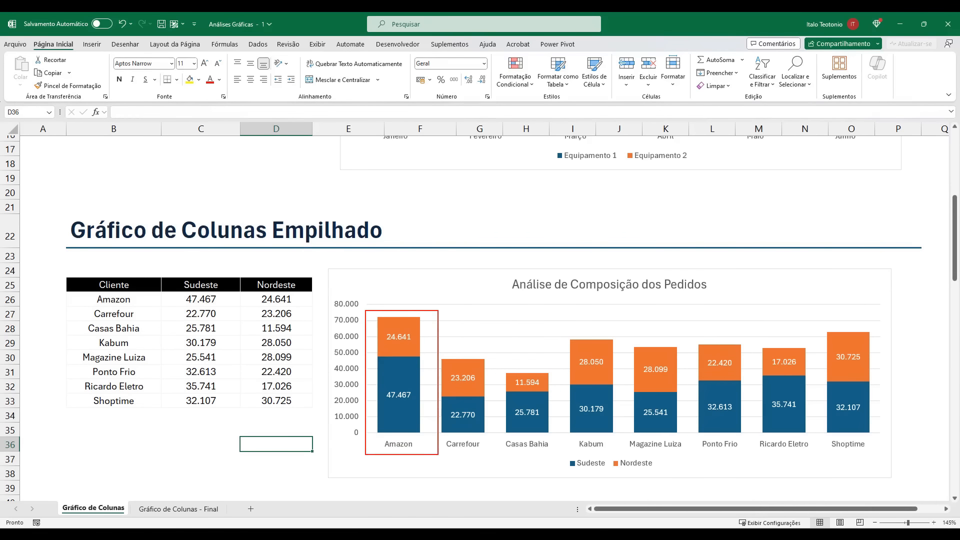
{"action": "key", "text": "Escape"}
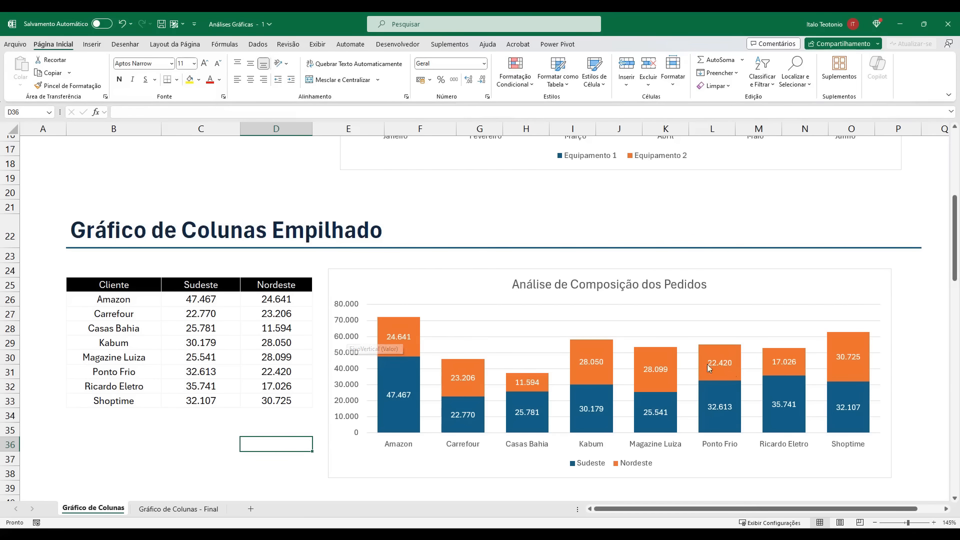
Widen the Análise de Composição dos Pedidos chart to align with the section's heading line and add Horizontal Secundário gridlines
{"action": "left_click", "coordinate": [883, 388]}
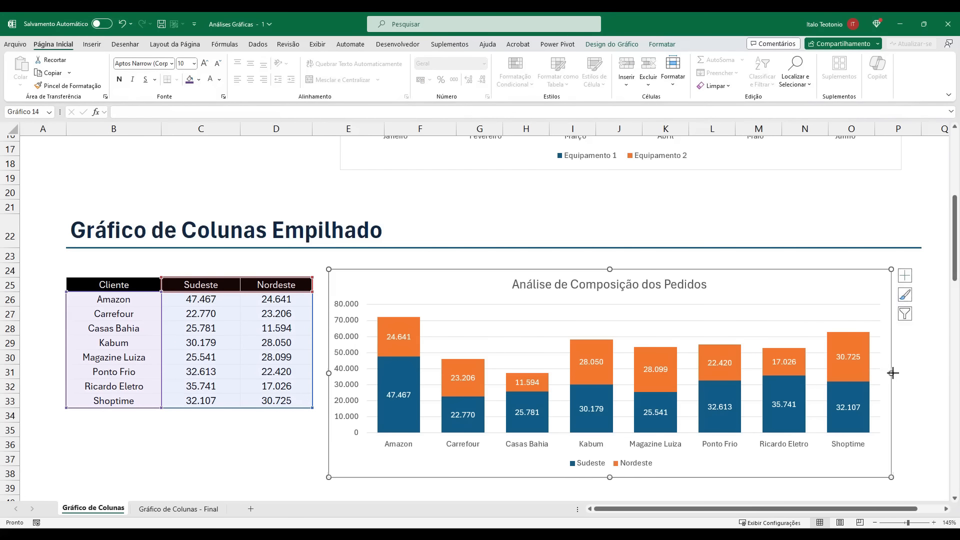
{"action": "left_click_drag", "start_coordinate": [891, 373], "coordinate": [918, 373]}
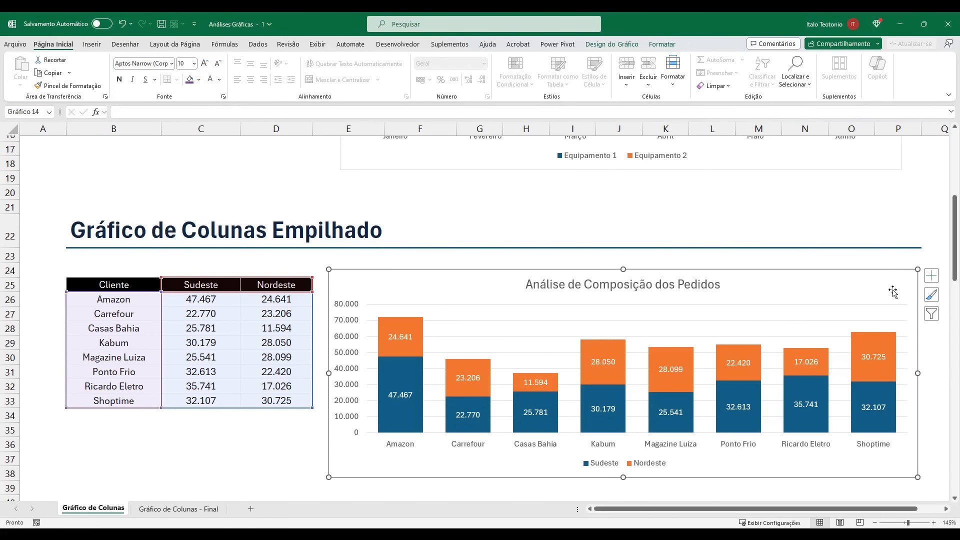
{"action": "left_click", "coordinate": [931, 280]}
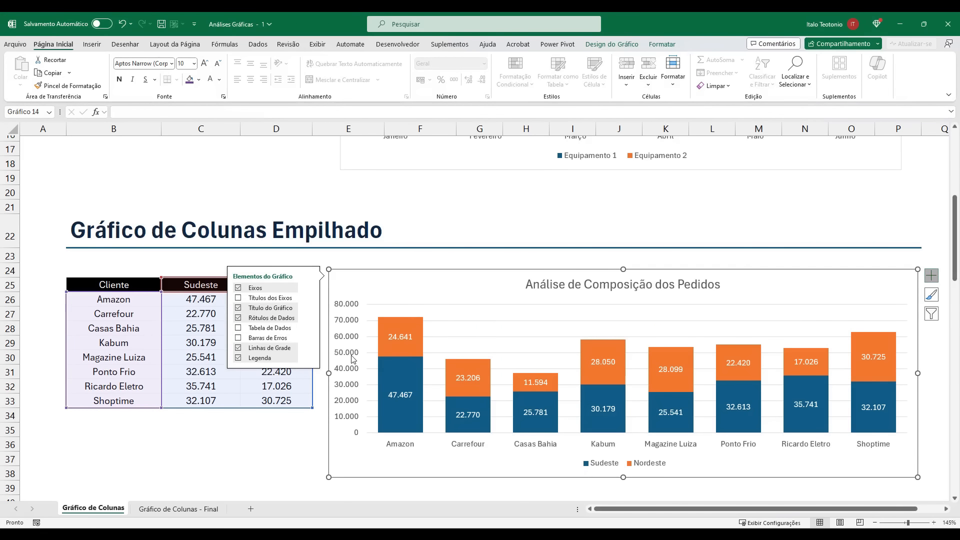
{"action": "left_click", "coordinate": [309, 348]}
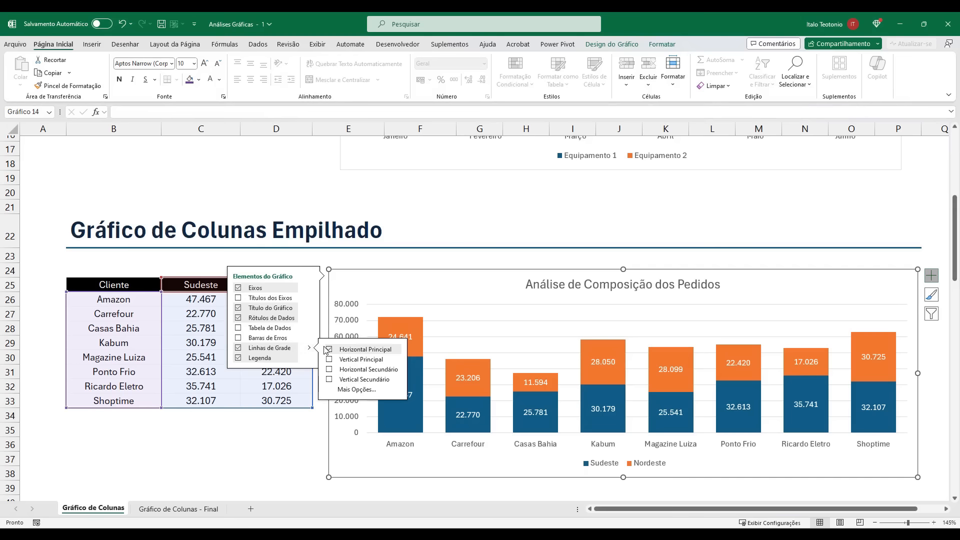
{"action": "left_click", "coordinate": [329, 370]}
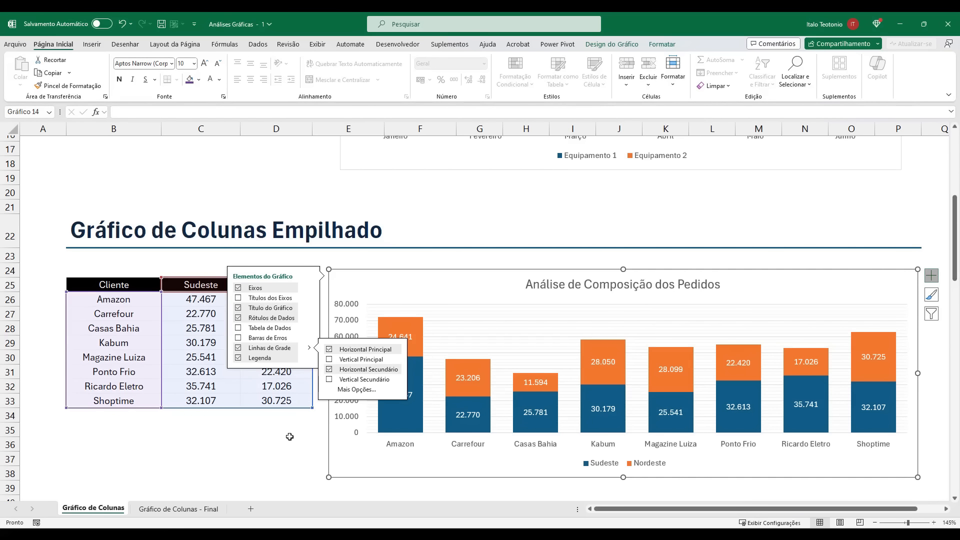
{"action": "left_click", "coordinate": [292, 454]}
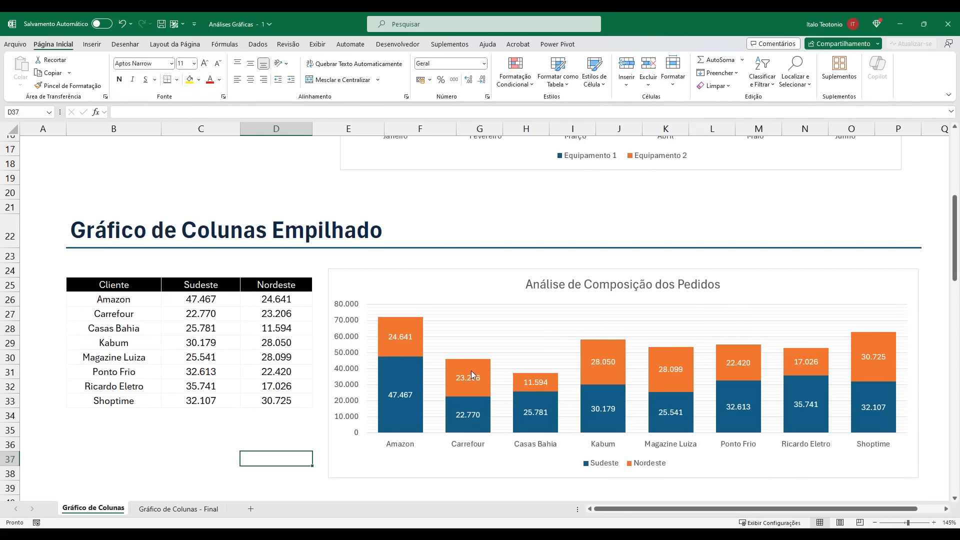
Apply the thin black theme line style to the stacked chart's main horizontal gridlines
{"action": "mouse_move", "coordinate": [447, 377]}
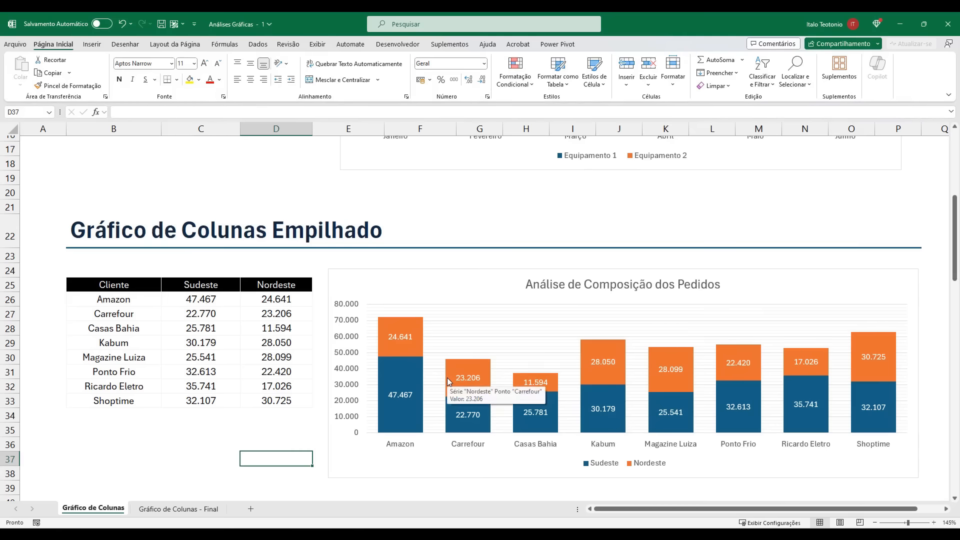
{"action": "left_click", "coordinate": [440, 357]}
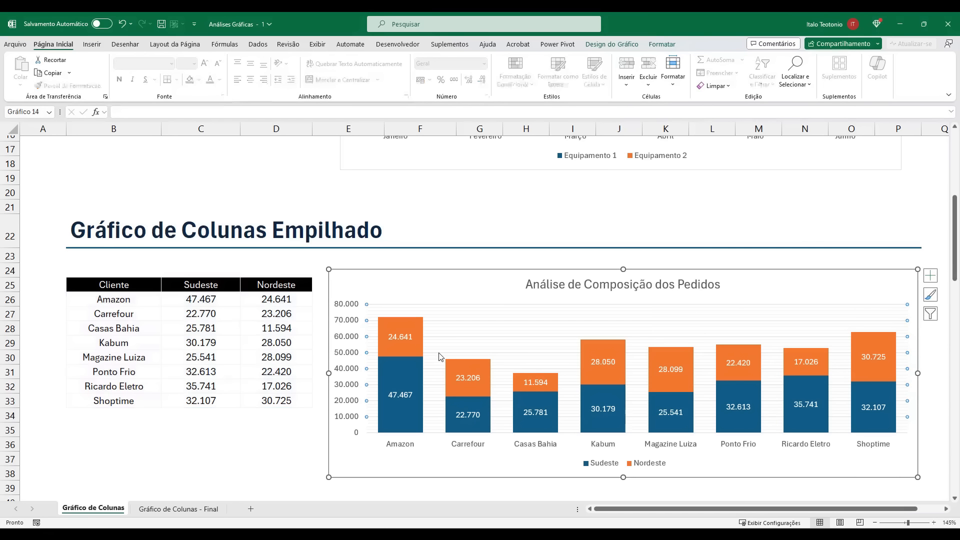
{"action": "left_click", "coordinate": [300, 472]}
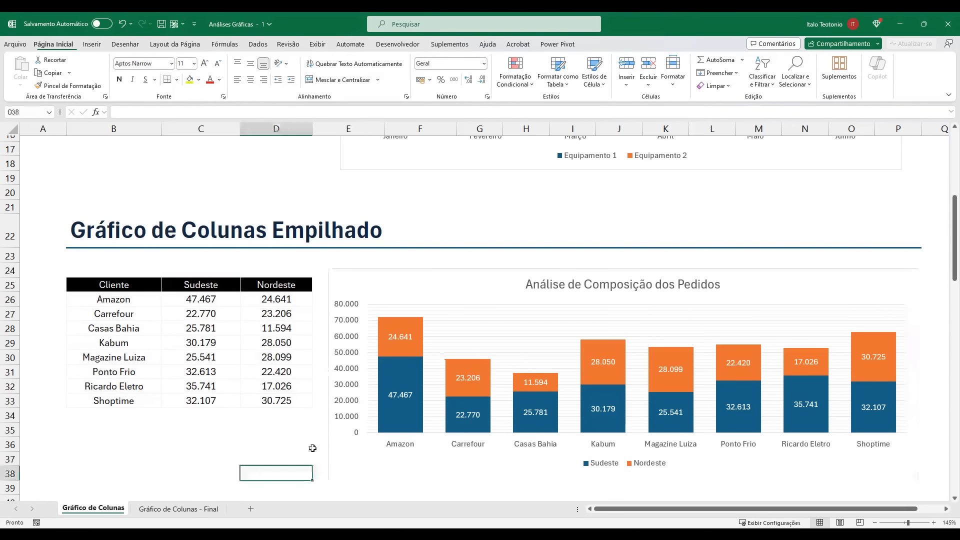
{"action": "left_click", "coordinate": [373, 341]}
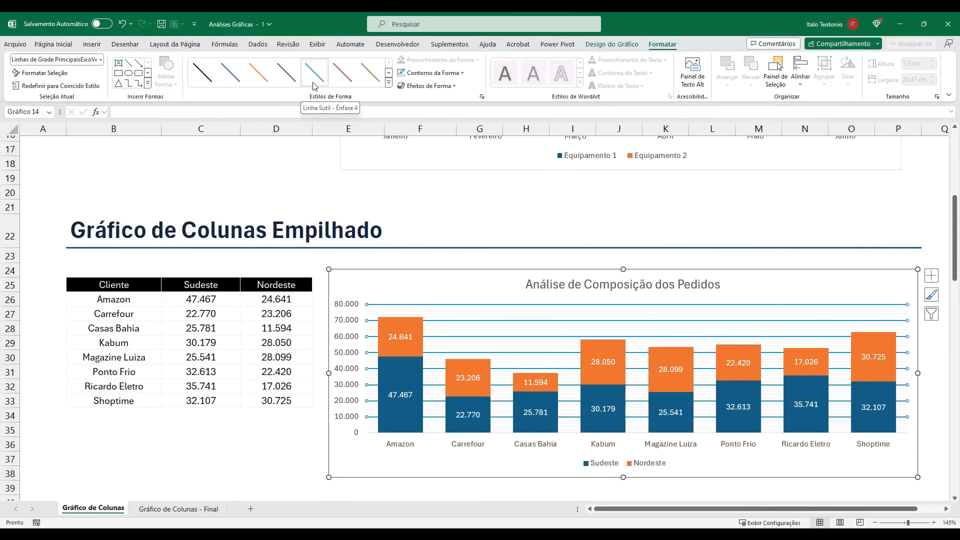
{"action": "left_click", "coordinate": [389, 83]}
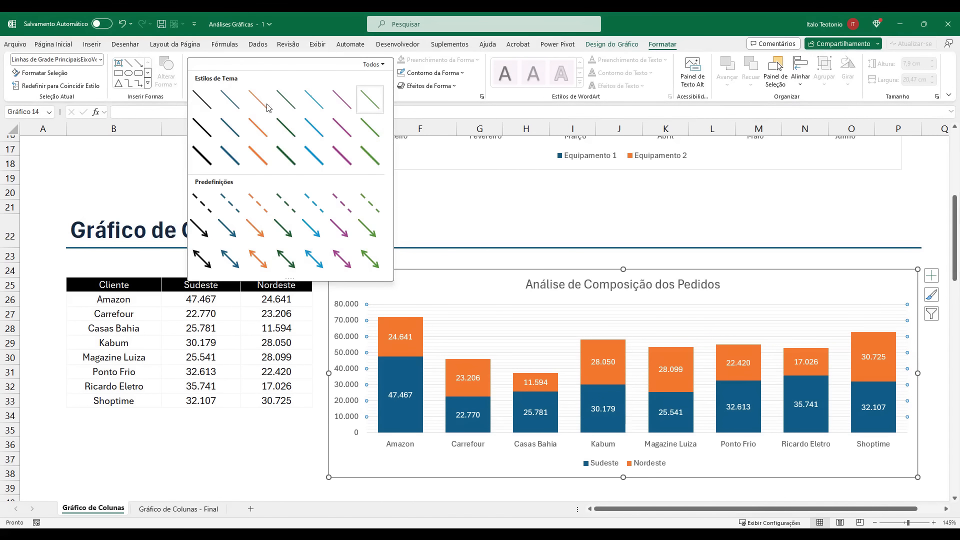
{"action": "left_click", "coordinate": [210, 106]}
{"action": "left_click", "coordinate": [253, 455]}
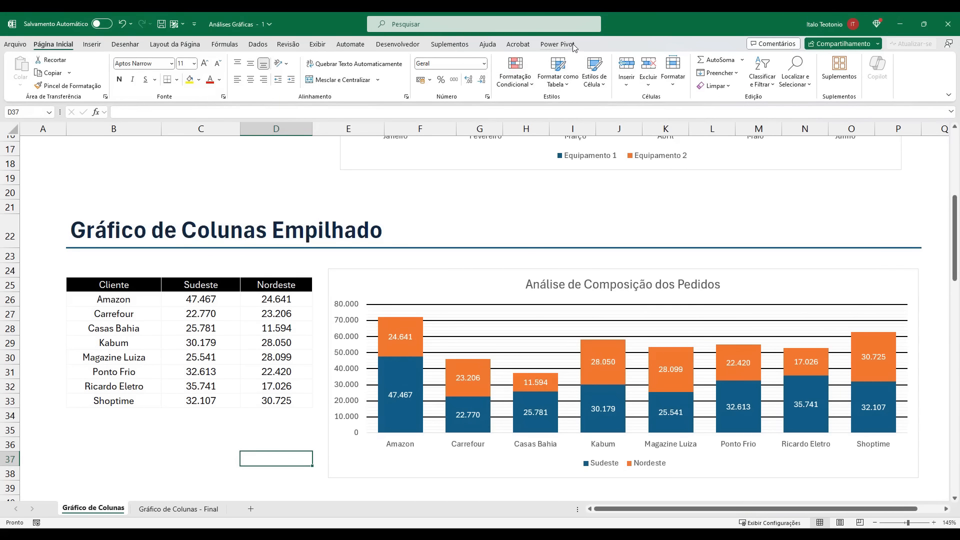
Set the dash type of the chart's main horizontal gridlines to dashed and close the formatting options
{"action": "left_click", "coordinate": [447, 320]}
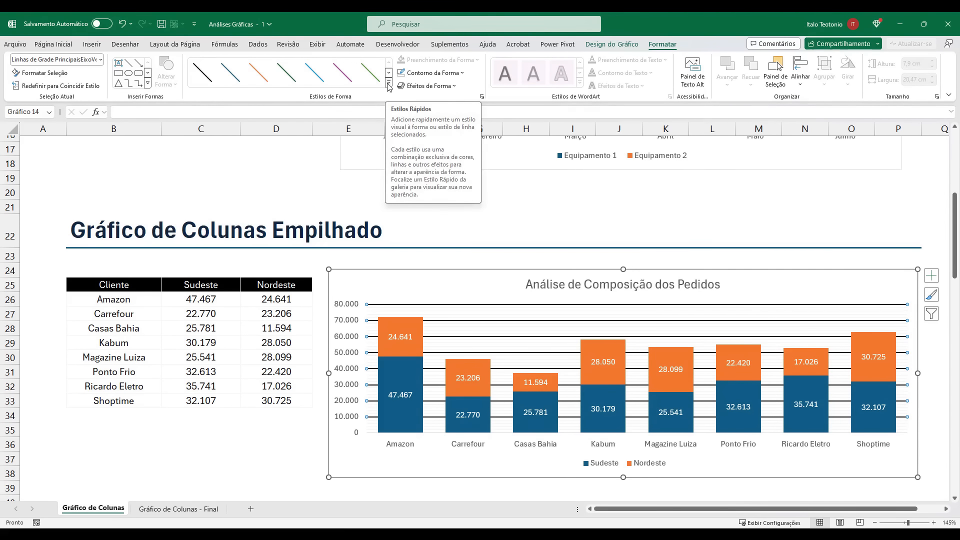
{"action": "left_click", "coordinate": [50, 74]}
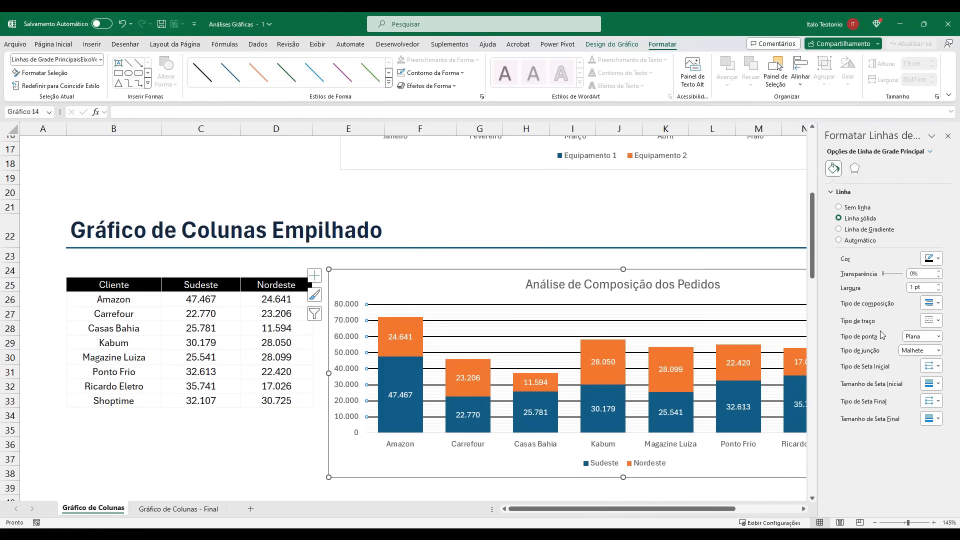
{"action": "left_click", "coordinate": [928, 323]}
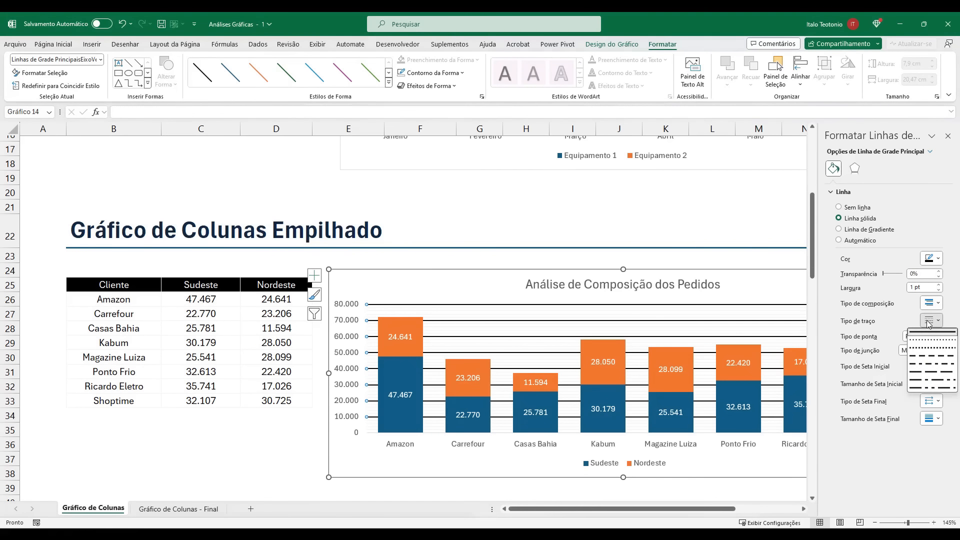
{"action": "left_click", "coordinate": [931, 356]}
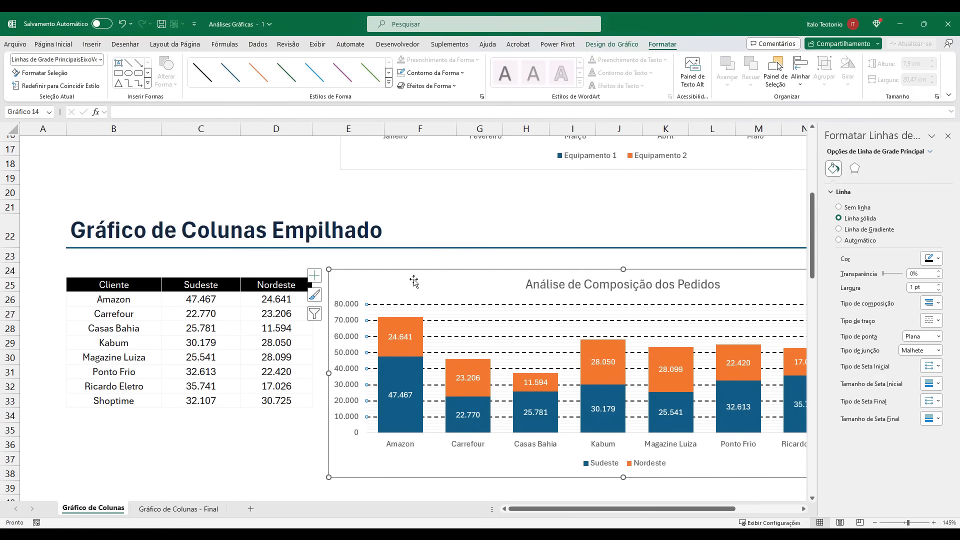
{"action": "left_click", "coordinate": [314, 415]}
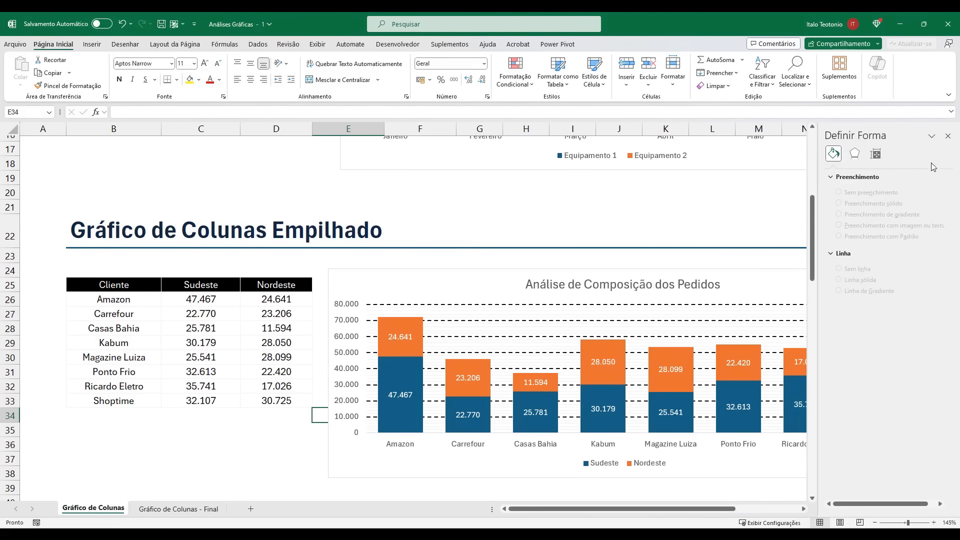
{"action": "left_click", "coordinate": [948, 137]}
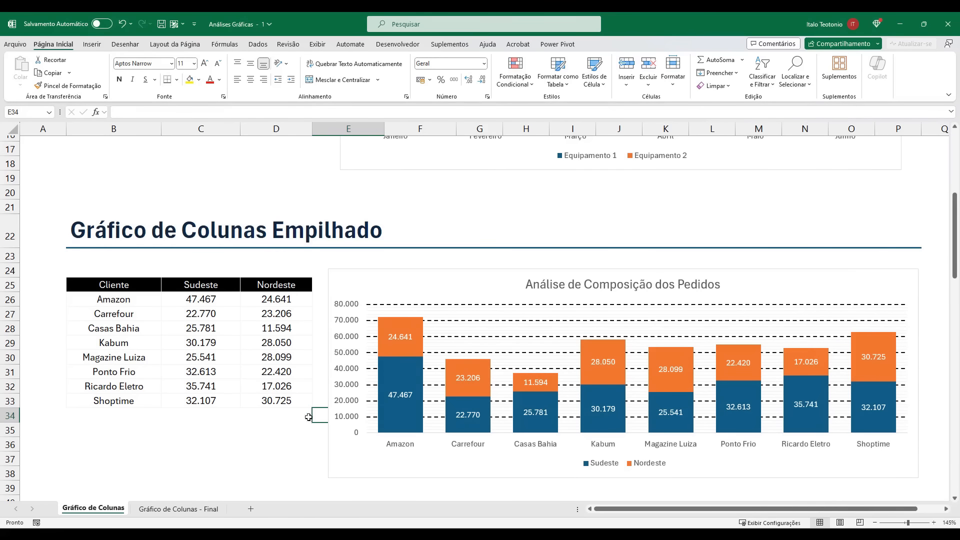
Undo the dashed and black line formatting of the main horizontal gridlines, and deselect the chart
{"action": "left_click", "coordinate": [292, 438]}
{"action": "key", "text": "ctrl+z"}
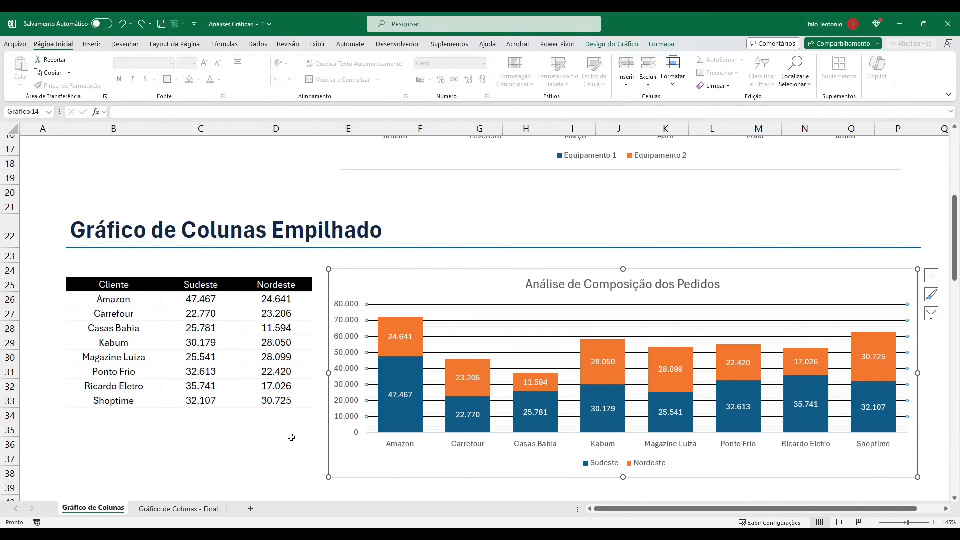
{"action": "key", "text": "ctrl+z"}
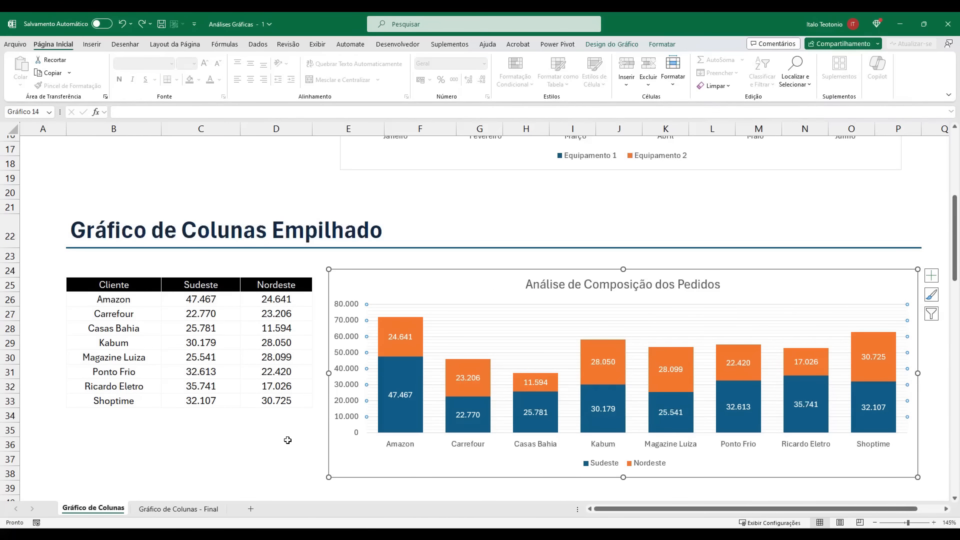
{"action": "left_click", "coordinate": [285, 441]}
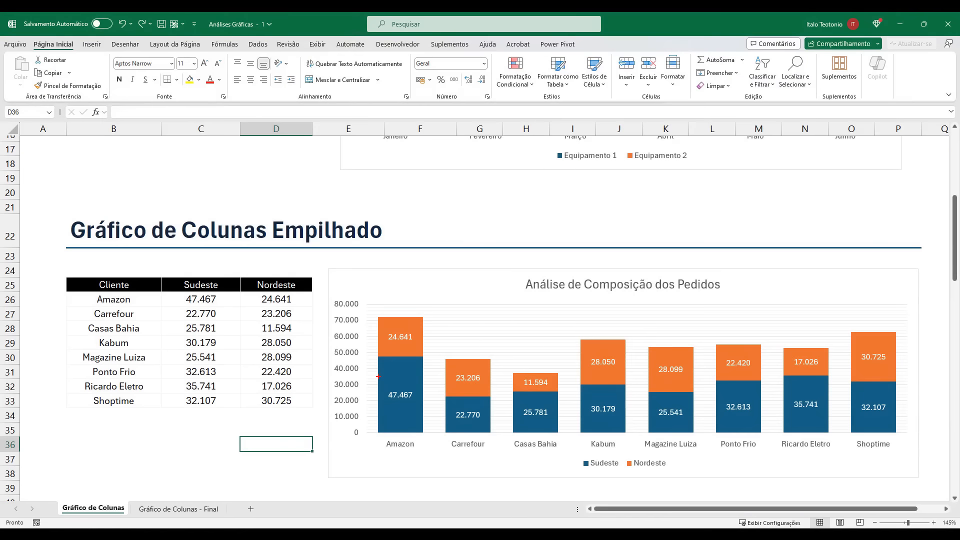
Compare Amazon's Sudeste and Nordeste values in the table with the two segments of its stacked column
{"action": "left_click_drag", "start_coordinate": [375, 390], "coordinate": [344, 419]}
{"action": "left_click_drag", "start_coordinate": [375, 342], "coordinate": [327, 361]}
{"action": "left_click_drag", "start_coordinate": [226, 248], "coordinate": [267, 270]}
{"action": "left_click_drag", "start_coordinate": [72, 292], "coordinate": [314, 309]}
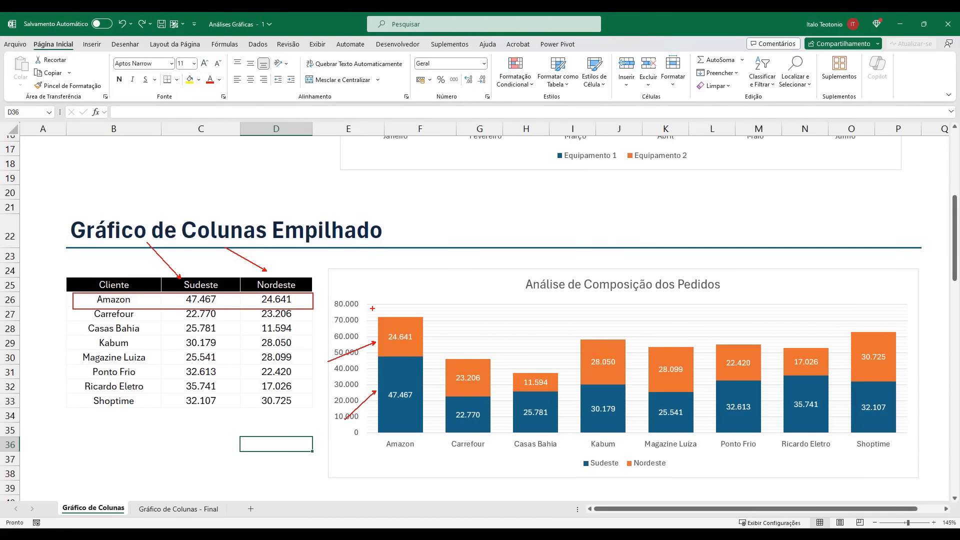
{"action": "left_click_drag", "start_coordinate": [372, 309], "coordinate": [428, 450]}
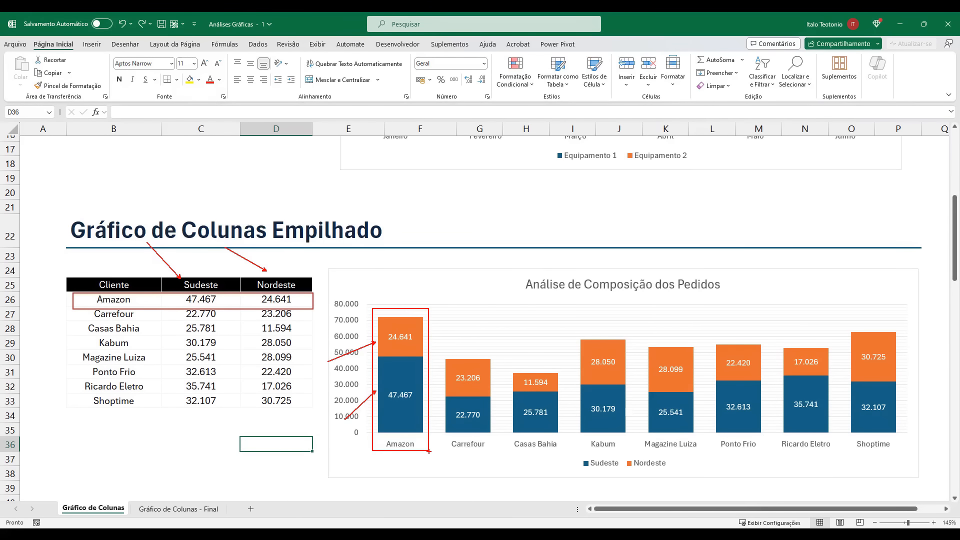
{"action": "key", "text": "Escape"}
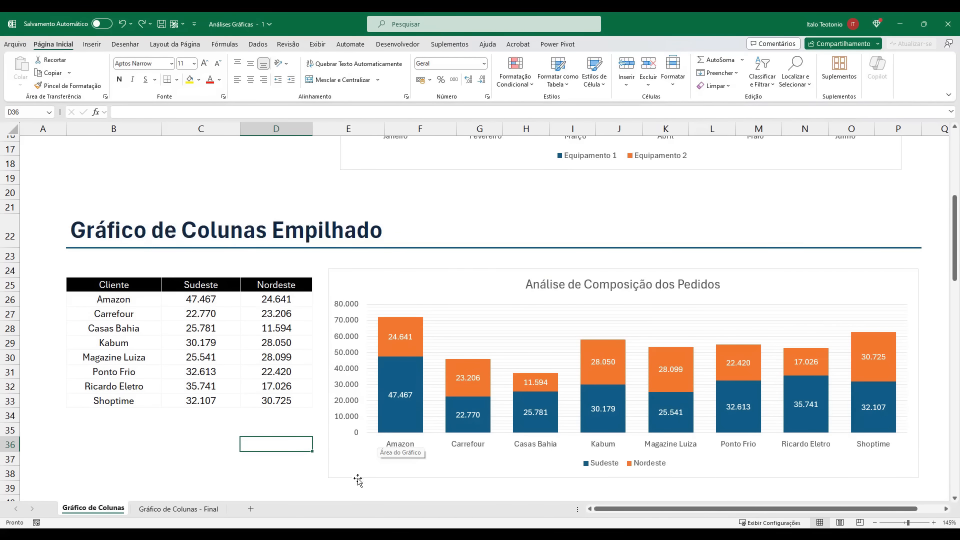
{"action": "key", "text": "ctrl+2"}
{"action": "left_click_drag", "start_coordinate": [378, 417], "coordinate": [345, 432]}
{"action": "left_click_drag", "start_coordinate": [378, 339], "coordinate": [336, 349]}
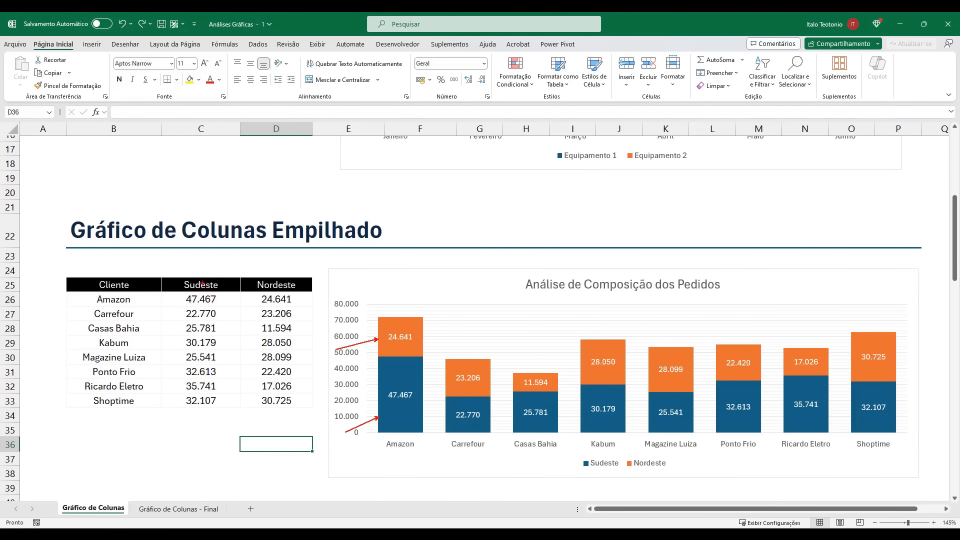
{"action": "left_click_drag", "start_coordinate": [210, 277], "coordinate": [183, 247]}
{"action": "left_click_drag", "start_coordinate": [265, 275], "coordinate": [232, 238]}
{"action": "key", "text": "Escape"}
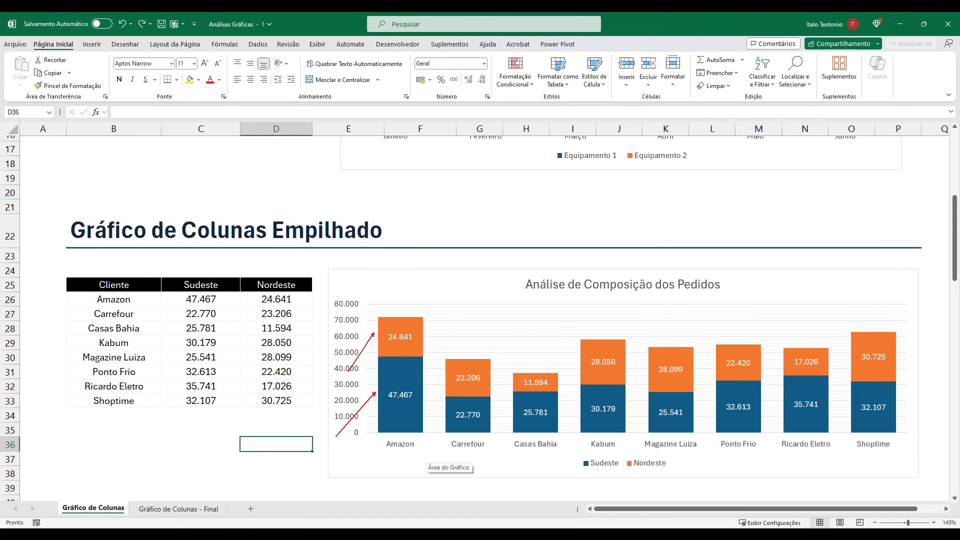
Compare the clients' stacked columns across the chart and examine how Sudeste and Nordeste make up Amazon's total
{"action": "left_click_drag", "start_coordinate": [408, 318], "coordinate": [893, 317]}
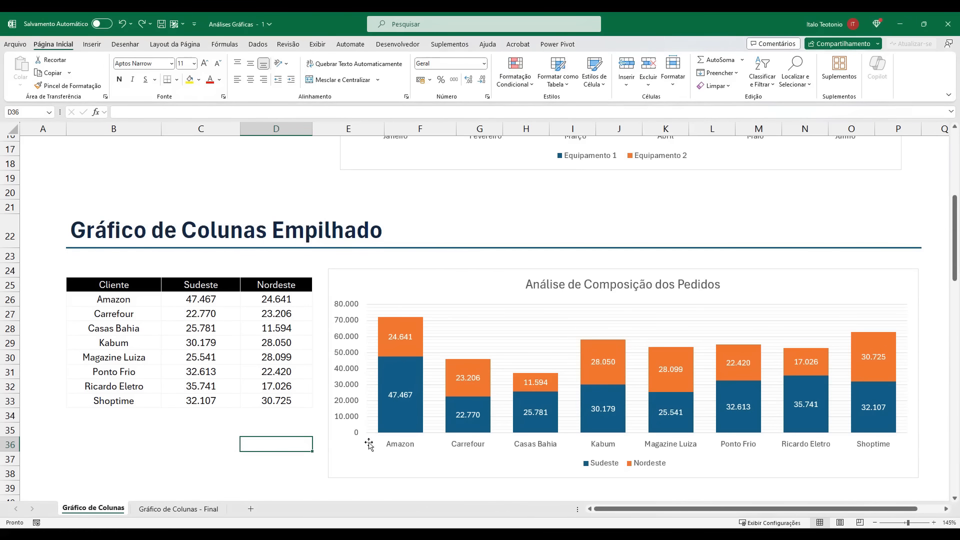
{"action": "left_click_drag", "start_coordinate": [391, 457], "coordinate": [376, 478]}
{"action": "left_click_drag", "start_coordinate": [472, 455], "coordinate": [471, 489]}
{"action": "left_click_drag", "start_coordinate": [532, 456], "coordinate": [557, 497]}
{"action": "left_click_drag", "start_coordinate": [368, 299], "coordinate": [441, 456]}
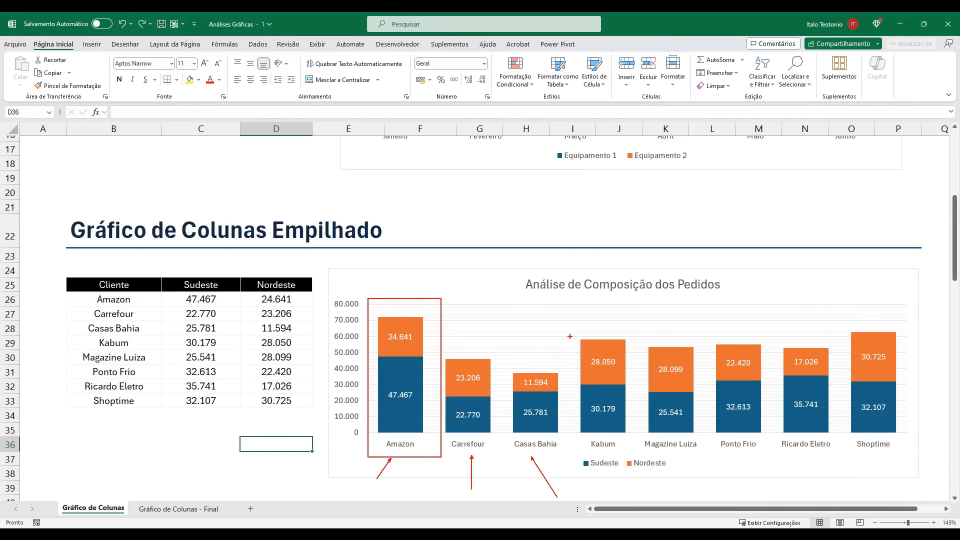
{"action": "key", "text": "Escape"}
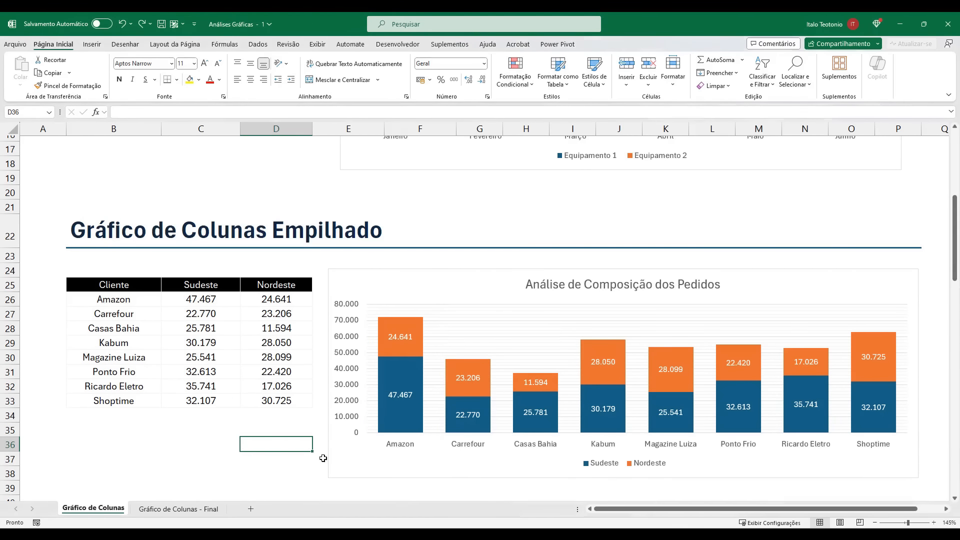
{"action": "key", "text": "ctrl+2"}
{"action": "left_click_drag", "start_coordinate": [372, 416], "coordinate": [324, 438]}
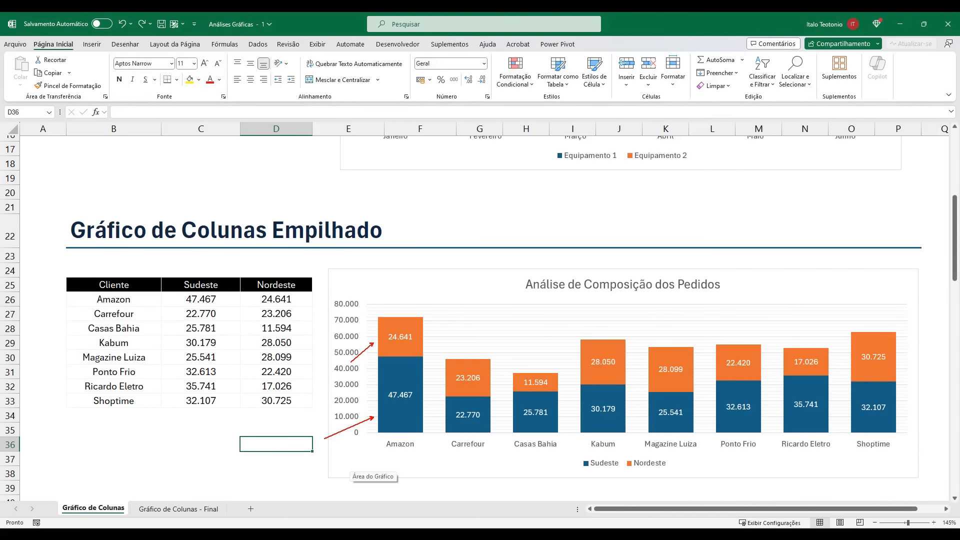
{"action": "left_click_drag", "start_coordinate": [373, 300], "coordinate": [433, 460]}
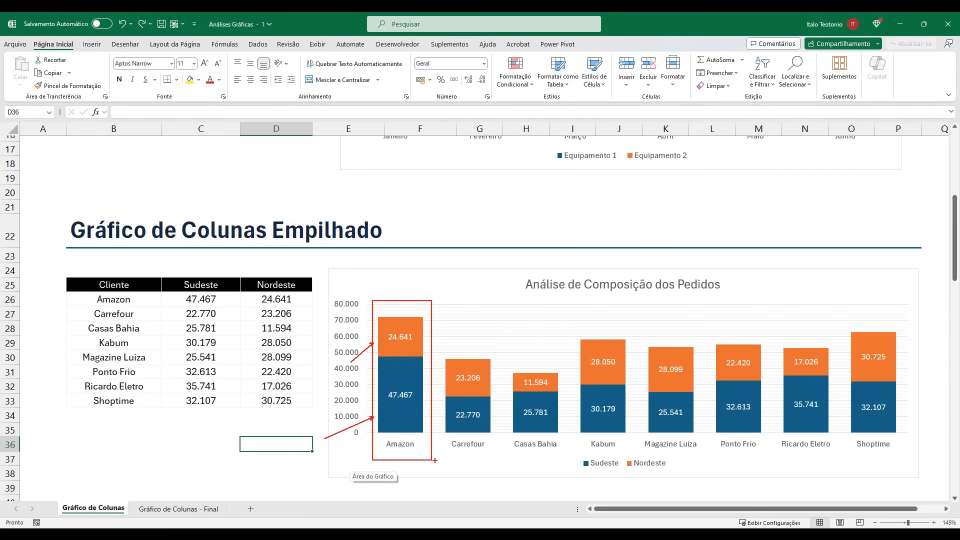
{"action": "key", "text": "Escape"}
Insert a 100% stacked column chart from the Cliente, Sudeste and Nordeste table in B44:D52
{"action": "scroll", "coordinate": [274, 424], "scroll_direction": "down", "scroll_amount": 5}
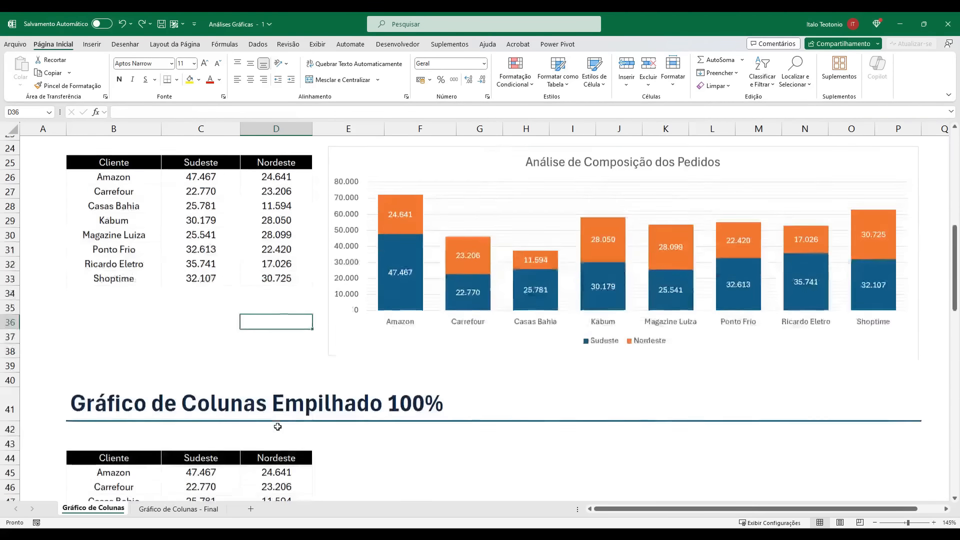
{"action": "scroll", "coordinate": [278, 426], "scroll_direction": "up", "scroll_amount": 3}
{"action": "scroll", "coordinate": [270, 354], "scroll_direction": "up", "scroll_amount": 1}
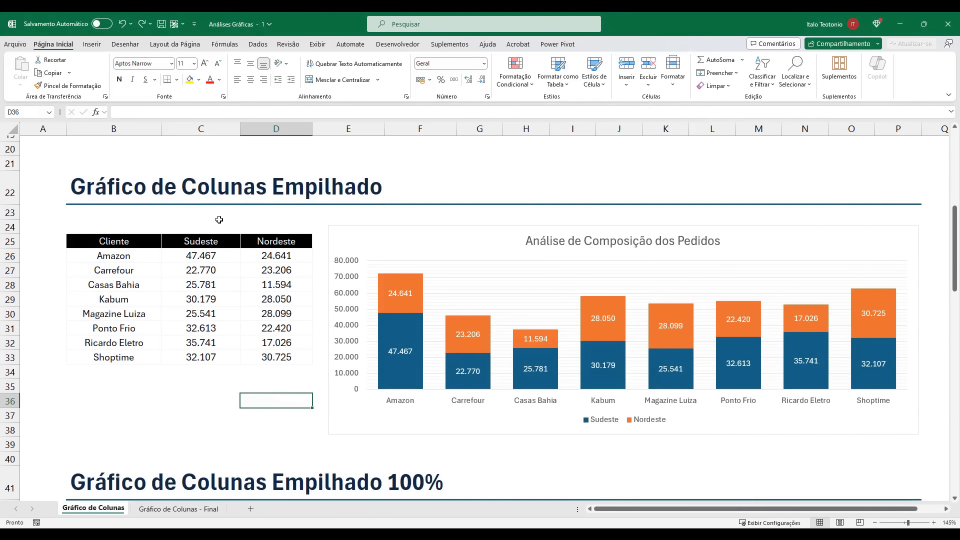
{"action": "scroll", "coordinate": [236, 295], "scroll_direction": "down", "scroll_amount": 5}
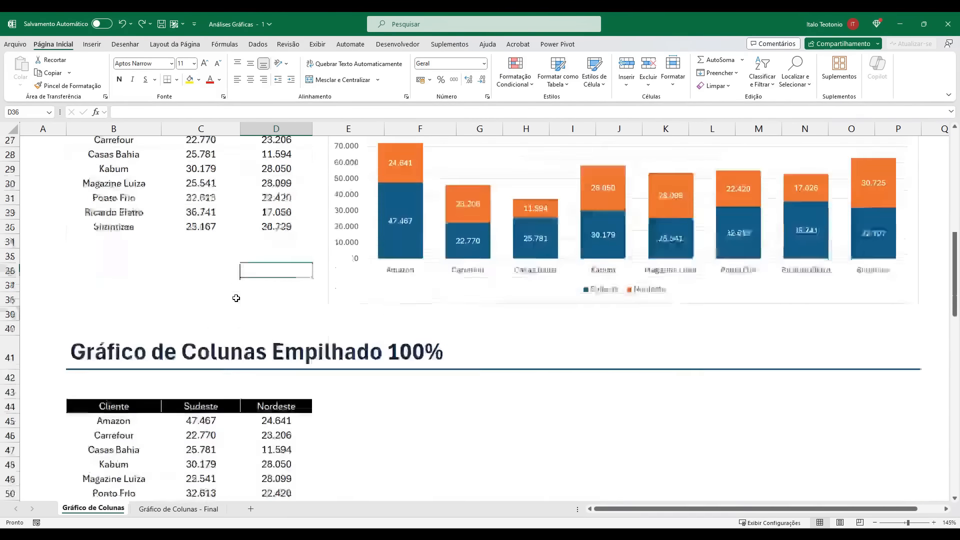
{"action": "scroll", "coordinate": [236, 298], "scroll_direction": "down", "scroll_amount": 1}
{"action": "left_click_drag", "start_coordinate": [148, 279], "coordinate": [273, 388]}
{"action": "left_click", "coordinate": [92, 44]}
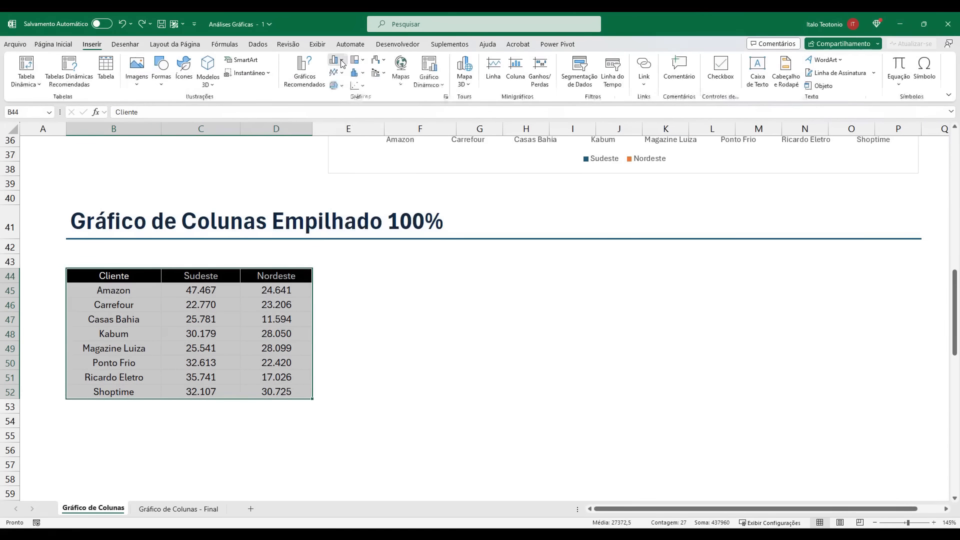
{"action": "left_click", "coordinate": [334, 59]}
{"action": "left_click", "coordinate": [398, 94]}
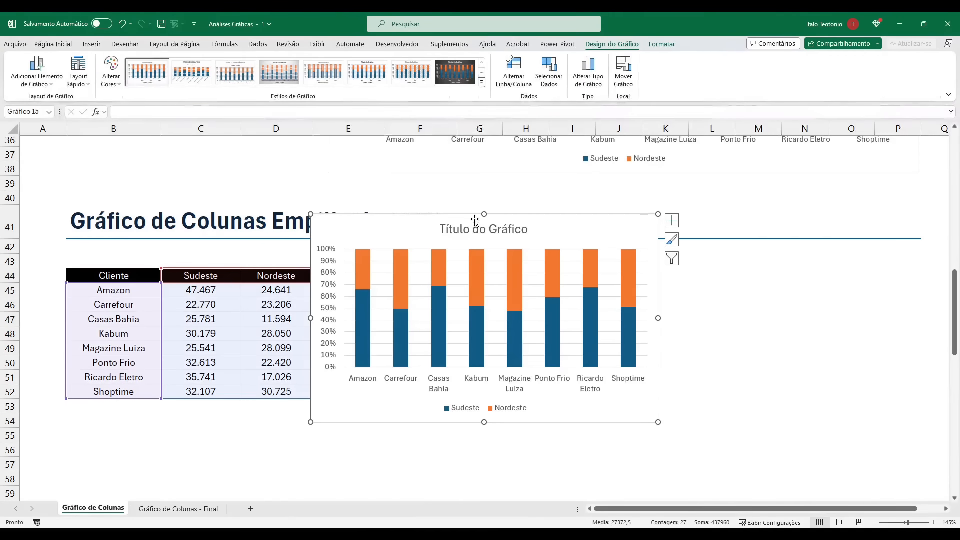
Move the new chart beside its table, just below the section heading, and widen it to the end of the heading line
{"action": "left_click_drag", "start_coordinate": [500, 254], "coordinate": [507, 261]}
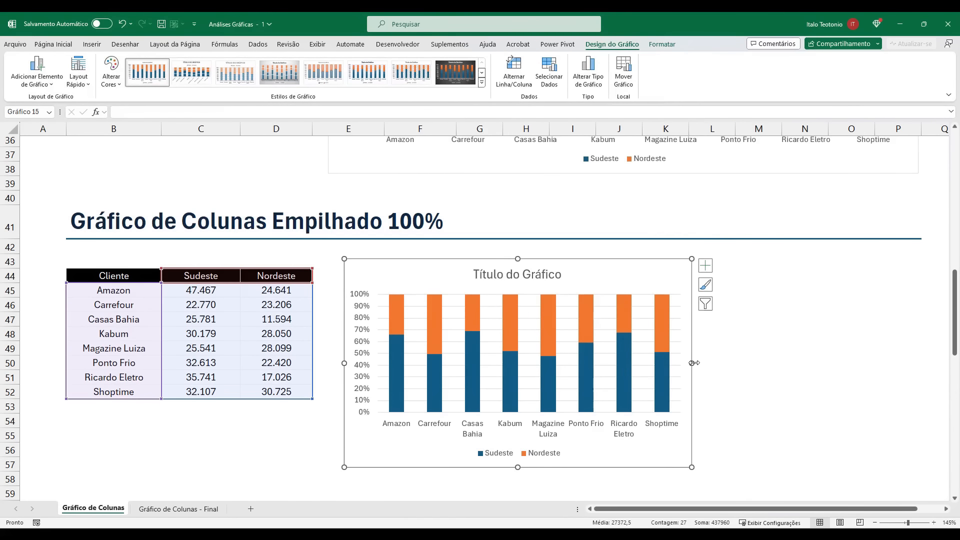
{"action": "left_click_drag", "start_coordinate": [692, 364], "coordinate": [923, 358]}
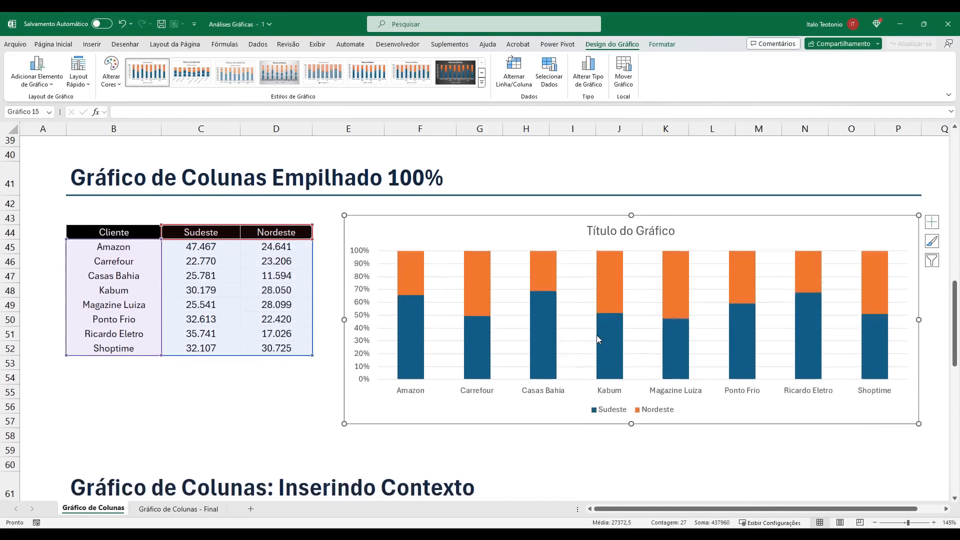
{"action": "scroll", "coordinate": [596, 335], "scroll_direction": "down", "scroll_amount": 1}
Set the gap width of the 100% stacked chart's columns to 50%
{"action": "left_click", "coordinate": [479, 435]}
{"action": "right_click", "coordinate": [411, 329]}
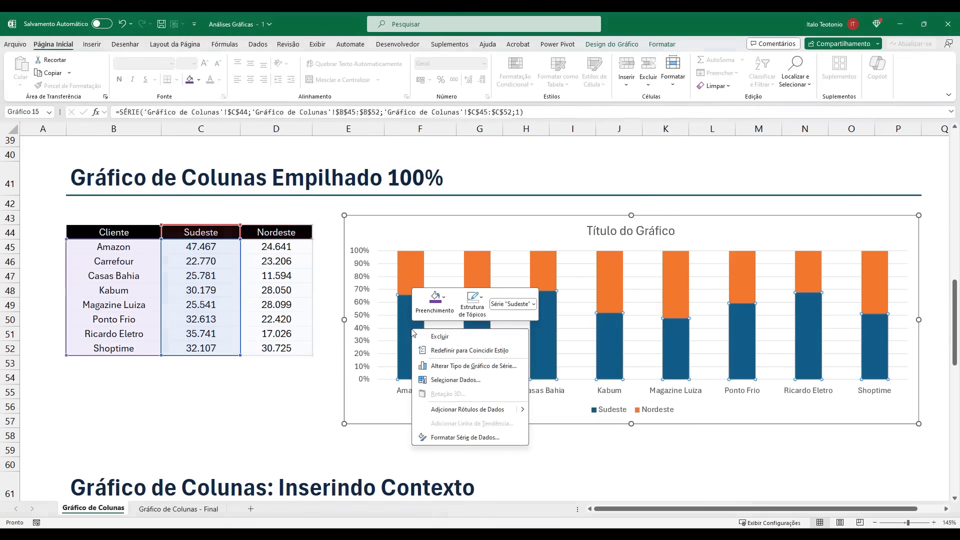
{"action": "left_click", "coordinate": [465, 437]}
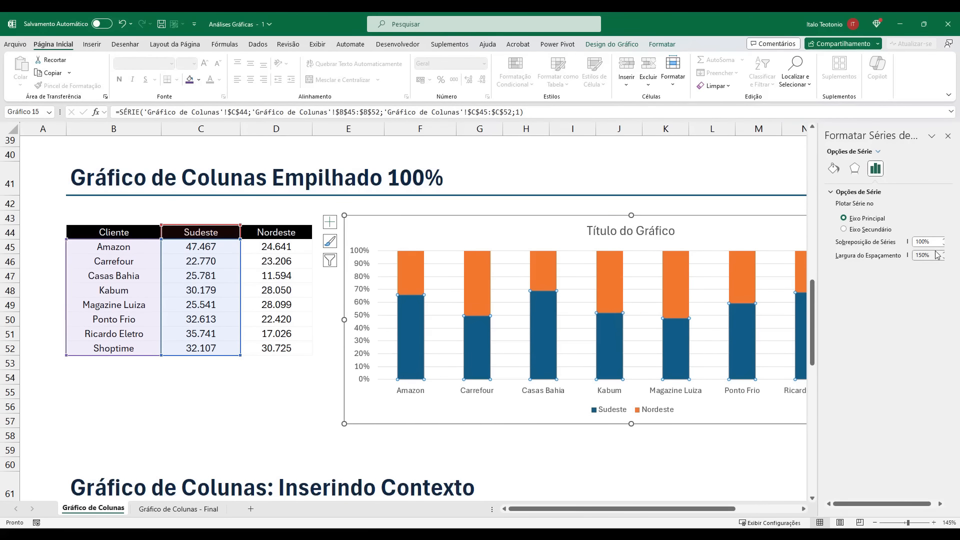
{"action": "left_click", "coordinate": [887, 256]}
{"action": "type", "text": "50"}
{"action": "key", "text": "Return"}
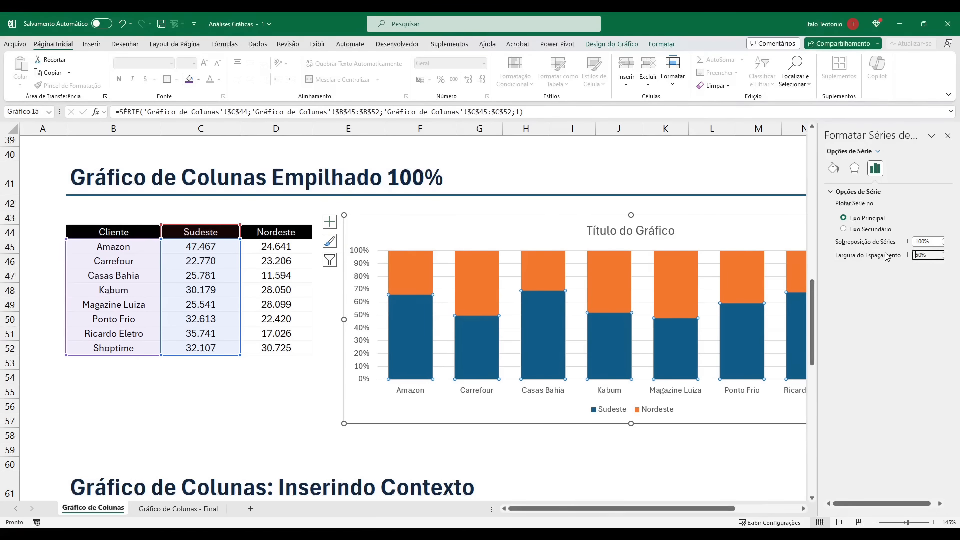
Add data labels to the Sudeste and Nordeste series of the 100% stacked chart
{"action": "right_click", "coordinate": [411, 336]}
{"action": "left_click", "coordinate": [450, 414]}
{"action": "right_click", "coordinate": [415, 273]}
{"action": "left_click", "coordinate": [471, 353]}
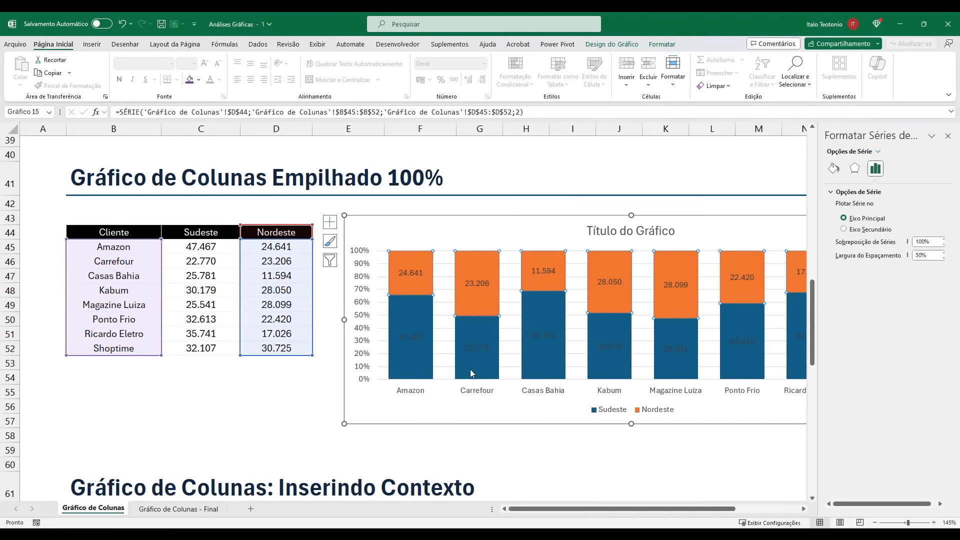
Color the data labels of both series white, close the formatting options and deselect the chart
{"action": "left_click", "coordinate": [477, 283]}
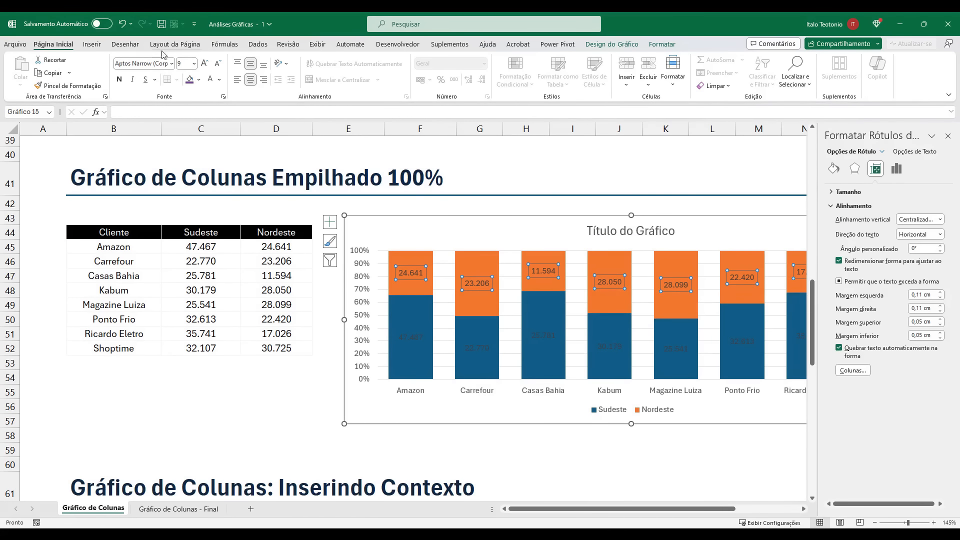
{"action": "left_click", "coordinate": [479, 348]}
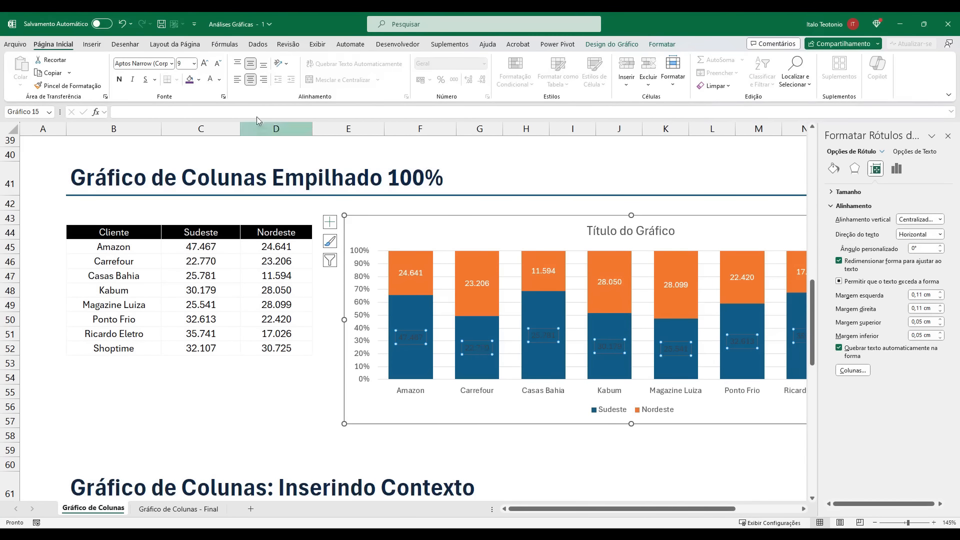
{"action": "left_click", "coordinate": [948, 136]}
{"action": "left_click", "coordinate": [317, 385]}
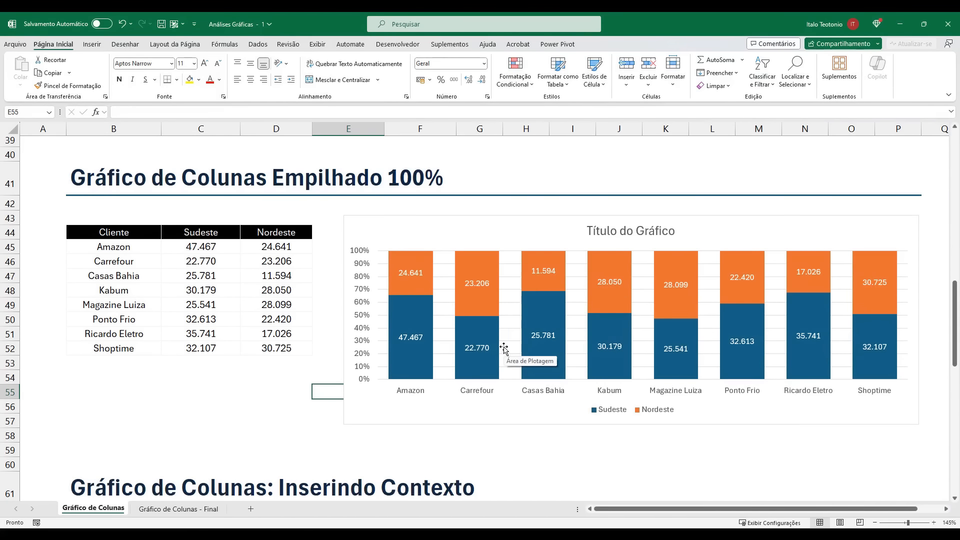
Examine the heights of the Amazon, Carrefour and Casas Bahia columns and compare Amazon's column with the one in the regular stacked chart
{"action": "left_click_drag", "start_coordinate": [376, 236], "coordinate": [437, 413]}
{"action": "left_click_drag", "start_coordinate": [452, 237], "coordinate": [509, 412]}
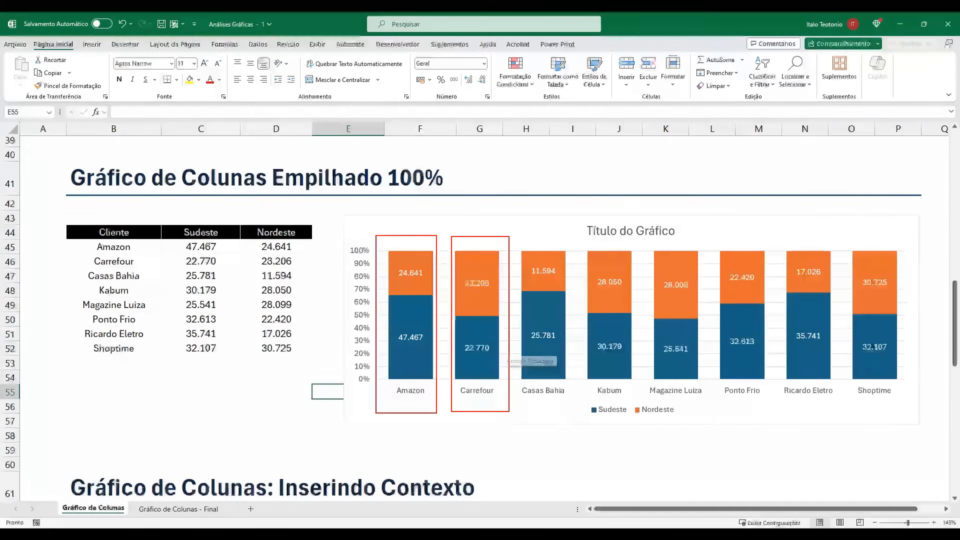
{"action": "left_click_drag", "start_coordinate": [518, 235], "coordinate": [581, 419]}
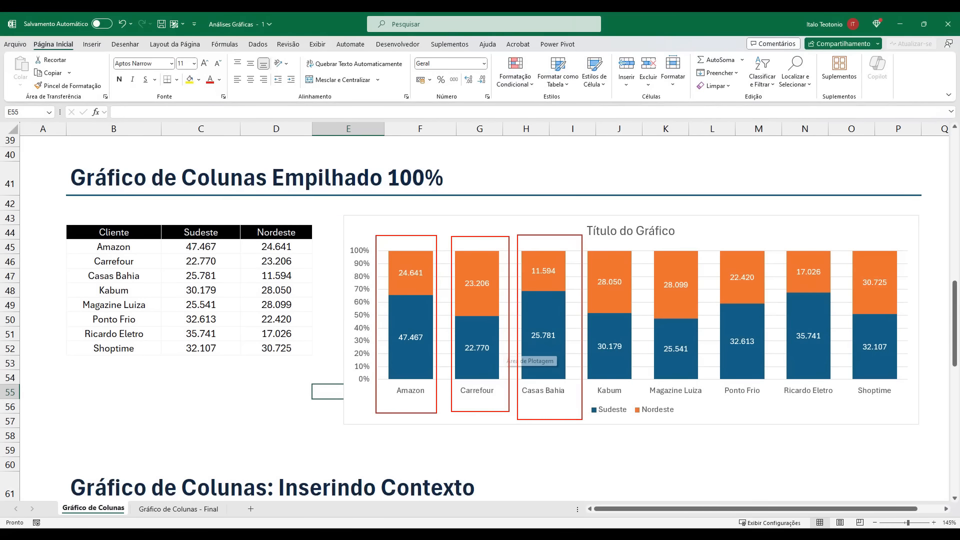
{"action": "key", "text": "Escape"}
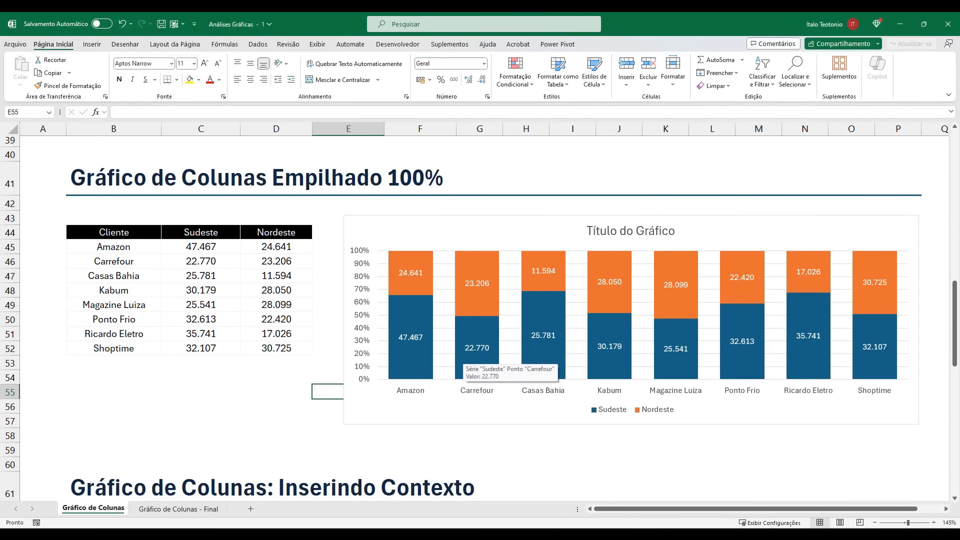
{"action": "left_click_drag", "start_coordinate": [373, 230], "coordinate": [450, 415]}
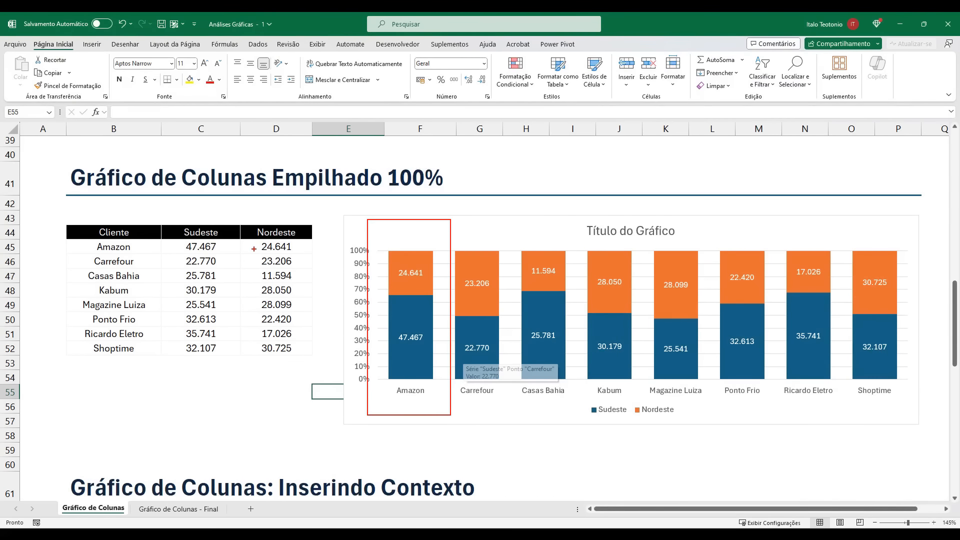
{"action": "scroll", "coordinate": [413, 313], "scroll_direction": "up", "scroll_amount": 6}
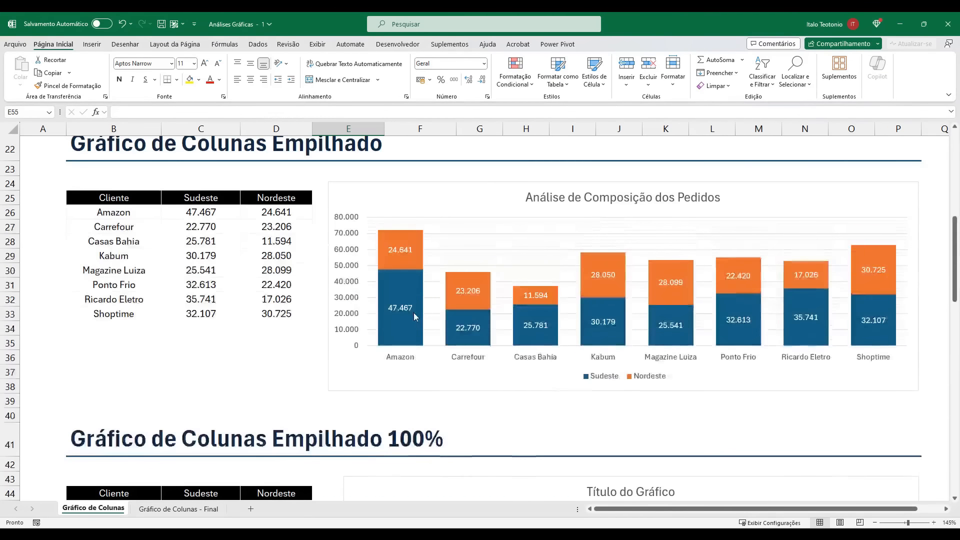
{"action": "scroll", "coordinate": [413, 313], "scroll_direction": "down", "scroll_amount": 5}
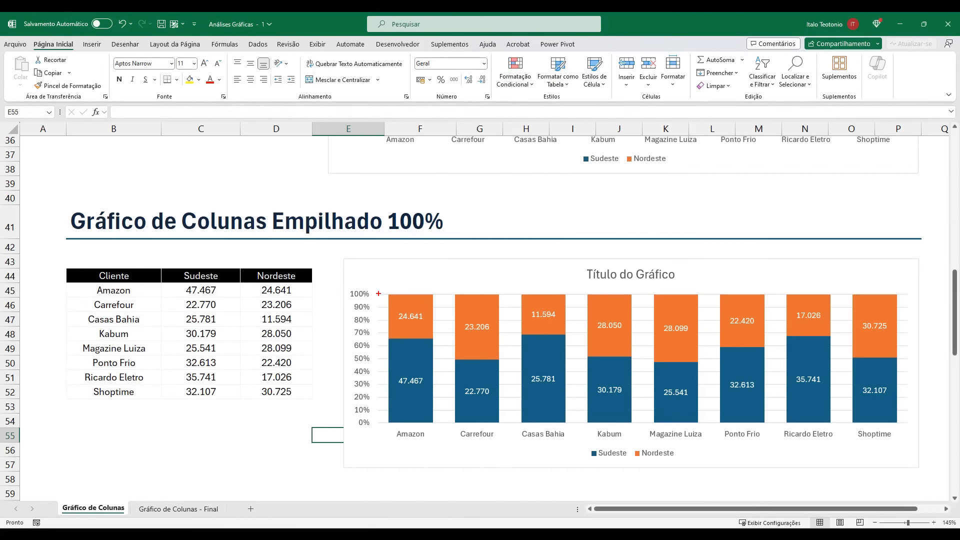
Compare the proportion of Sudeste orders in Amazon's column with that in Ricardo Eletro's column
{"action": "left_click_drag", "start_coordinate": [375, 275], "coordinate": [447, 454]}
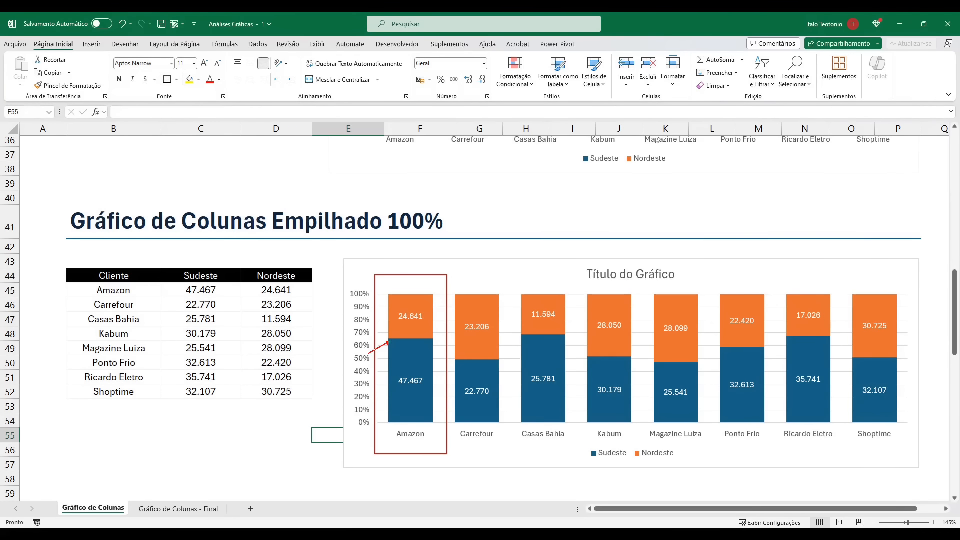
{"action": "left_click_drag", "start_coordinate": [369, 353], "coordinate": [364, 360]}
{"action": "left_click_drag", "start_coordinate": [771, 286], "coordinate": [842, 450]}
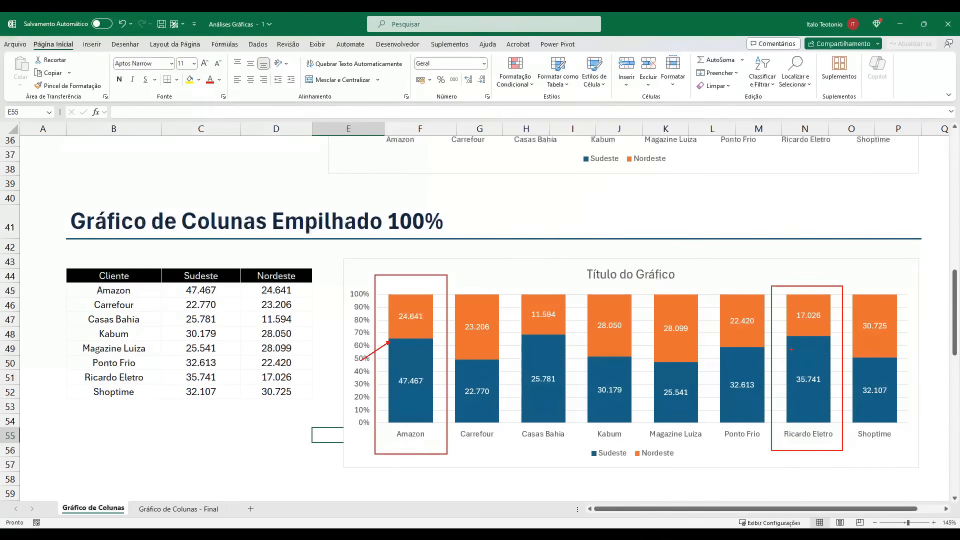
{"action": "left_click_drag", "start_coordinate": [801, 388], "coordinate": [771, 425]}
{"action": "left_click_drag", "start_coordinate": [410, 236], "coordinate": [460, 269]}
{"action": "key", "text": "Escape"}
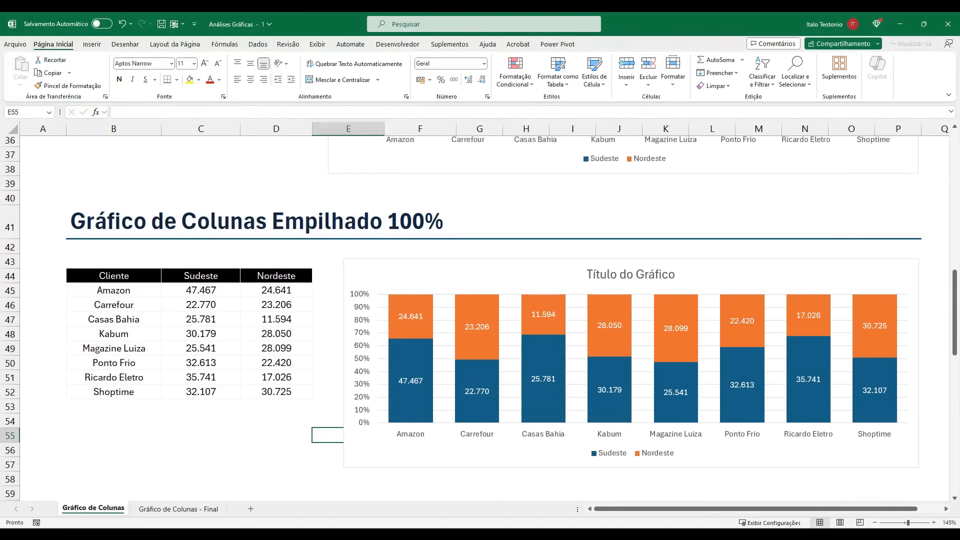
Examine the Sudeste and Nordeste data labels on the Amazon and Carrefour columns against the percentage axis
{"action": "mouse_move", "coordinate": [395, 340]}
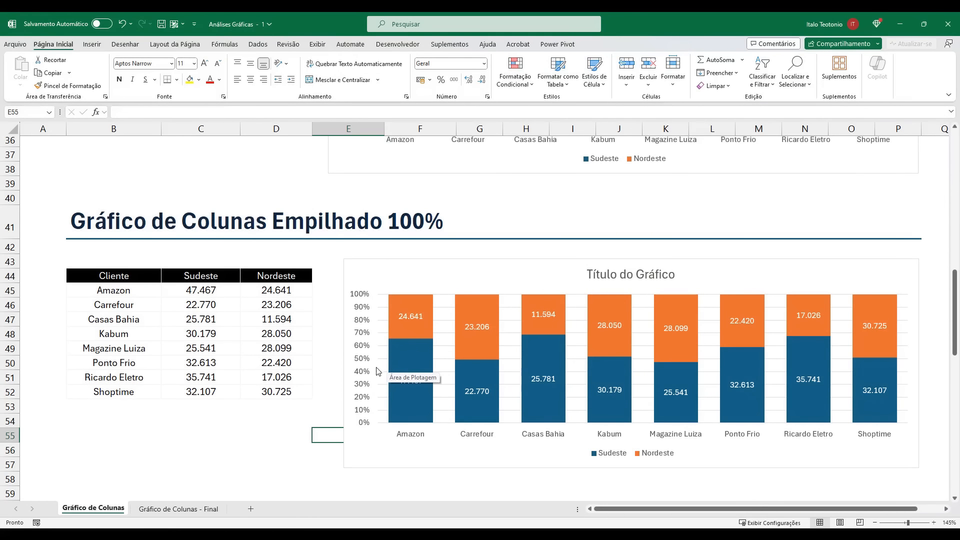
{"action": "left_click_drag", "start_coordinate": [399, 323], "coordinate": [372, 345]}
{"action": "left_click_drag", "start_coordinate": [403, 394], "coordinate": [378, 434]}
{"action": "left_click_drag", "start_coordinate": [472, 398], "coordinate": [519, 448]}
{"action": "left_click_drag", "start_coordinate": [472, 337], "coordinate": [517, 388]}
{"action": "key", "text": "Escape"}
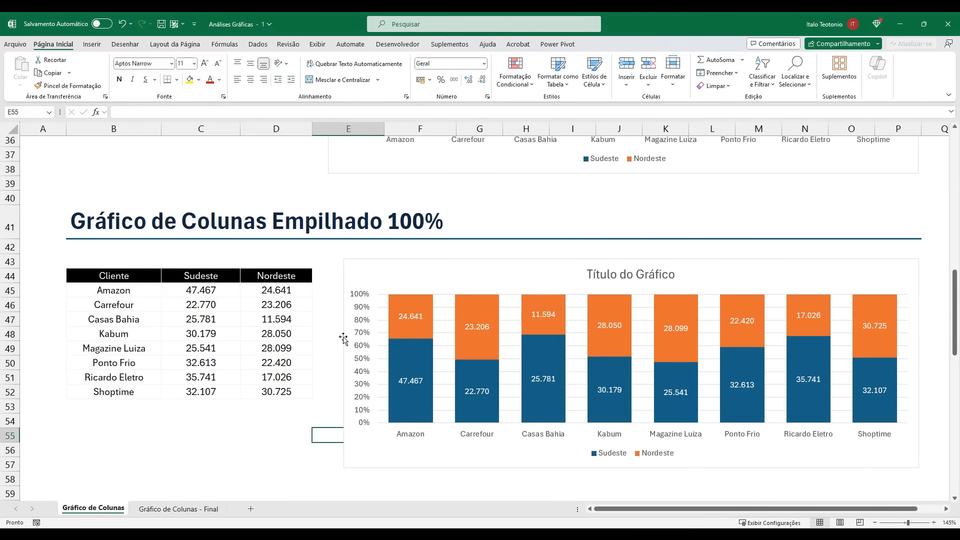
Narrow the 100% stacked chart from its table-facing side so that columns E and F beside the table are free
{"action": "left_click", "coordinate": [344, 340]}
{"action": "left_click_drag", "start_coordinate": [344, 362], "coordinate": [452, 373]}
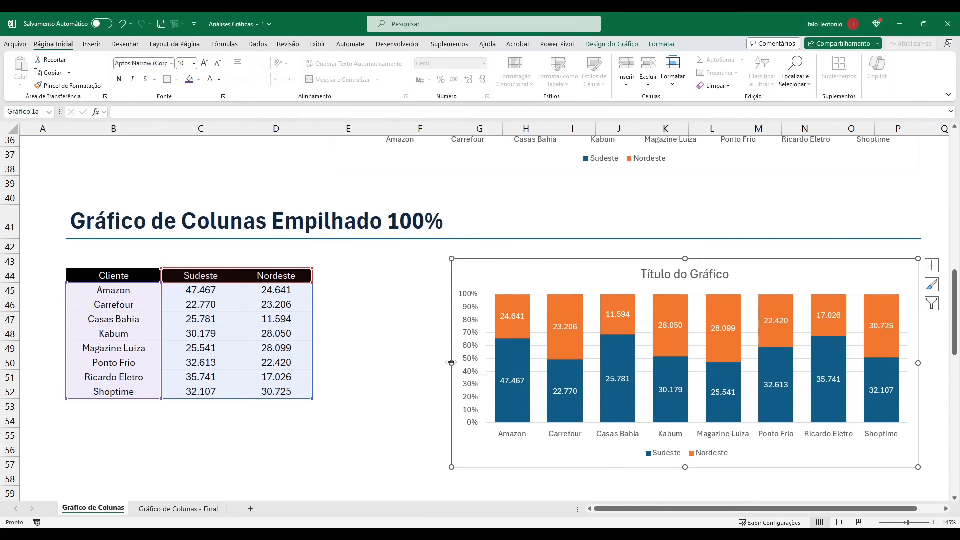
{"action": "left_click_drag", "start_coordinate": [452, 363], "coordinate": [477, 368]}
Copy the Sudeste and Nordeste columns with their headers, C44:D52, and paste them at E44
{"action": "left_click_drag", "start_coordinate": [227, 276], "coordinate": [280, 392]}
{"action": "key", "text": "ctrl+c"}
{"action": "left_click", "coordinate": [330, 275]}
{"action": "key", "text": "ctrl+v"}
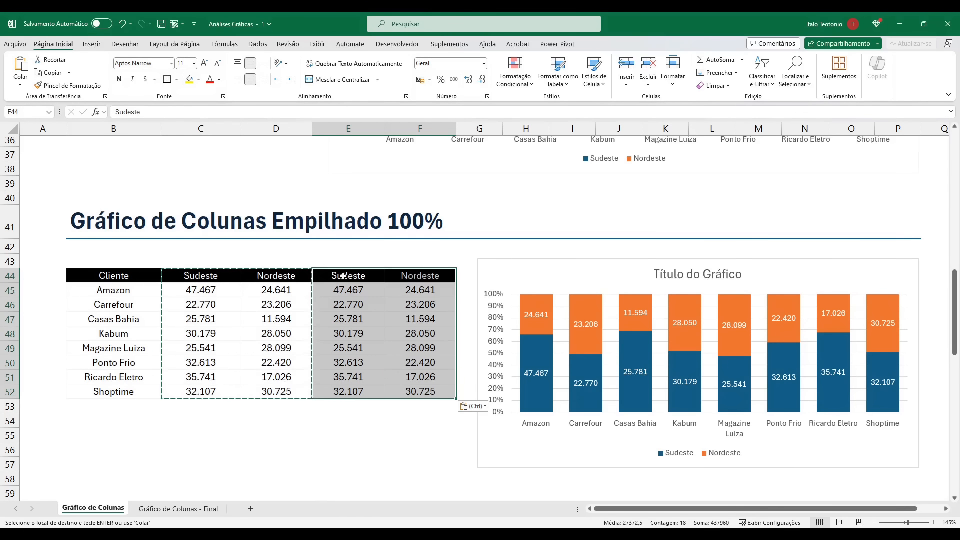
Rename the copied headers in E44 and F44 as Sudeste % and Nordeste %
{"action": "double_click", "coordinate": [360, 275]}
{"action": "type", "text": "%"}
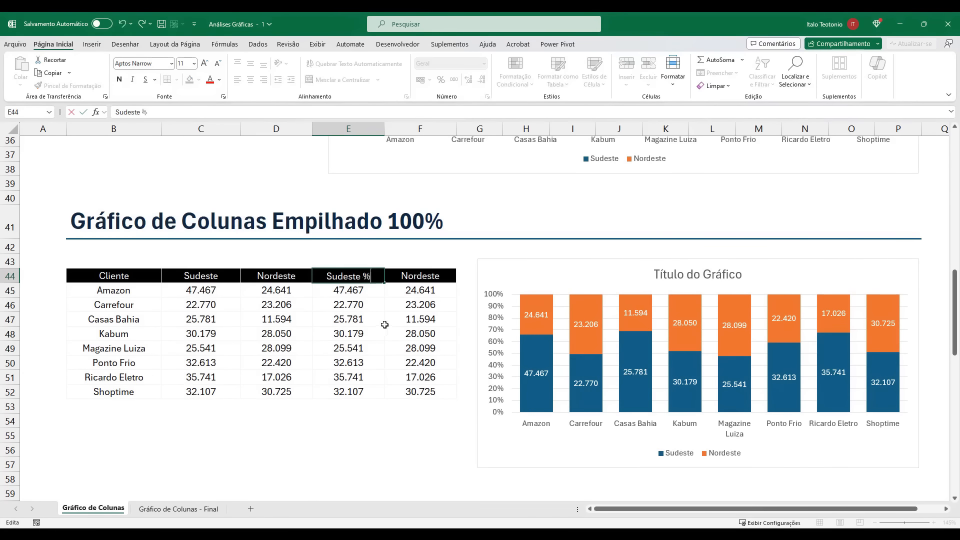
{"action": "double_click", "coordinate": [443, 277]}
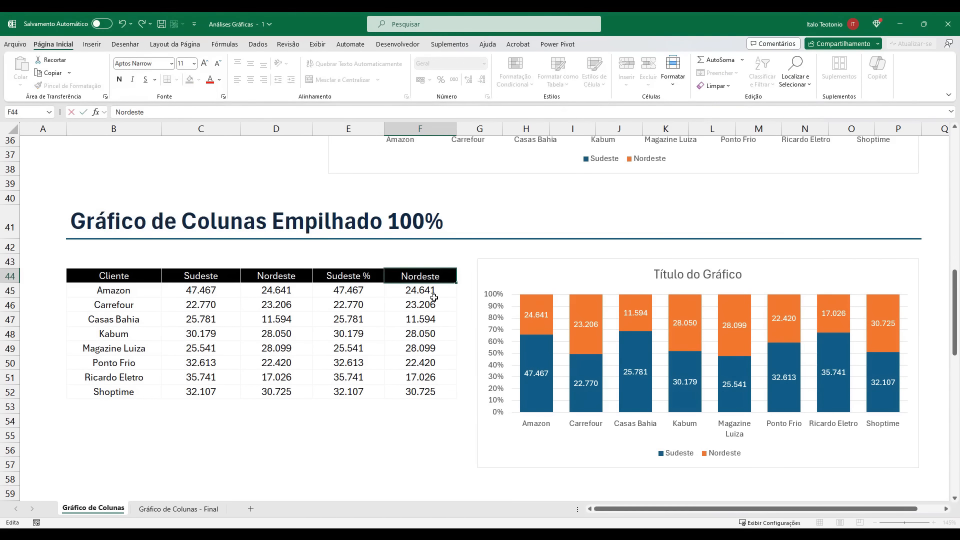
{"action": "type", "text": "%"}
{"action": "left_click", "coordinate": [381, 420]}
Clear the copied values in E45:F52 and format those cells as percentages
{"action": "left_click_drag", "start_coordinate": [350, 290], "coordinate": [415, 392]}
{"action": "key", "text": "Delete"}
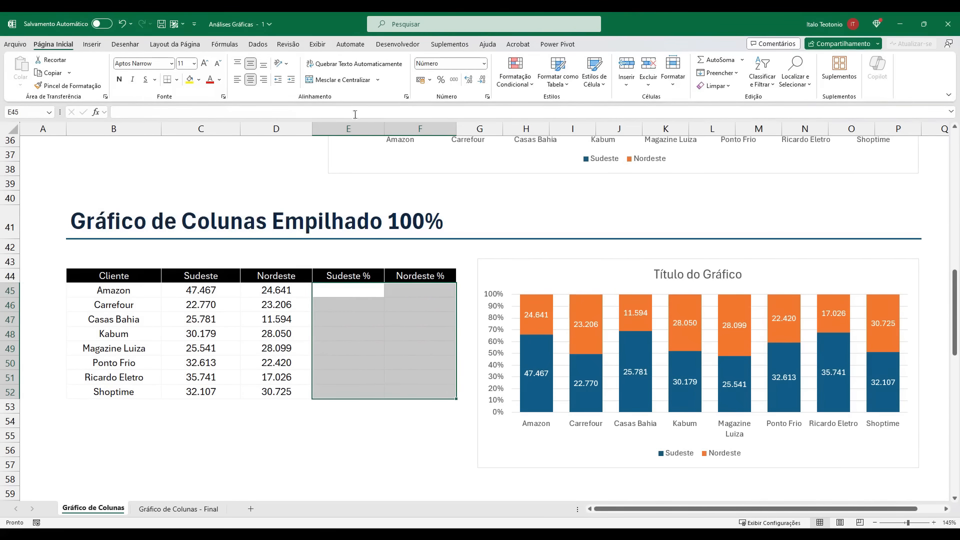
{"action": "left_click", "coordinate": [441, 80]}
{"action": "left_click", "coordinate": [369, 331]}
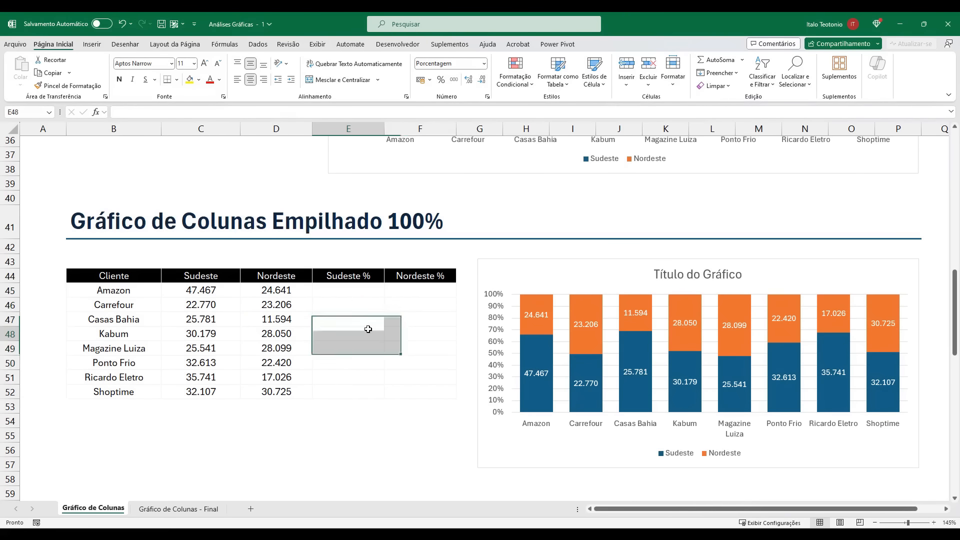
Calculate Amazon's Sudeste share in E45 with the formula =C45/SOMA(C45:D45)
{"action": "left_click", "coordinate": [346, 288]}
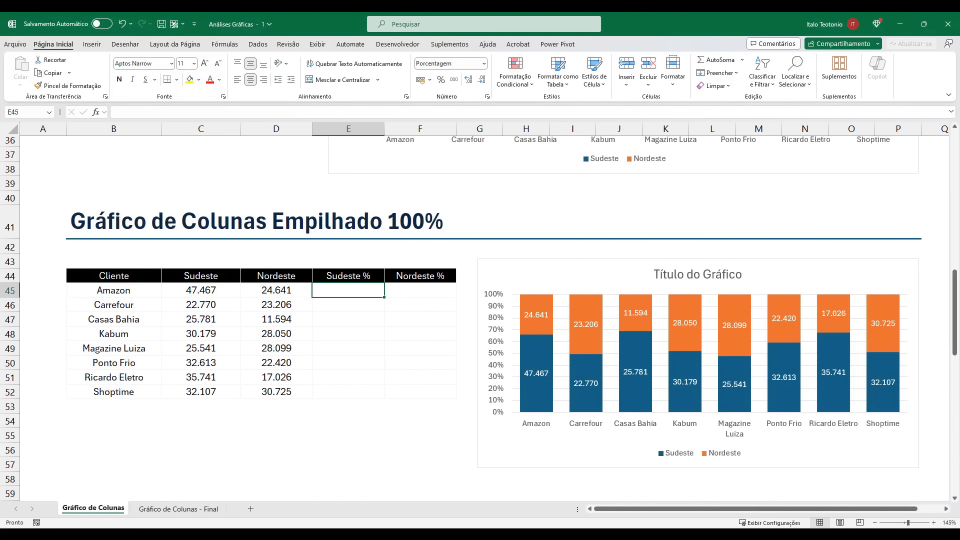
{"action": "left_click_drag", "start_coordinate": [252, 315], "coordinate": [280, 334]}
{"action": "left_click_drag", "start_coordinate": [161, 281], "coordinate": [309, 303]}
{"action": "key", "text": "Escape"}
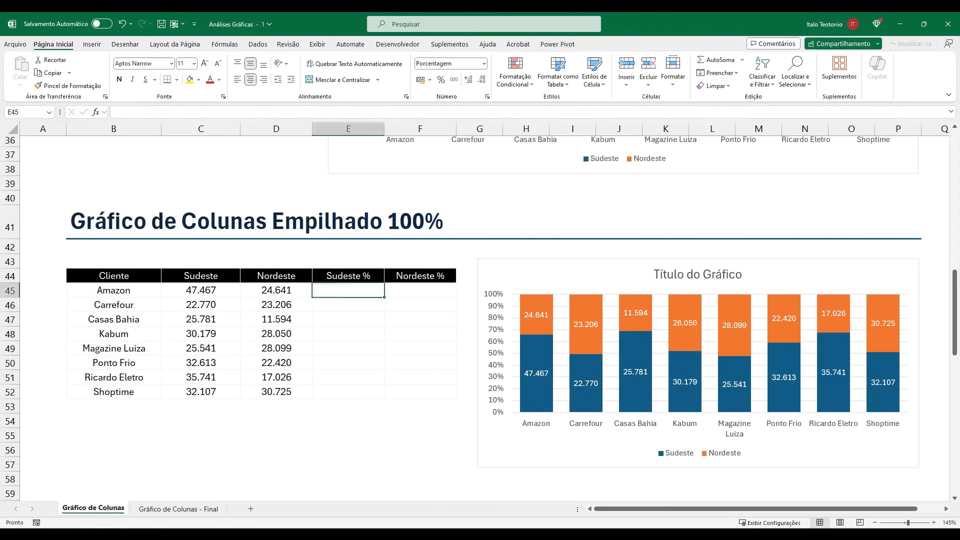
{"action": "type", "text": "="}
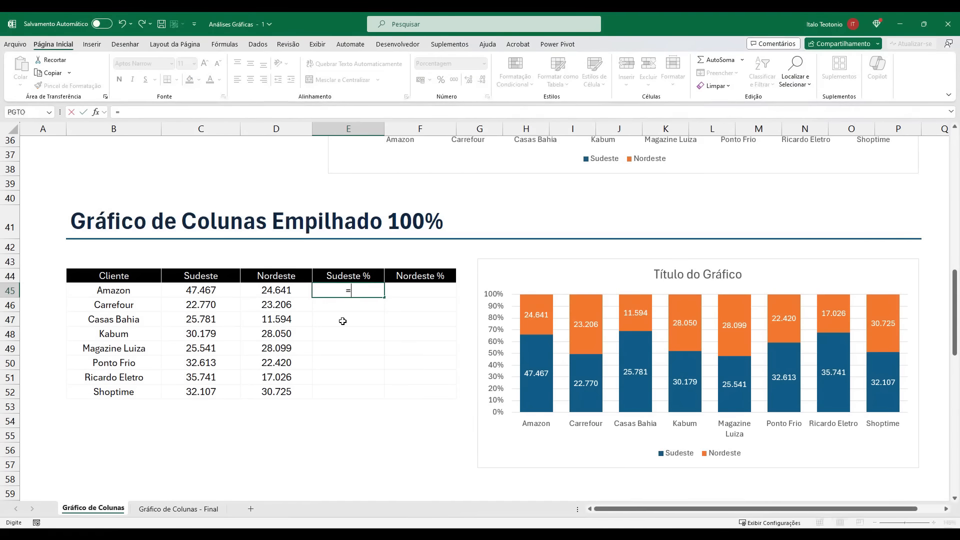
{"action": "left_click", "coordinate": [202, 291]}
{"action": "type", "text": "/"}
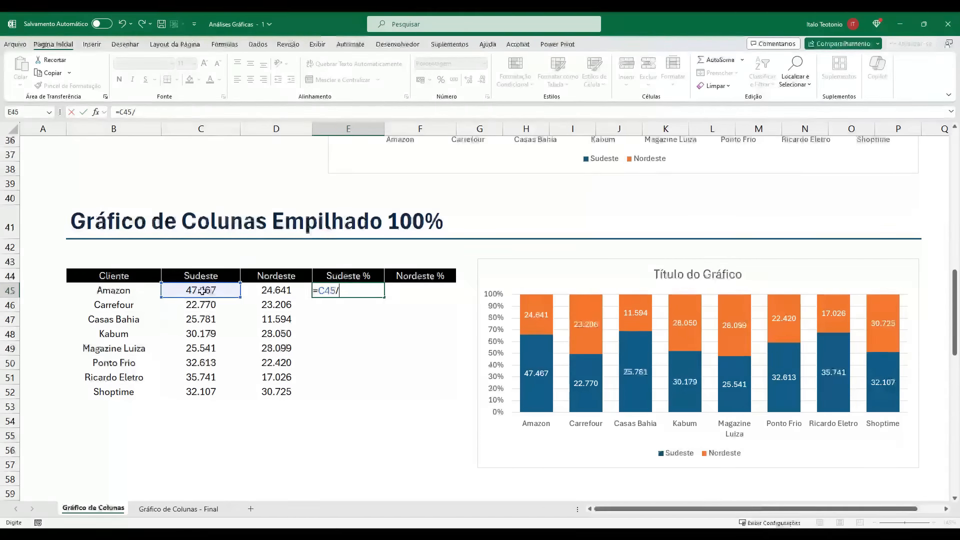
{"action": "type", "text": "soma("}
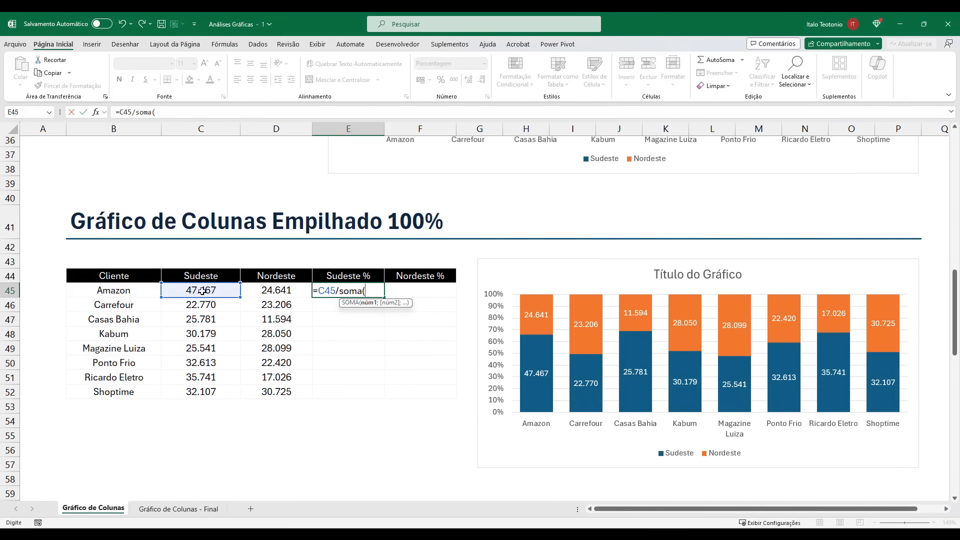
{"action": "left_click_drag", "start_coordinate": [202, 291], "coordinate": [273, 291]}
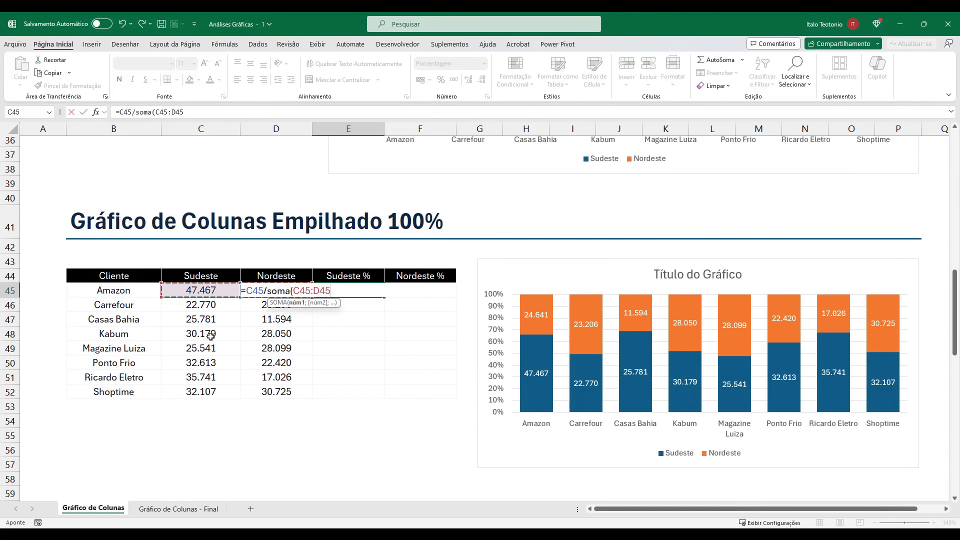
{"action": "type", "text": ")"}
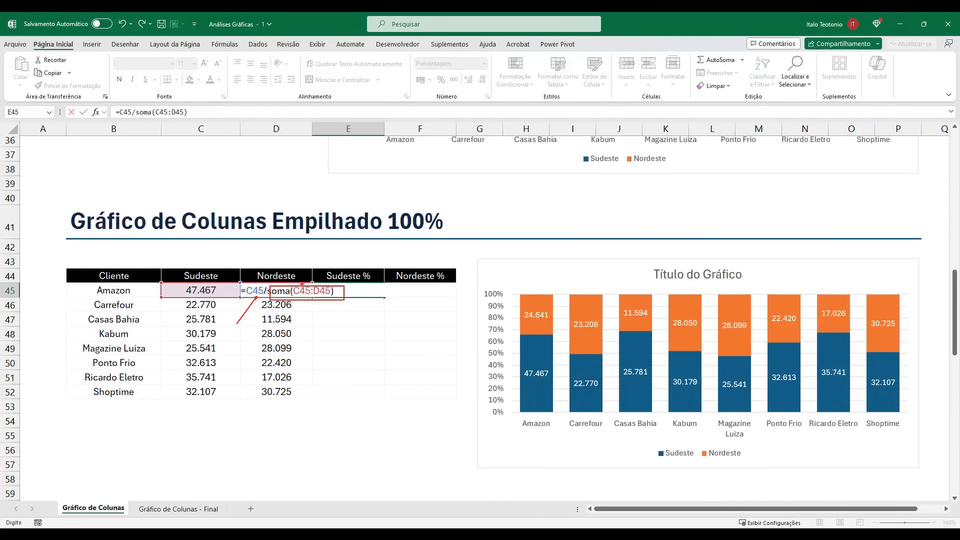
{"action": "left_click_drag", "start_coordinate": [301, 281], "coordinate": [258, 237]}
{"action": "key", "text": "Escape"}
{"action": "key", "text": "Return"}
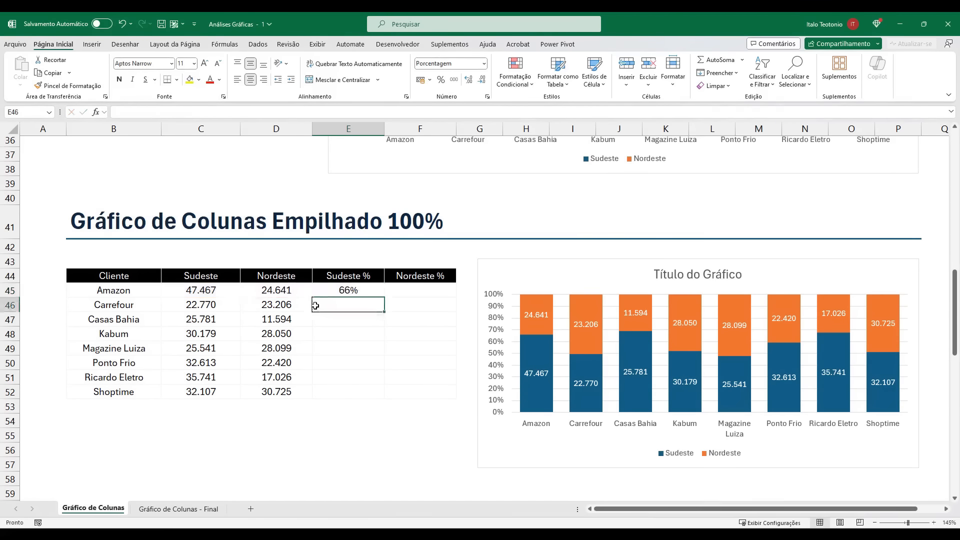
Calculate Amazon's Nordeste share in F45 by dividing D45 by SOMA(C45:D45)
{"action": "left_click", "coordinate": [355, 291]}
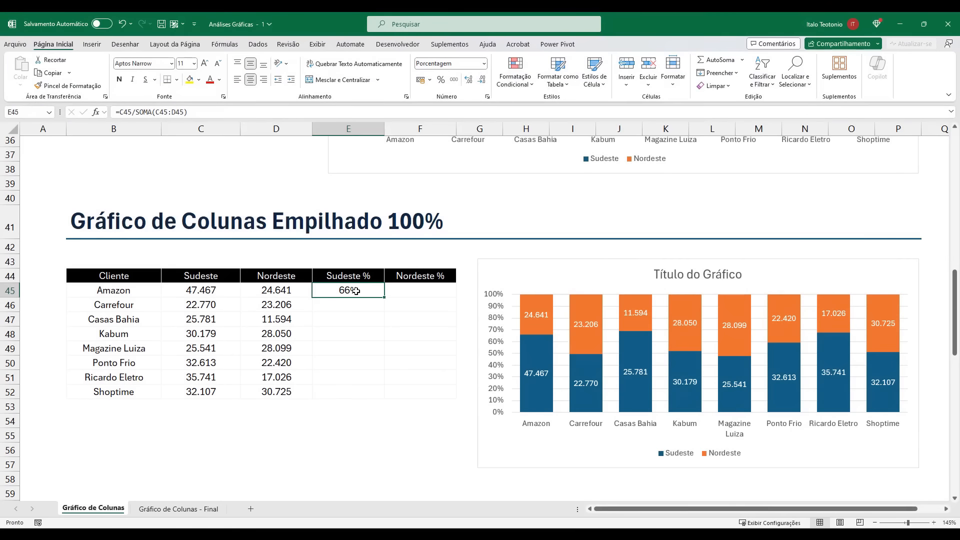
{"action": "left_click", "coordinate": [389, 291]}
{"action": "type", "text": "="}
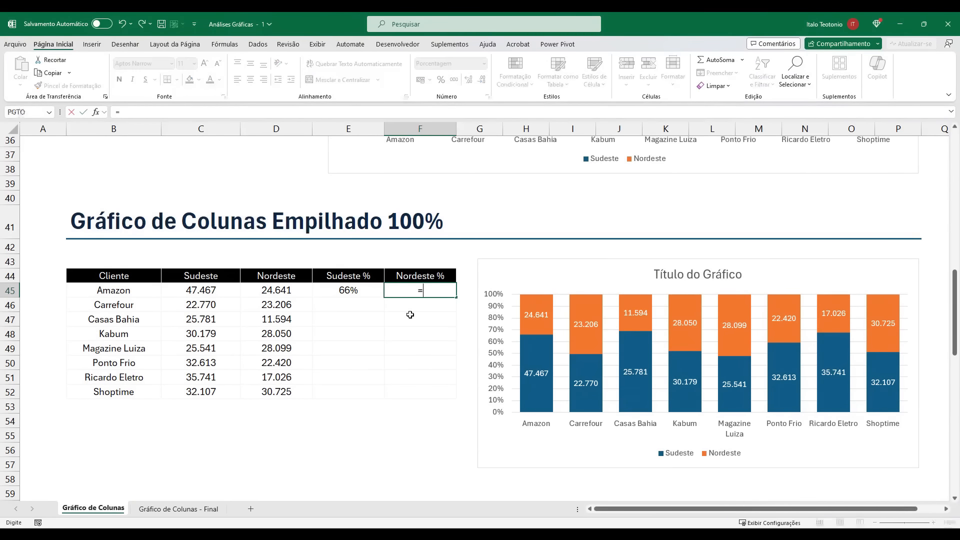
{"action": "left_click", "coordinate": [277, 290]}
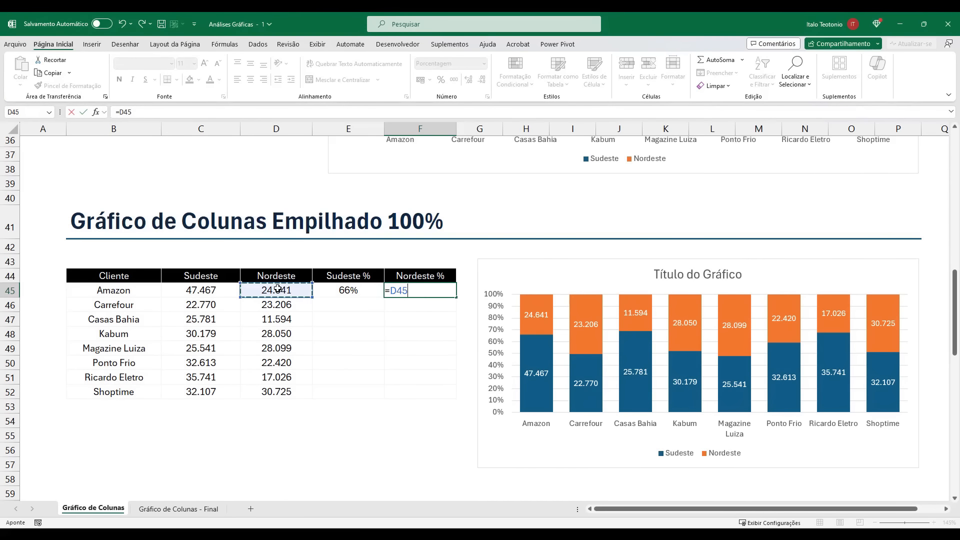
{"action": "type", "text": "/soma("}
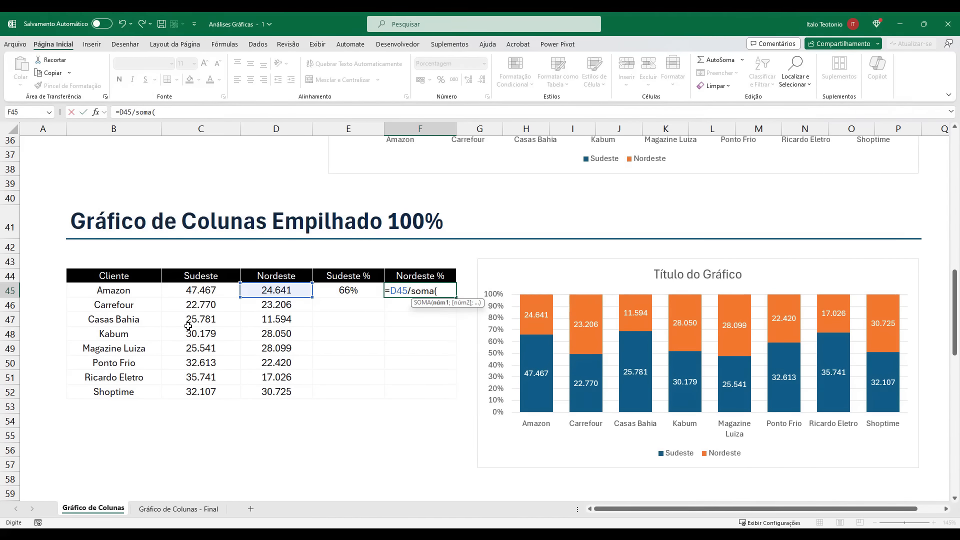
{"action": "left_click_drag", "start_coordinate": [196, 290], "coordinate": [270, 292]}
{"action": "key", "text": "Return"}
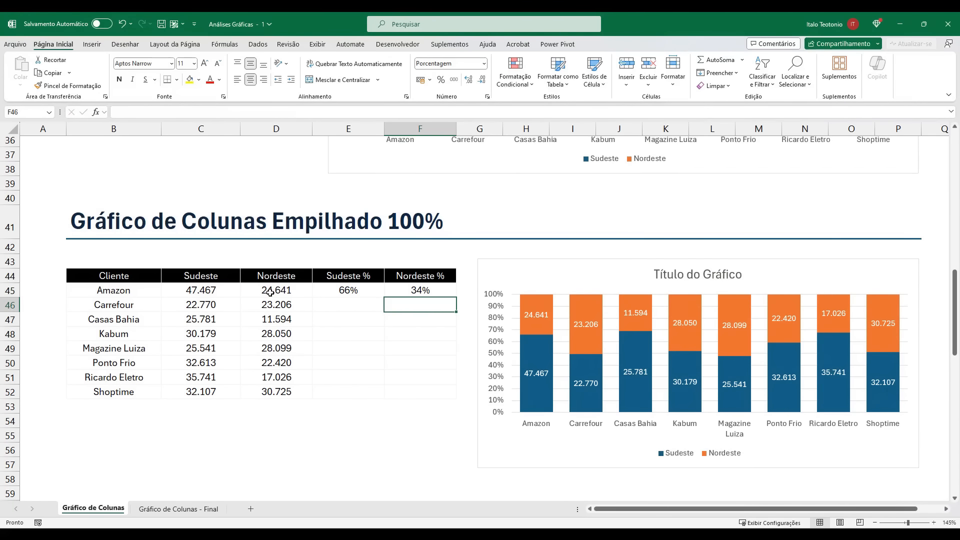
Show the shares in E45:F45 with two decimal places and fill both formulas down to row 52
{"action": "left_click", "coordinate": [359, 286]}
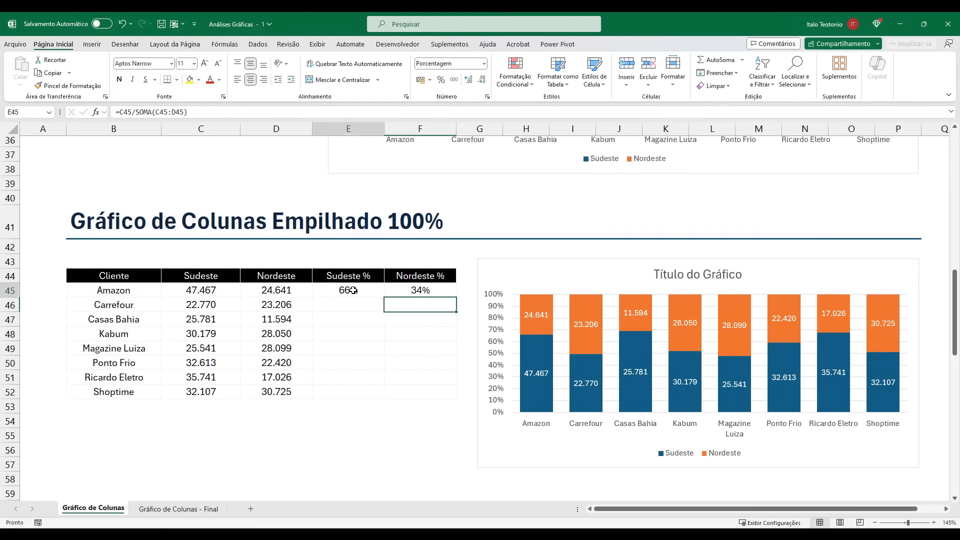
{"action": "left_click_drag", "start_coordinate": [419, 289], "coordinate": [365, 289]}
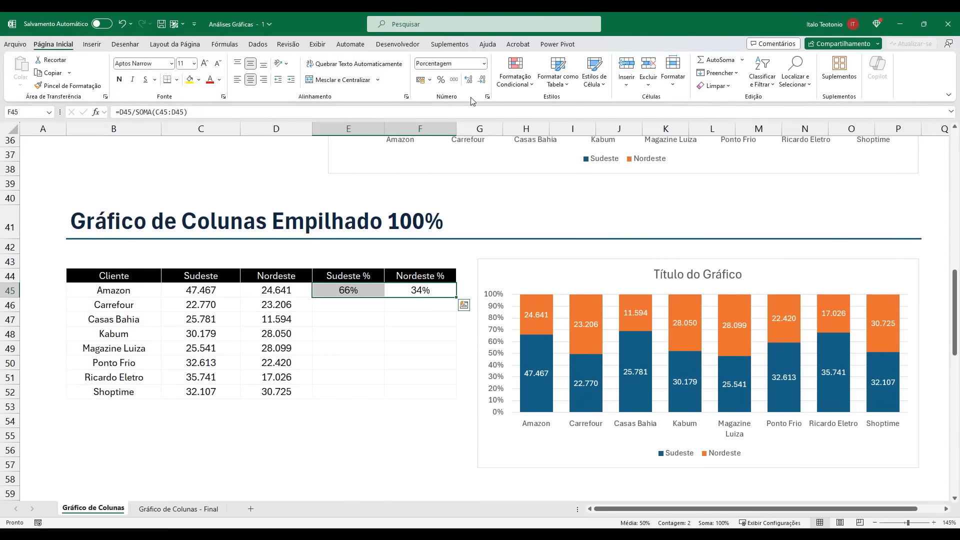
{"action": "double_click", "coordinate": [470, 79]}
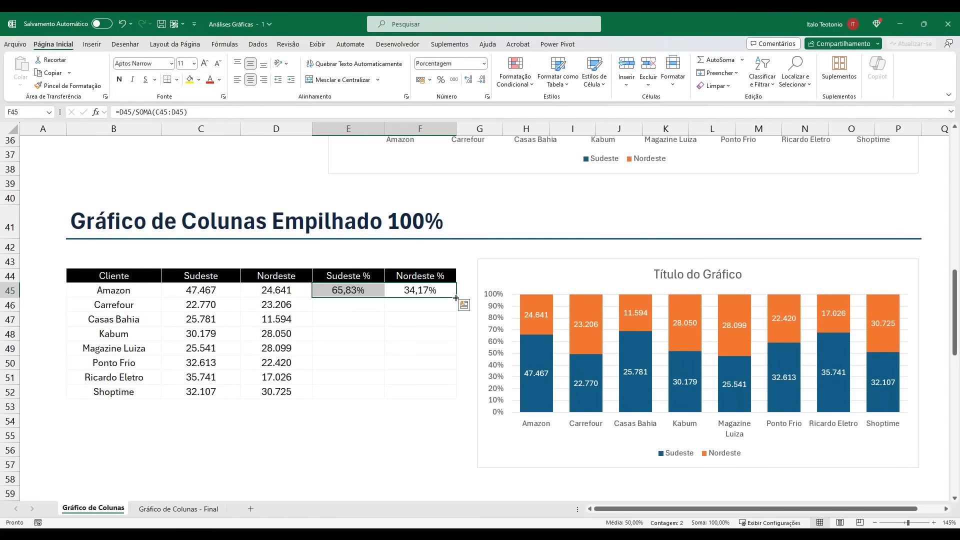
{"action": "left_click_drag", "start_coordinate": [456, 297], "coordinate": [439, 394]}
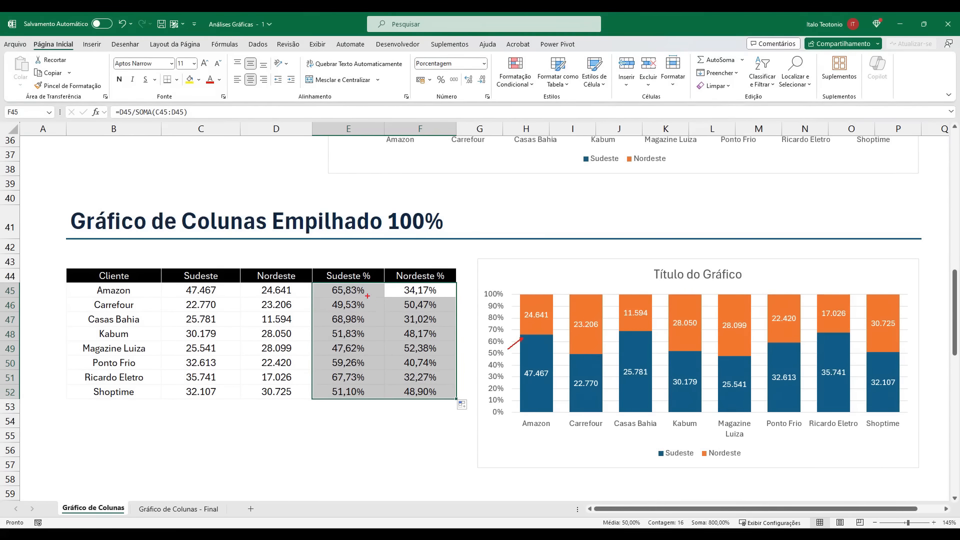
{"action": "left_click_drag", "start_coordinate": [385, 302], "coordinate": [393, 305]}
{"action": "key", "text": "Escape"}
{"action": "left_click", "coordinate": [420, 435]}
{"action": "left_click_drag", "start_coordinate": [345, 290], "coordinate": [409, 387]}
{"action": "left_click_drag", "start_coordinate": [145, 277], "coordinate": [130, 393]}
{"action": "left_click_drag", "start_coordinate": [325, 275], "coordinate": [427, 386]}
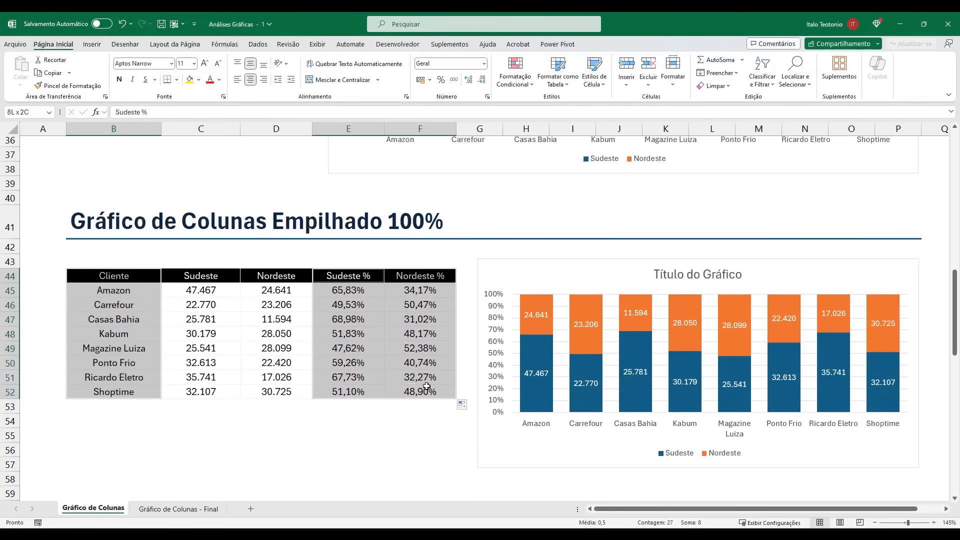
{"action": "key", "text": "ctrl"}
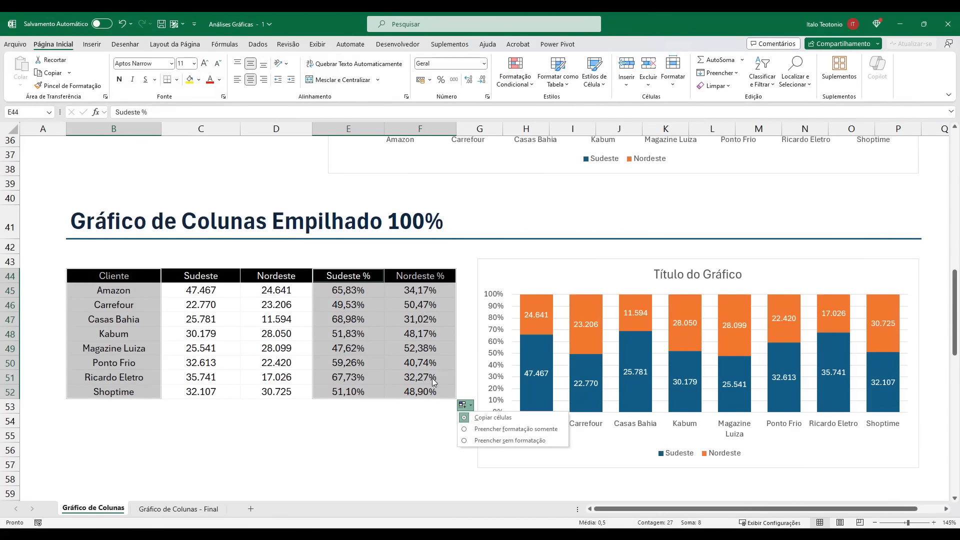
Label the Nordeste series of the 100% stacked chart with the cell values from F45:F52 and turn off its Valor labels
{"action": "left_click", "coordinate": [536, 313]}
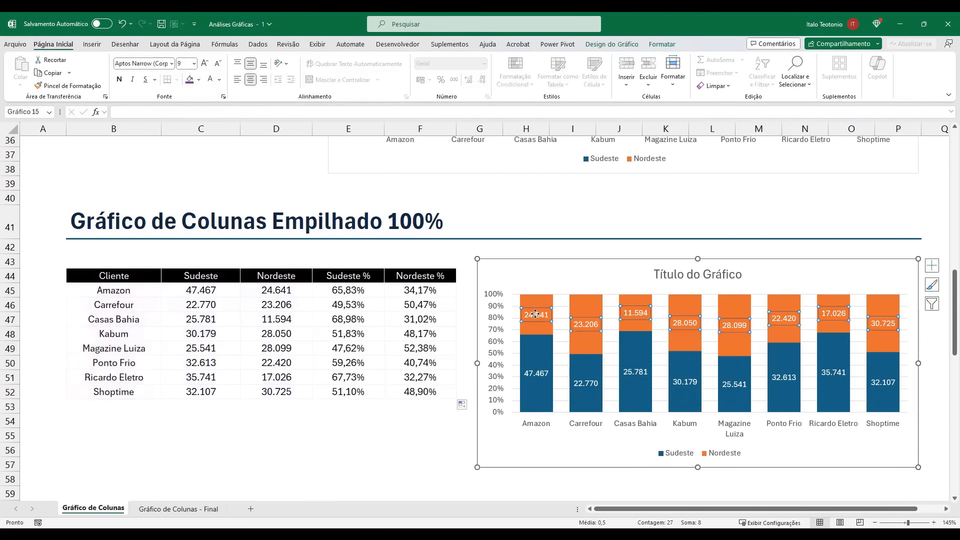
{"action": "right_click", "coordinate": [536, 314]}
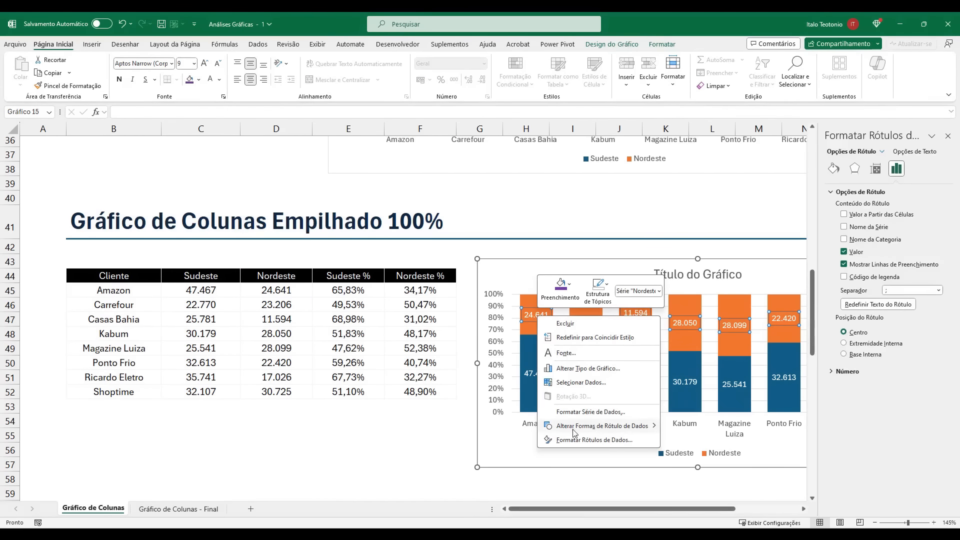
{"action": "left_click", "coordinate": [575, 438]}
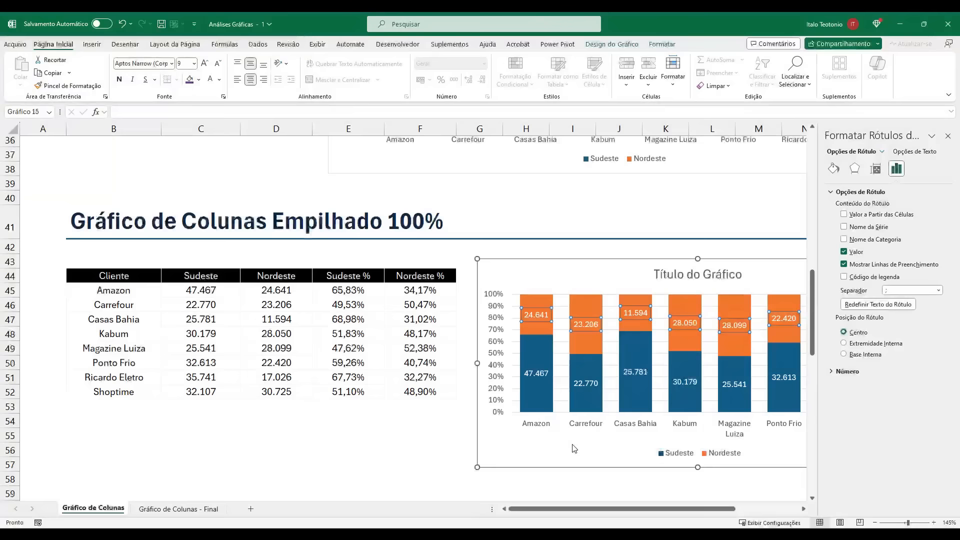
{"action": "left_click", "coordinate": [893, 216]}
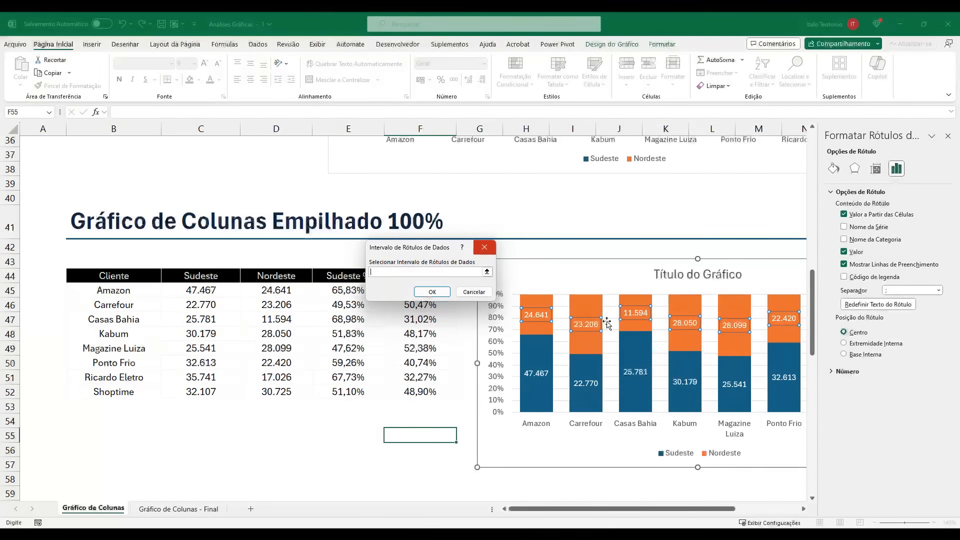
{"action": "left_click_drag", "start_coordinate": [440, 252], "coordinate": [561, 240]}
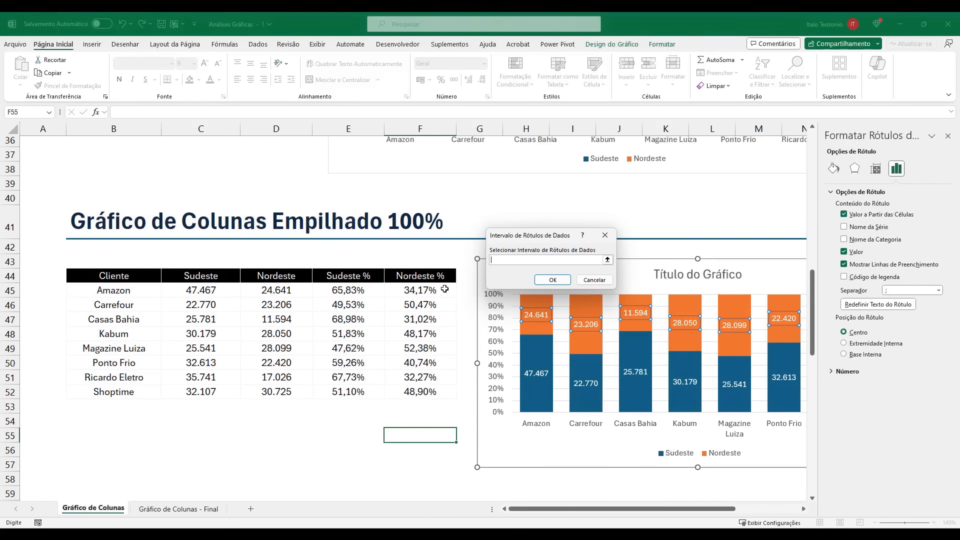
{"action": "left_click_drag", "start_coordinate": [444, 289], "coordinate": [440, 392]}
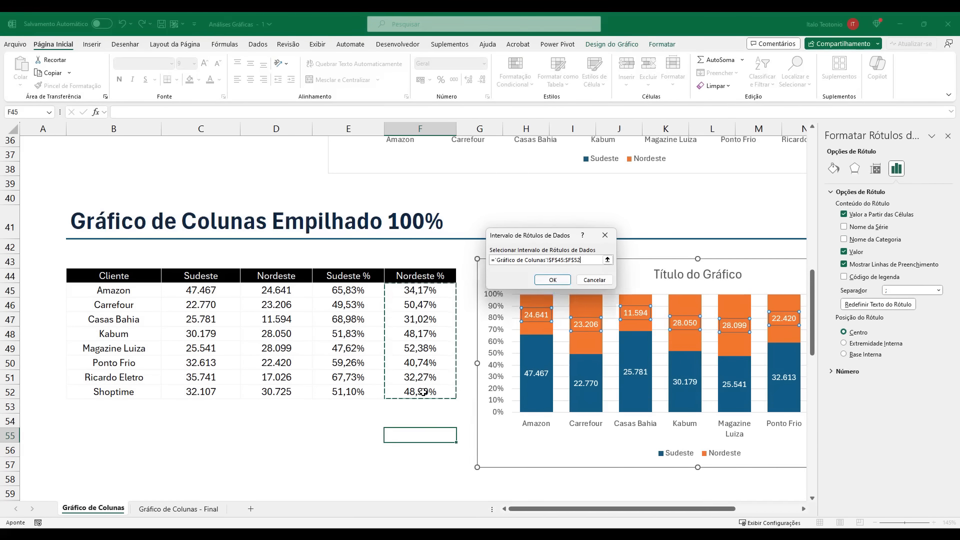
{"action": "left_click", "coordinate": [552, 280]}
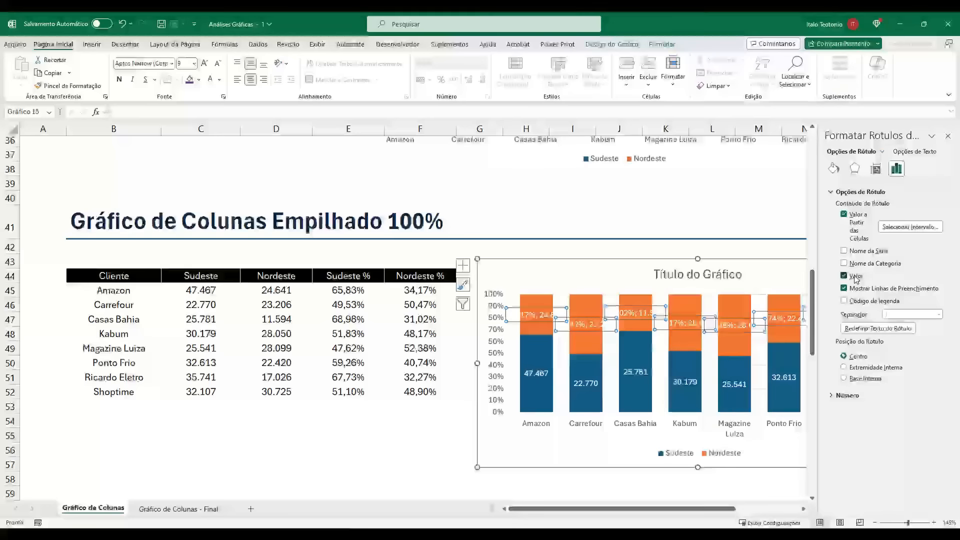
{"action": "left_click", "coordinate": [855, 277]}
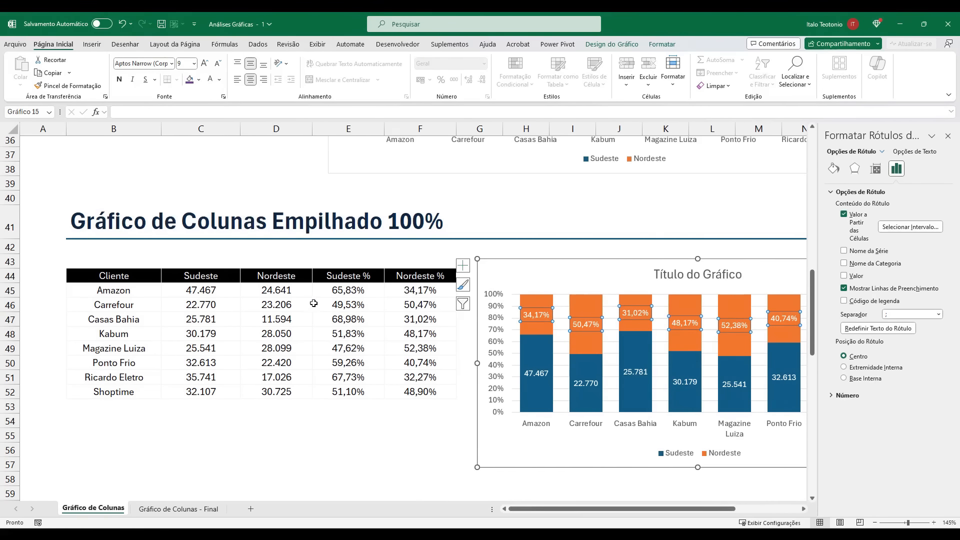
Label the Sudeste series with the cell values from E45:E52, turn off its Valor labels and close the label formatting
{"action": "left_click", "coordinate": [536, 376]}
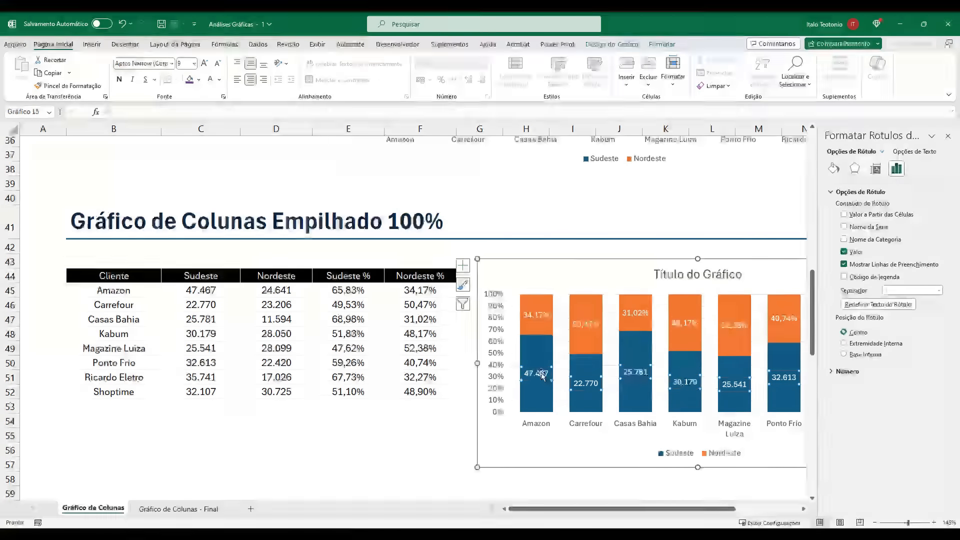
{"action": "left_click", "coordinate": [876, 216]}
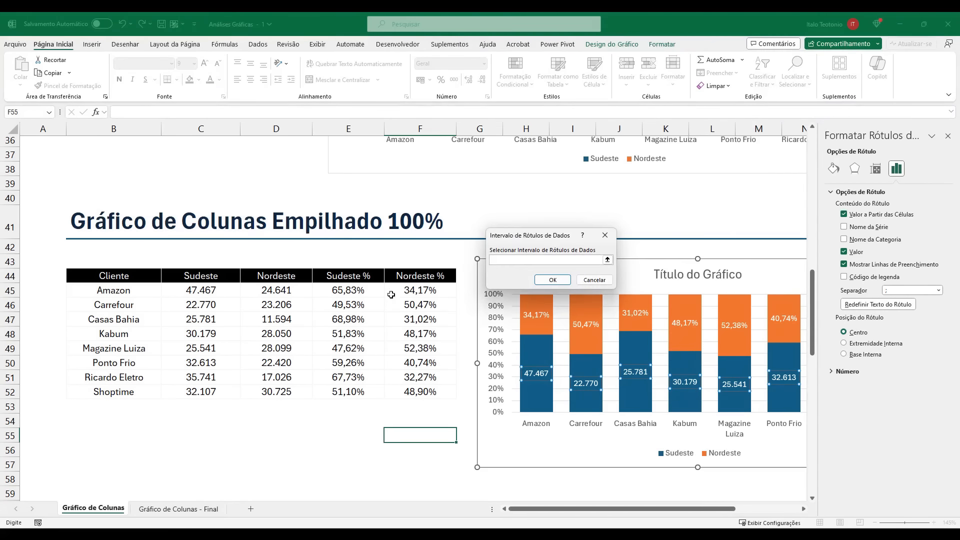
{"action": "left_click_drag", "start_coordinate": [366, 290], "coordinate": [361, 385]}
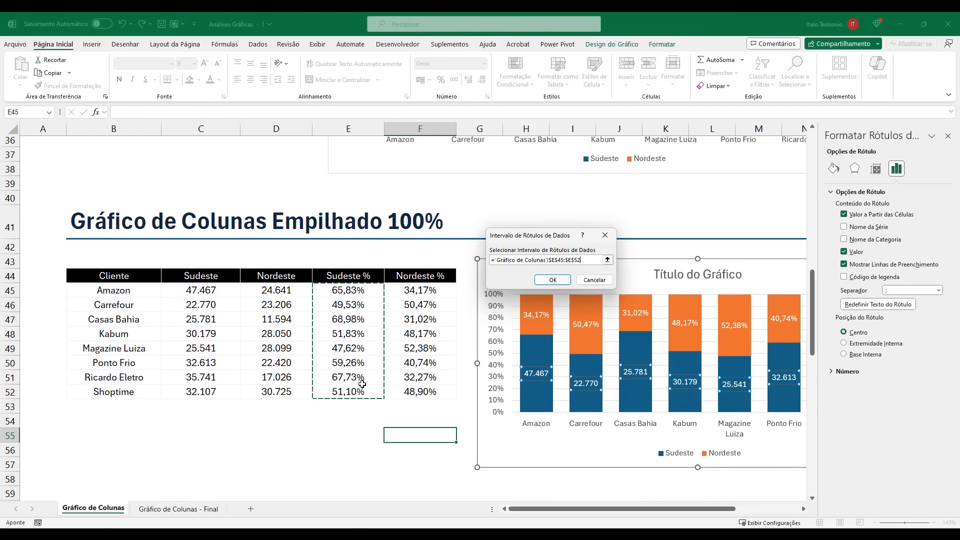
{"action": "left_click", "coordinate": [555, 280]}
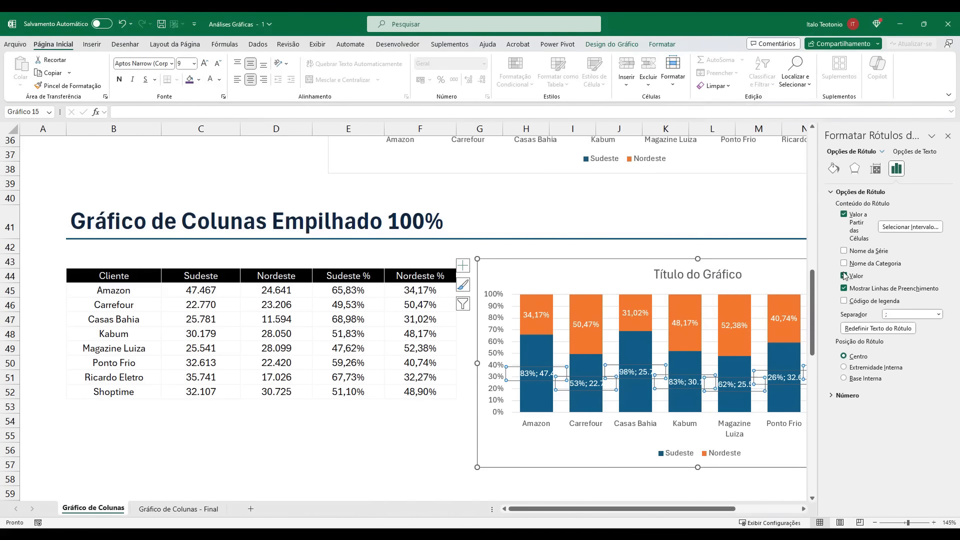
{"action": "left_click", "coordinate": [845, 276]}
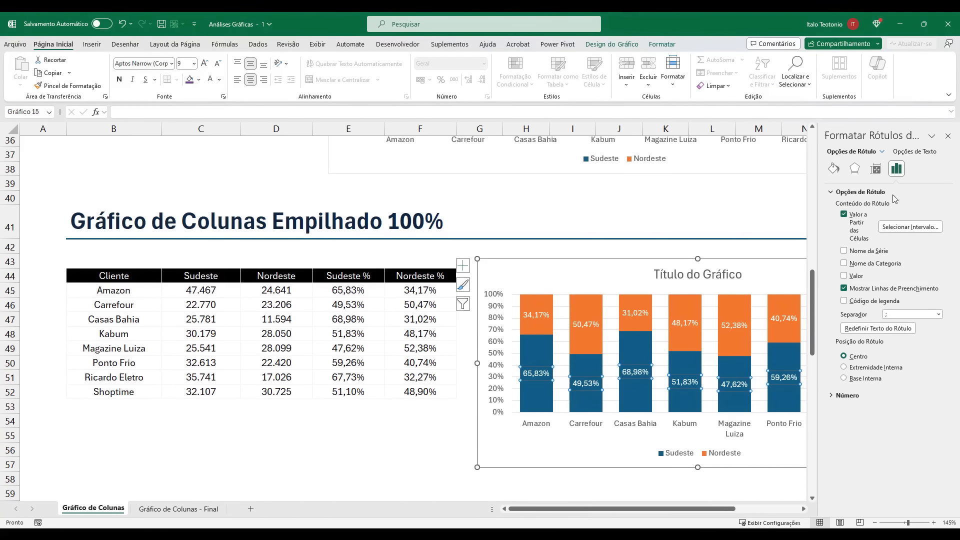
{"action": "left_click", "coordinate": [948, 136]}
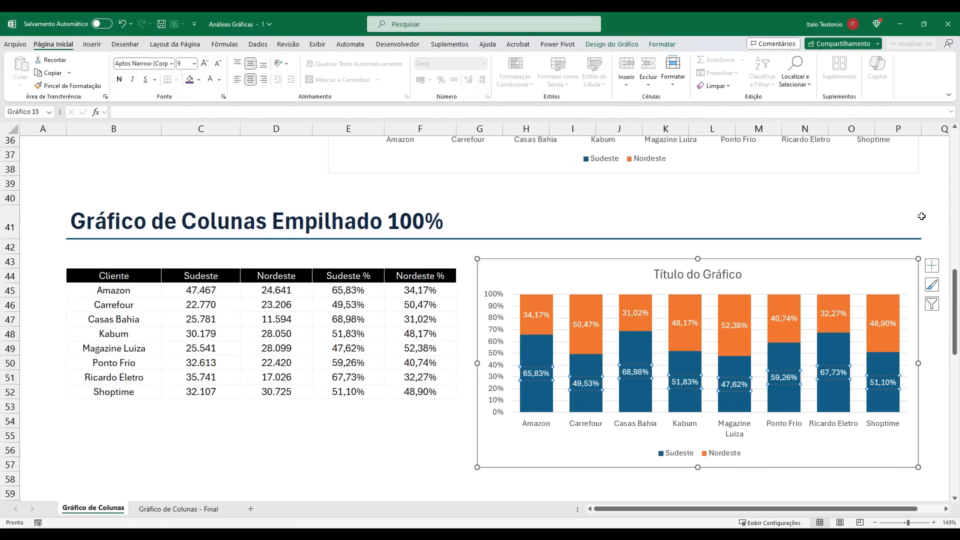
{"action": "left_click", "coordinate": [916, 206]}
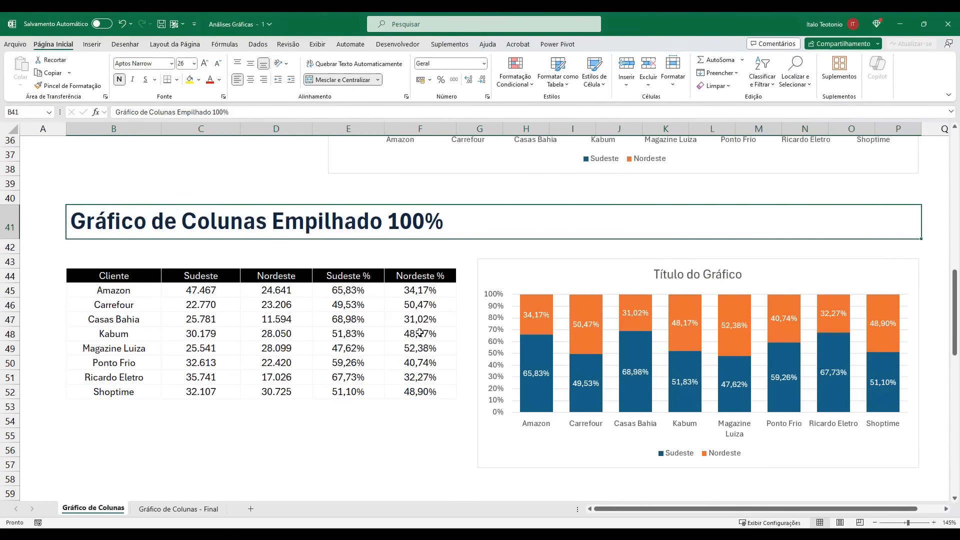
Replace the 100% stacked chart's placeholder title with "Análise % da Composição dos Pedidos por Regional e Cliente"
{"action": "left_click", "coordinate": [697, 274]}
{"action": "left_click_drag", "start_coordinate": [654, 274], "coordinate": [684, 274]}
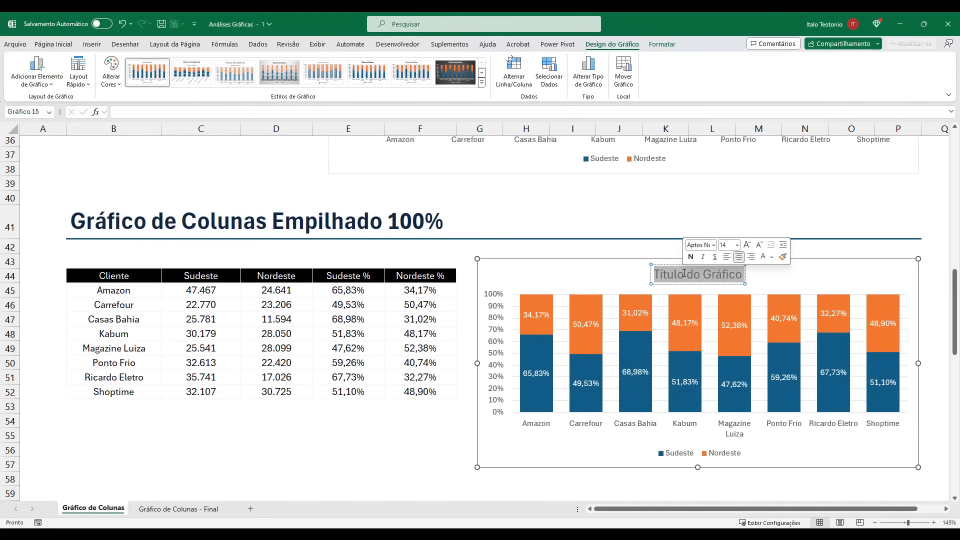
{"action": "type", "text": "Análise"}
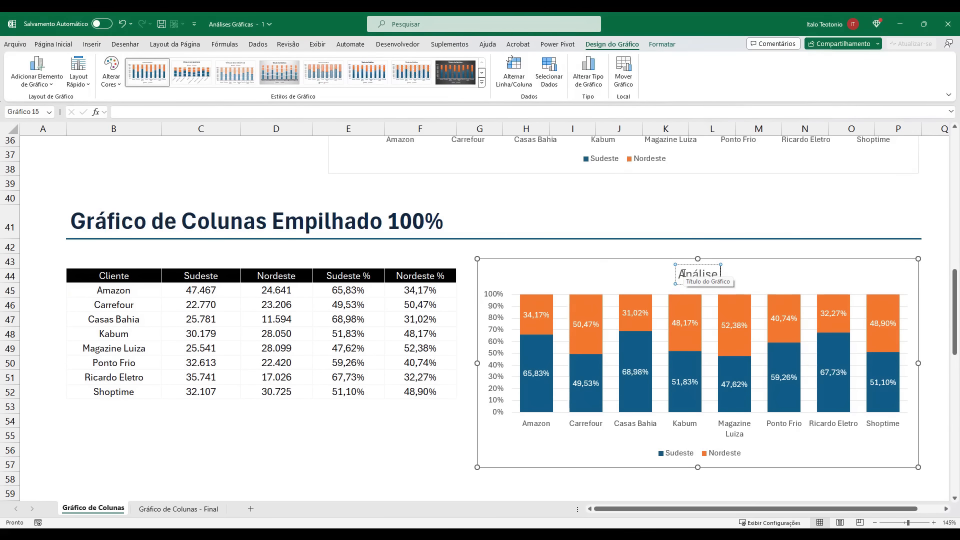
{"action": "type", "text": " % da"}
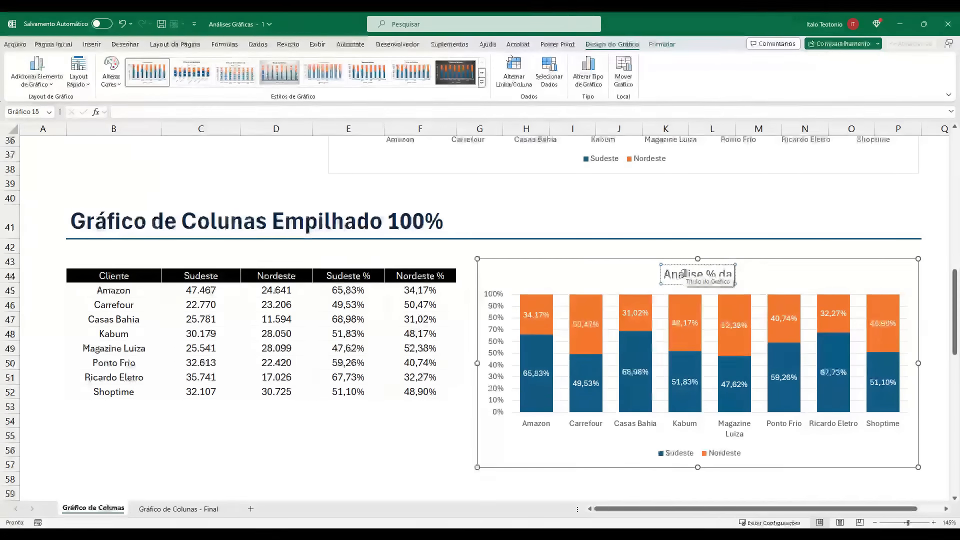
{"action": "type", "text": " Composi"}
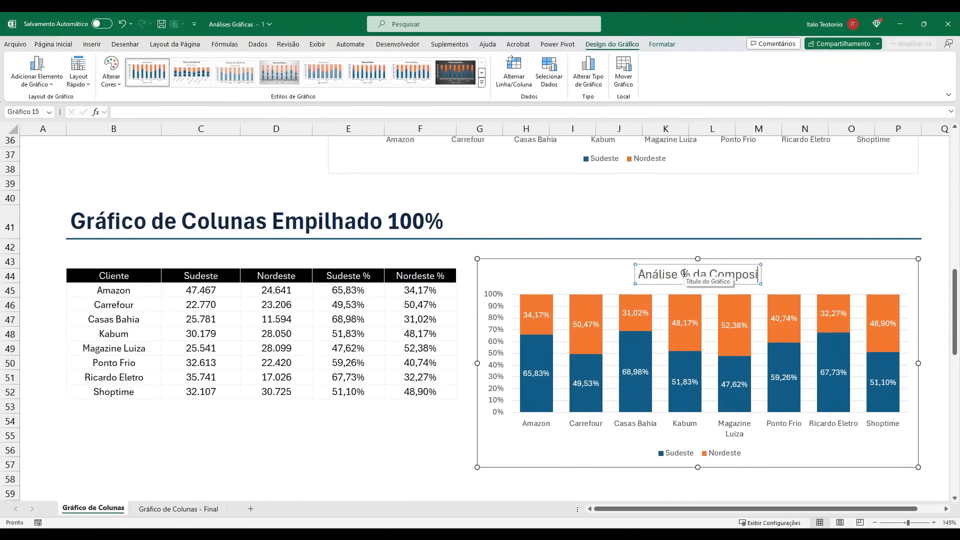
{"action": "type", "text": "ção dos Pedido"}
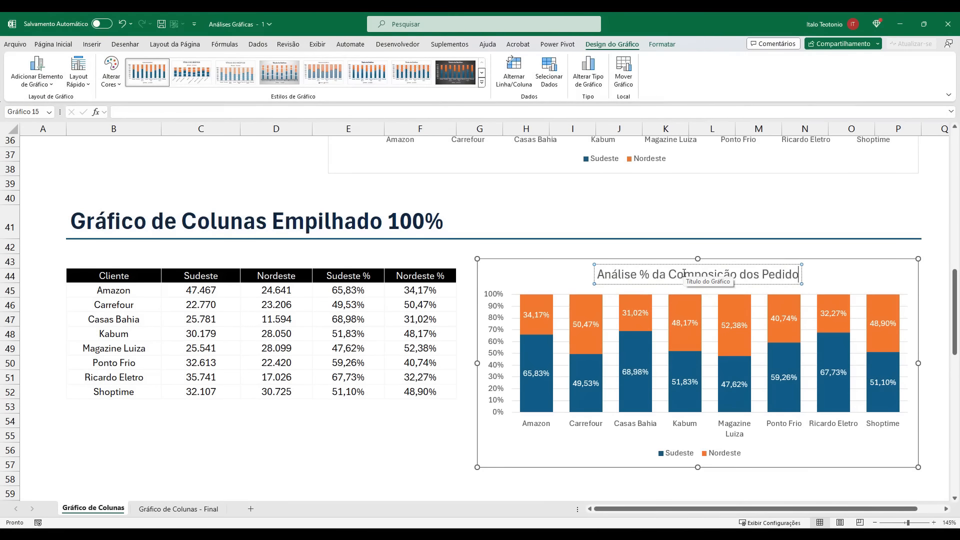
{"action": "type", "text": "s por Regional e Cliente"}
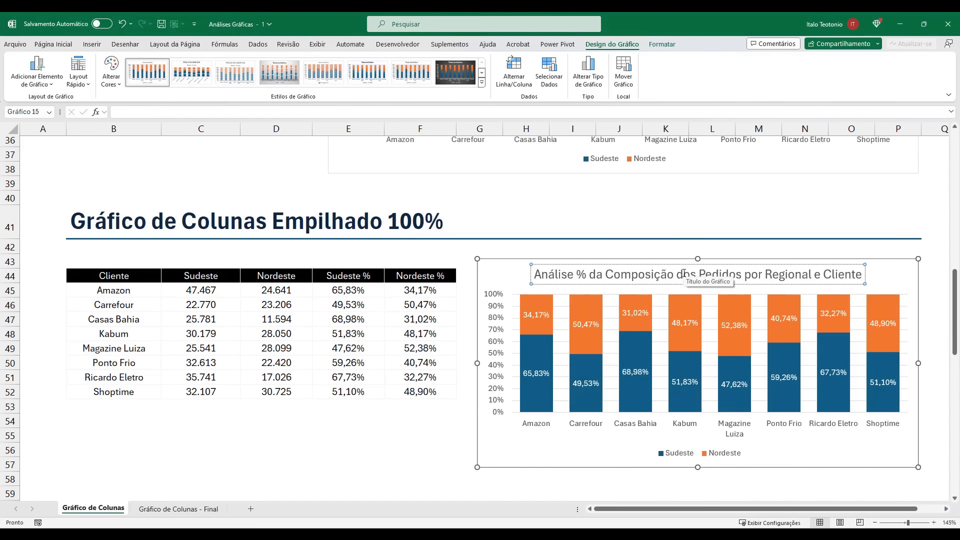
{"action": "left_click", "coordinate": [417, 438]}
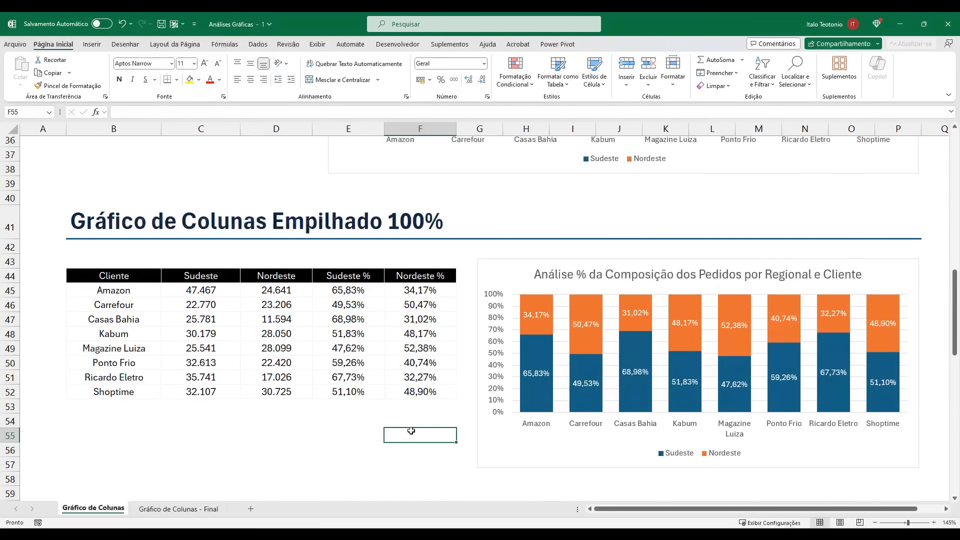
{"action": "scroll", "coordinate": [429, 392], "scroll_direction": "up", "scroll_amount": 5}
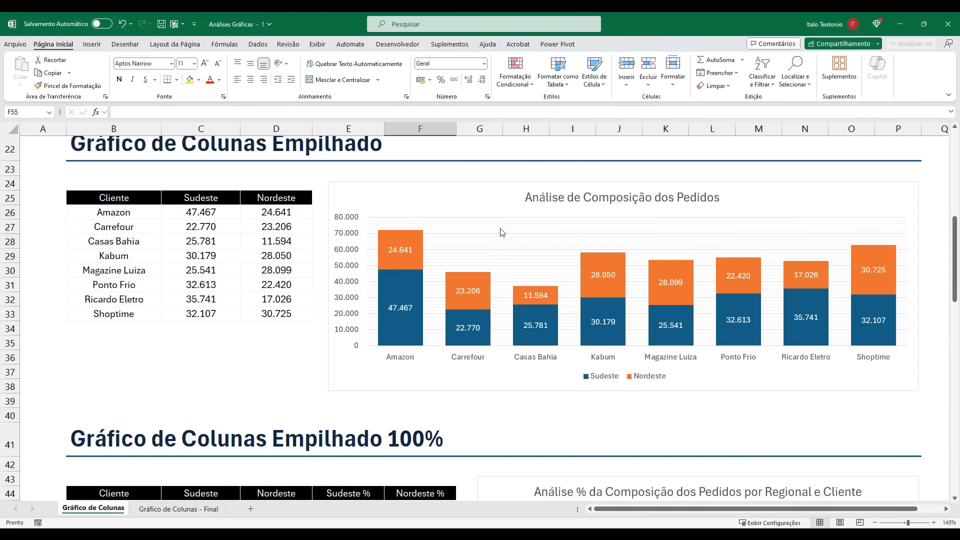
{"action": "left_click", "coordinate": [508, 200]}
{"action": "scroll", "coordinate": [508, 200], "scroll_direction": "down", "scroll_amount": 5}
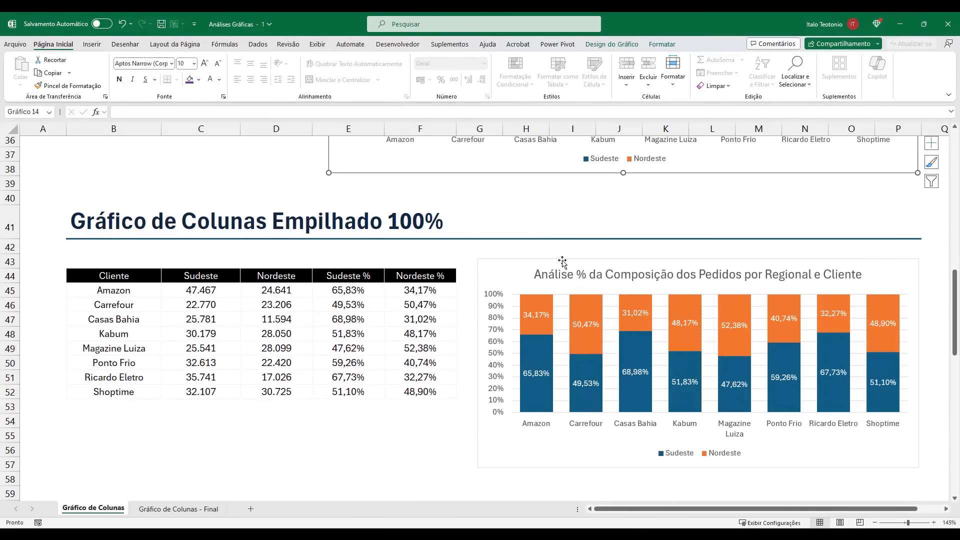
{"action": "left_click", "coordinate": [571, 260]}
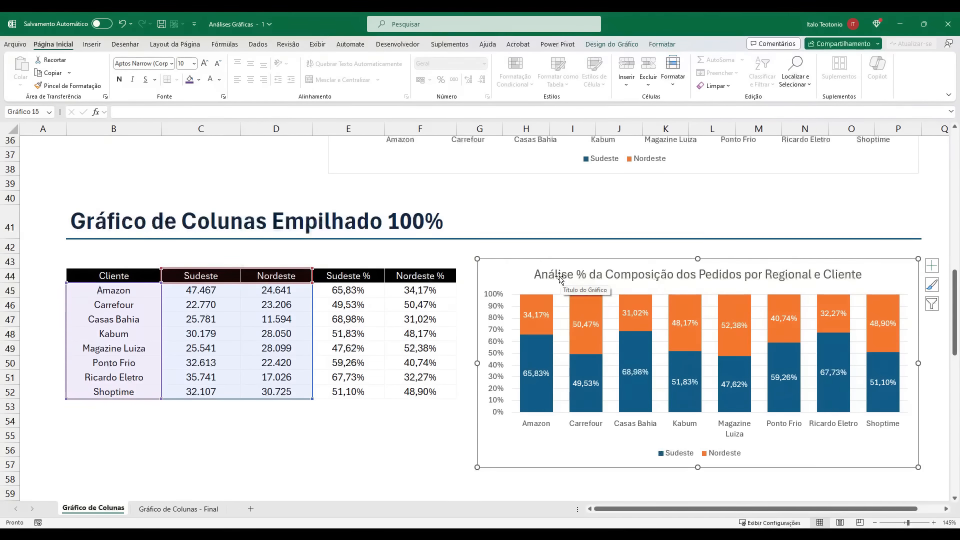
{"action": "left_click", "coordinate": [396, 458]}
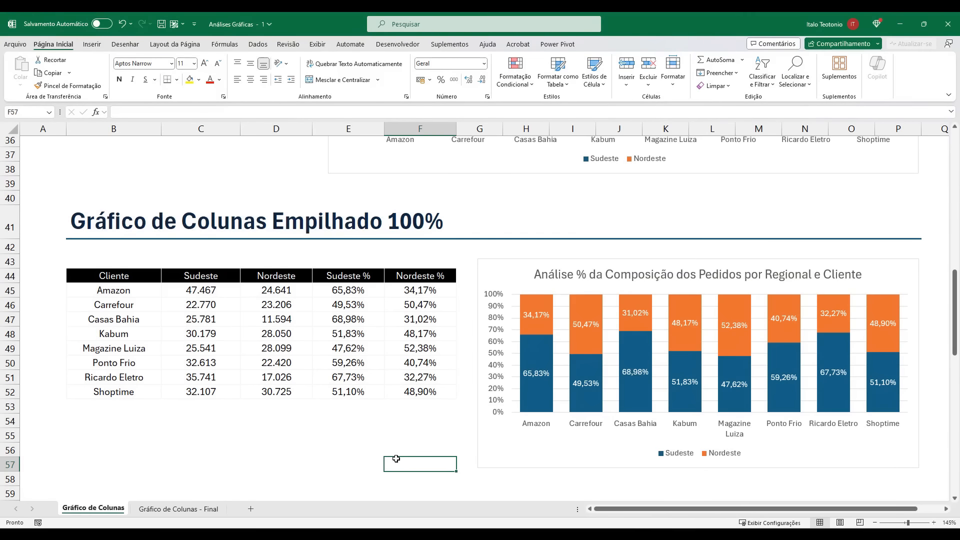
Make the whole title of the 100% stacked chart bold and underlined with the Automático font colour, and close the title formatting
{"action": "double_click", "coordinate": [592, 274]}
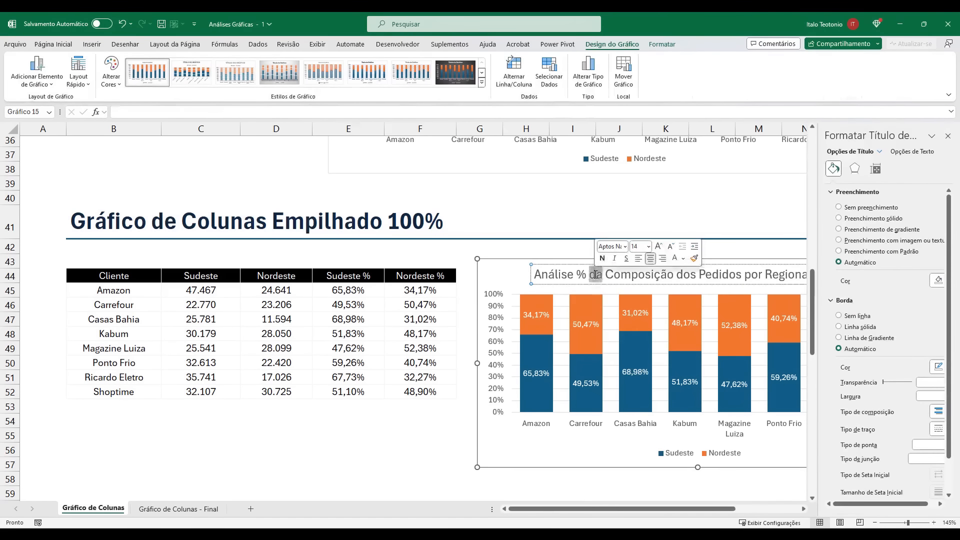
{"action": "key", "text": "ctrl+a"}
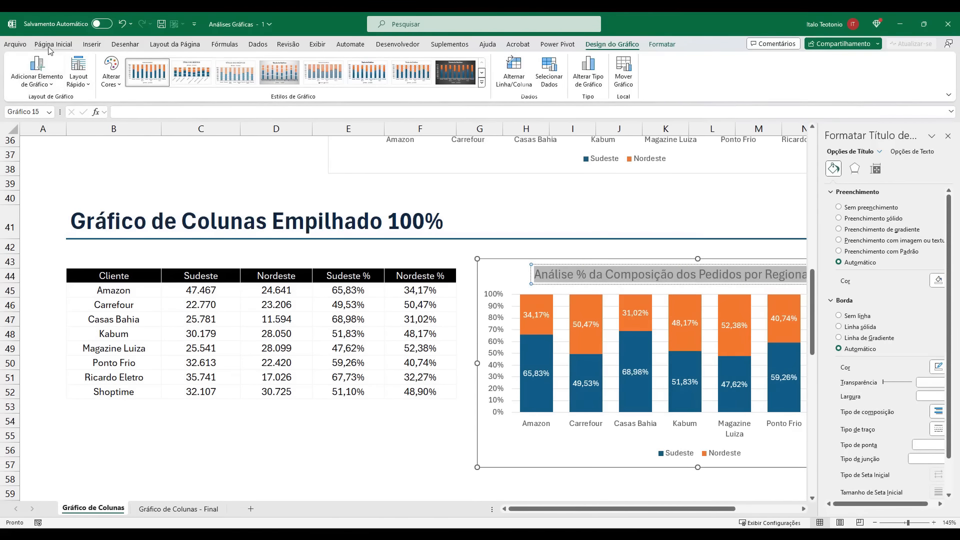
{"action": "left_click", "coordinate": [53, 44]}
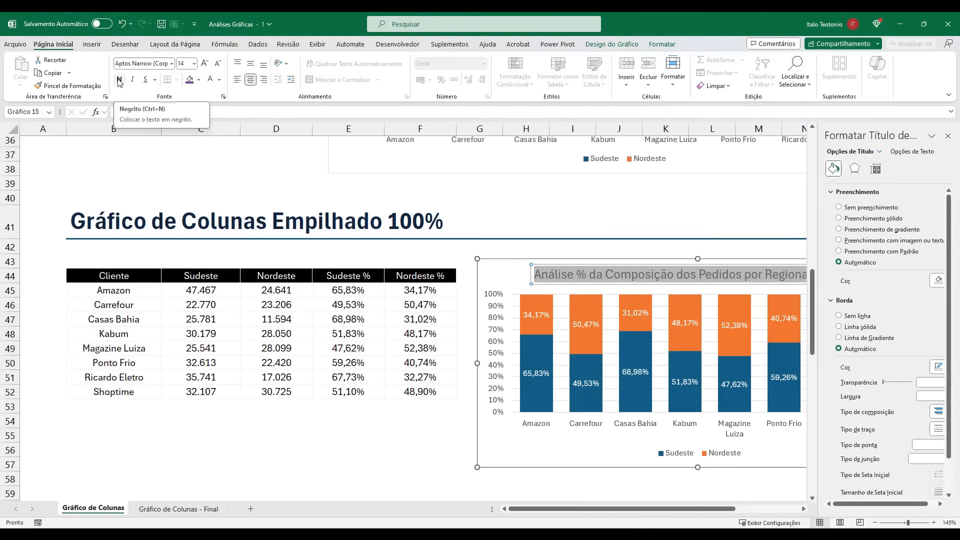
{"action": "left_click", "coordinate": [120, 80]}
{"action": "left_click", "coordinate": [146, 79]}
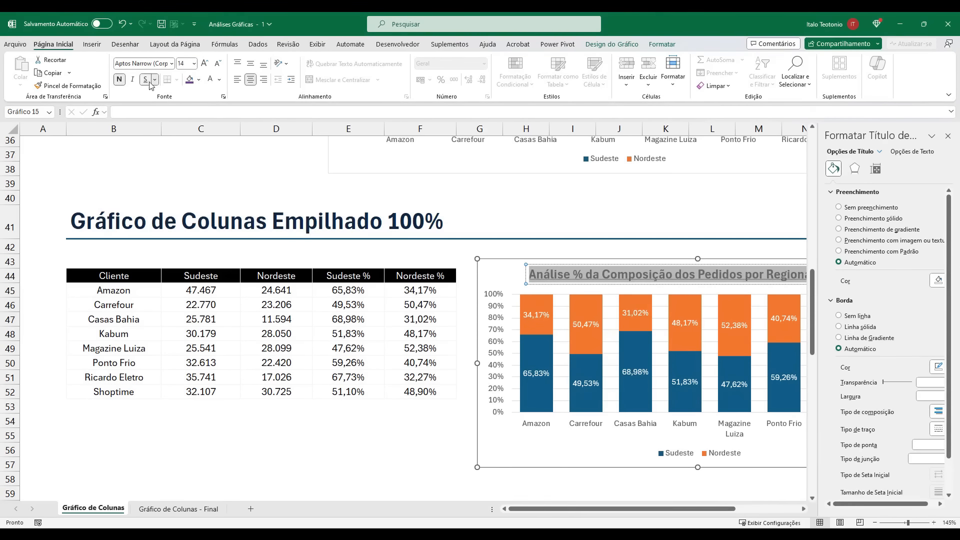
{"action": "left_click", "coordinate": [219, 79]}
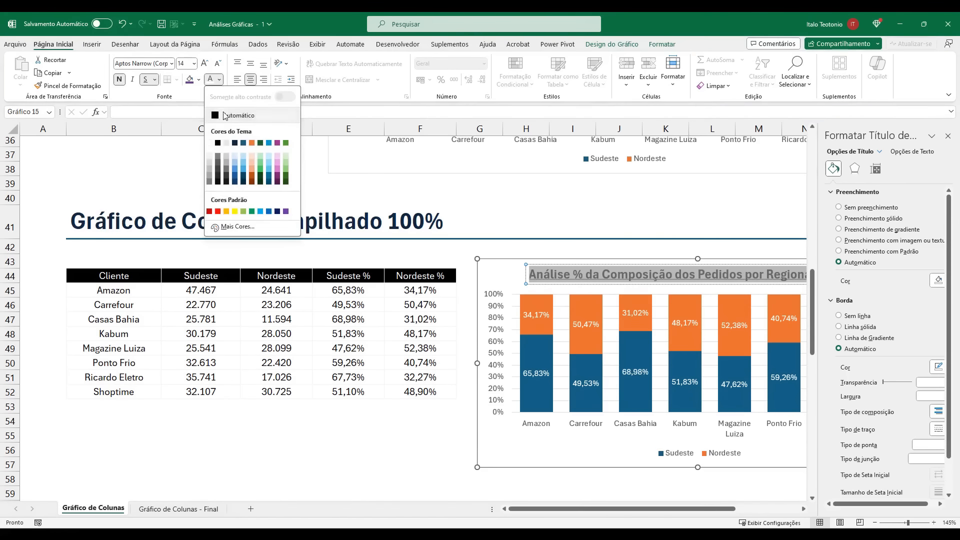
{"action": "left_click", "coordinate": [235, 116]}
{"action": "left_click", "coordinate": [947, 138]}
{"action": "left_click", "coordinate": [415, 466]}
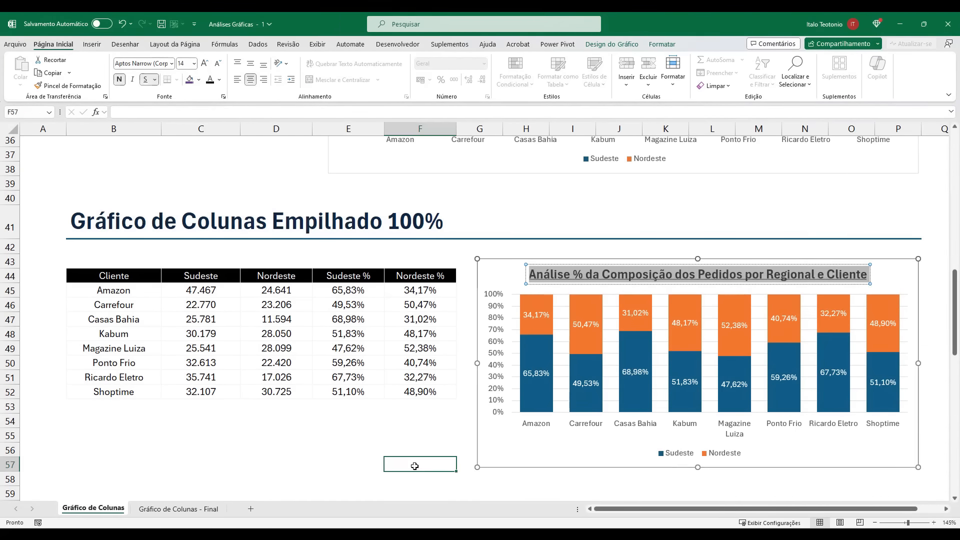
Remove the outline of the 100% stacked chart's area with Sem Contorno
{"action": "left_click", "coordinate": [478, 424]}
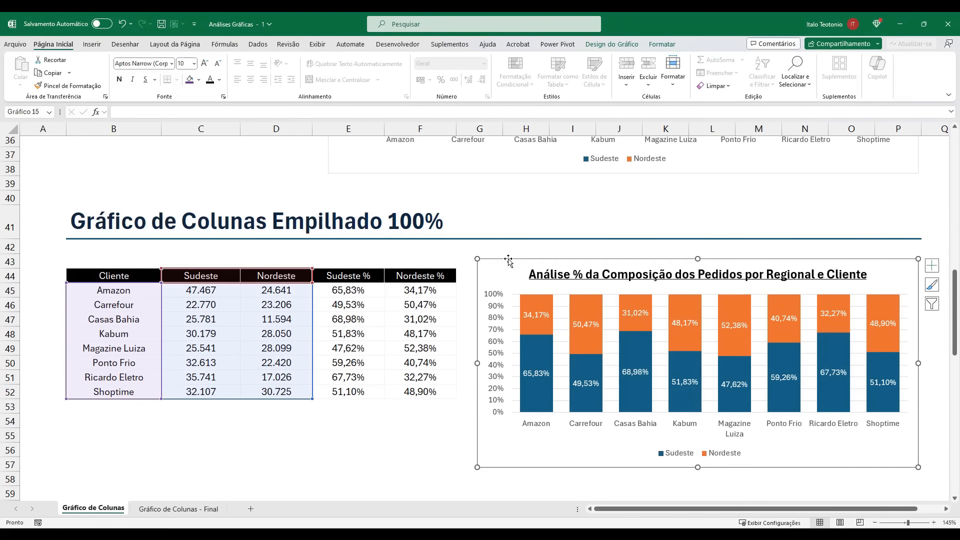
{"action": "left_click", "coordinate": [661, 44]}
{"action": "left_click", "coordinate": [430, 72]}
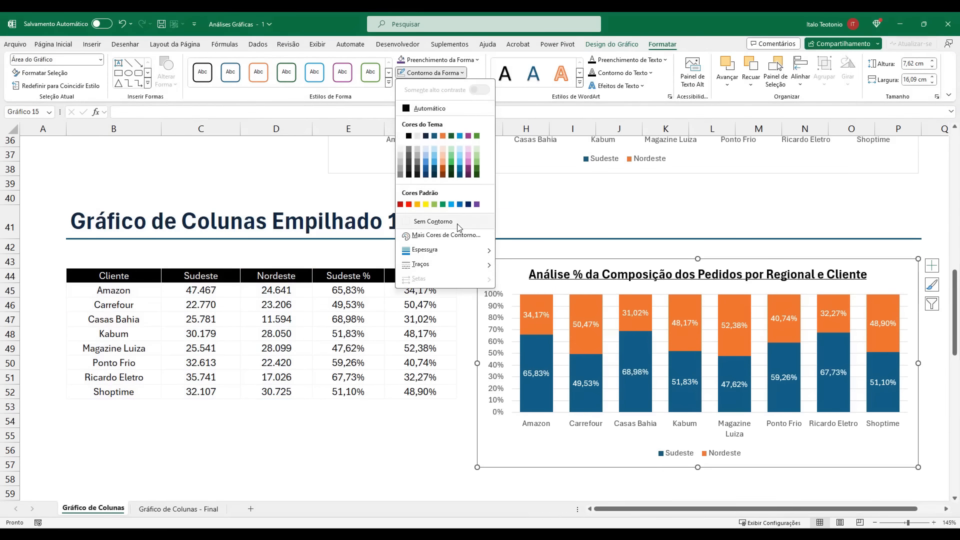
{"action": "left_click", "coordinate": [433, 221]}
{"action": "left_click", "coordinate": [445, 452]}
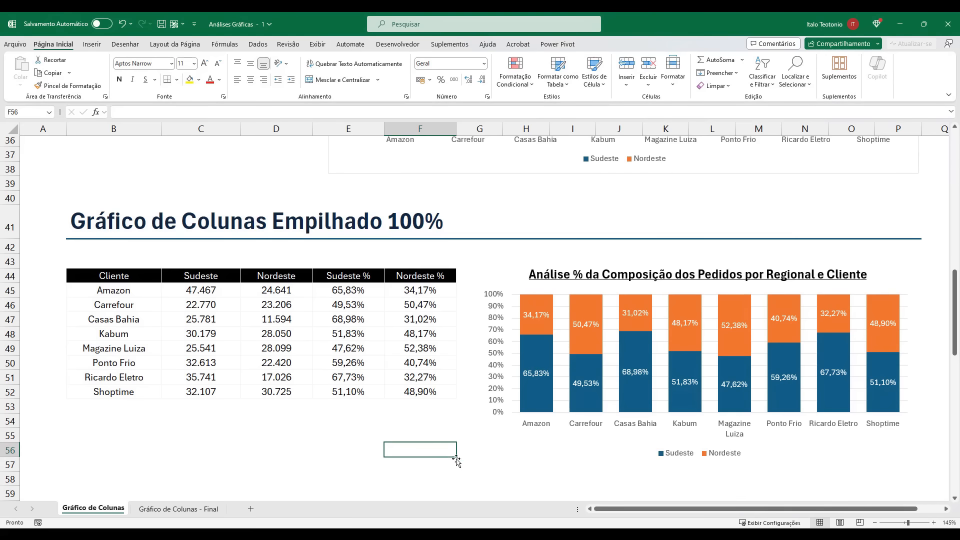
Try a solid black fill on the 100% stacked chart's area and undo it
{"action": "left_click", "coordinate": [499, 461]}
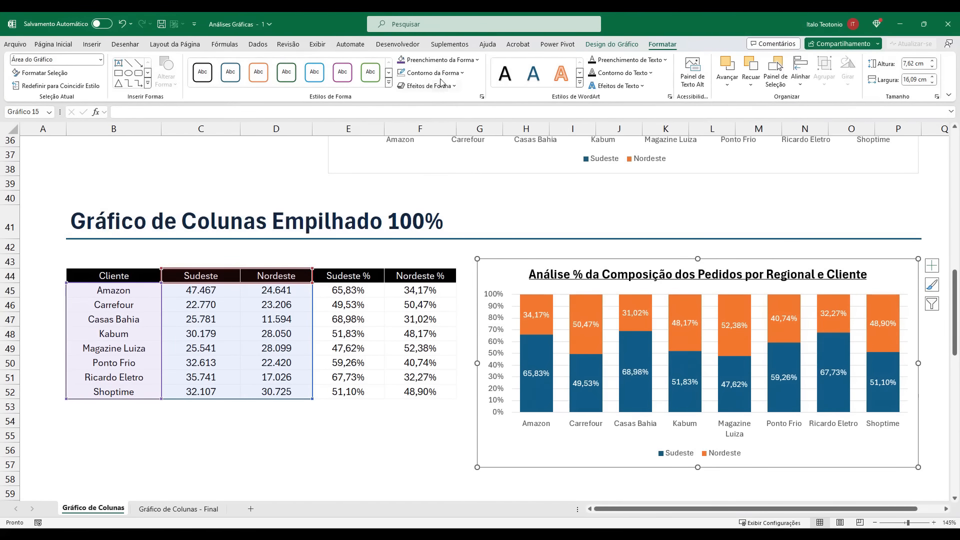
{"action": "left_click", "coordinate": [462, 60]}
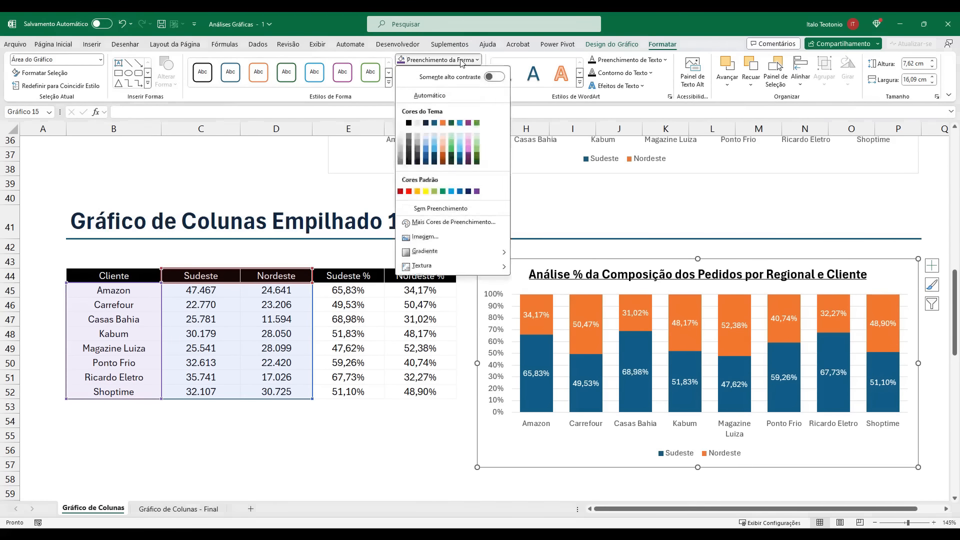
{"action": "left_click", "coordinate": [409, 123]}
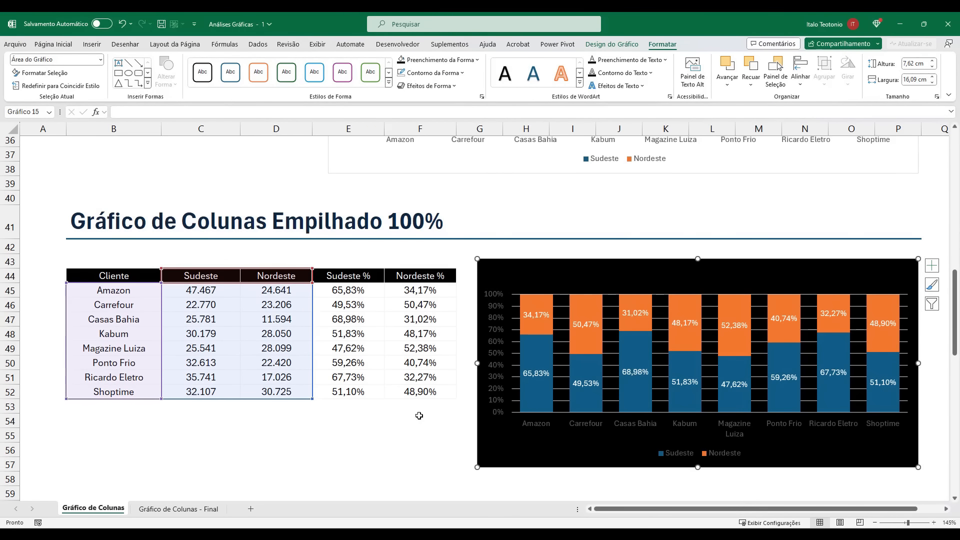
{"action": "left_click", "coordinate": [428, 459]}
{"action": "key", "text": "ctrl+z"}
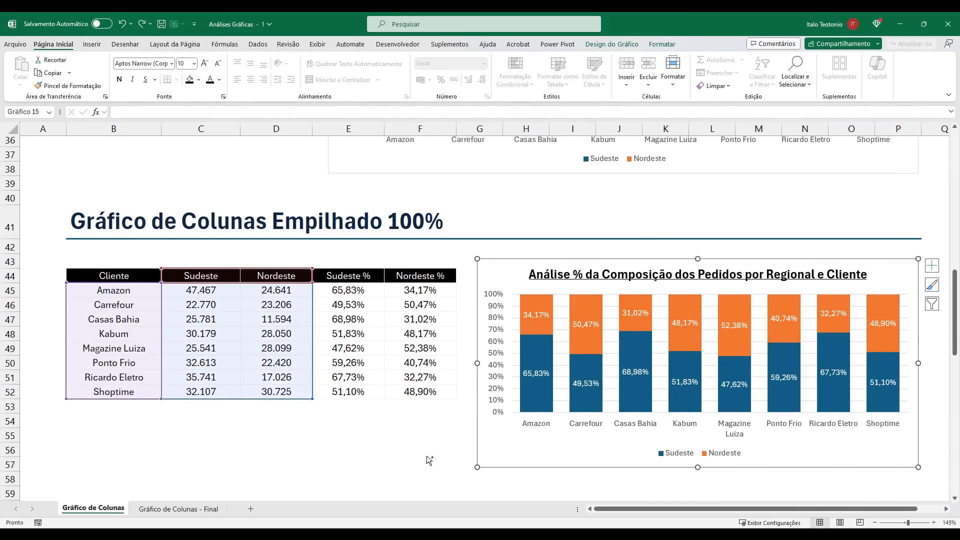
{"action": "left_click", "coordinate": [410, 451]}
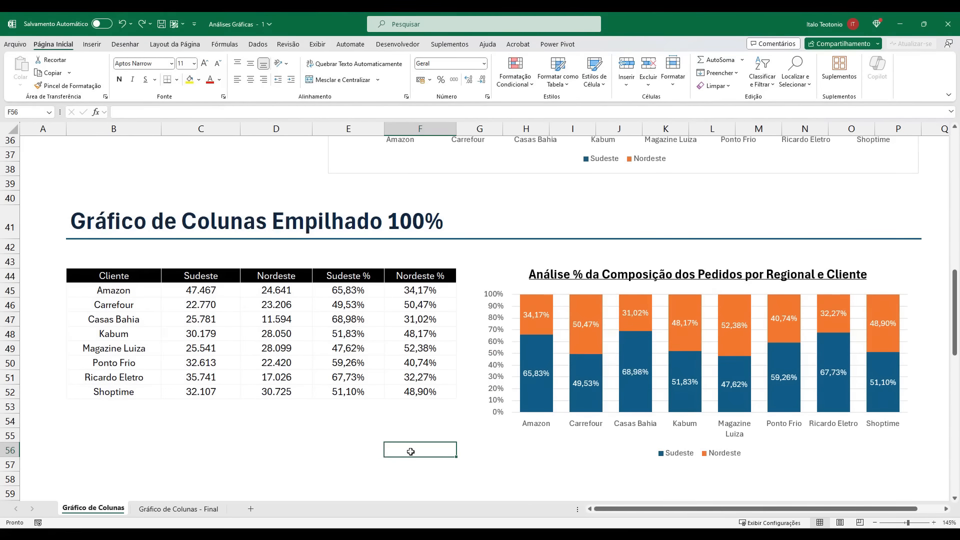
Add the centred Externa shadow to the 100% stacked chart's area and shift the chart slightly upward
{"action": "left_click", "coordinate": [522, 449]}
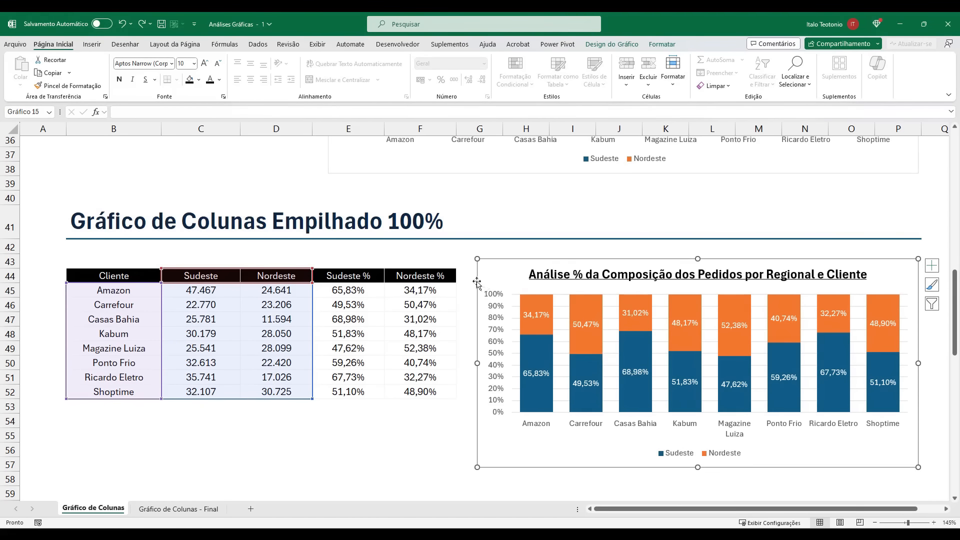
{"action": "left_click", "coordinate": [636, 44]}
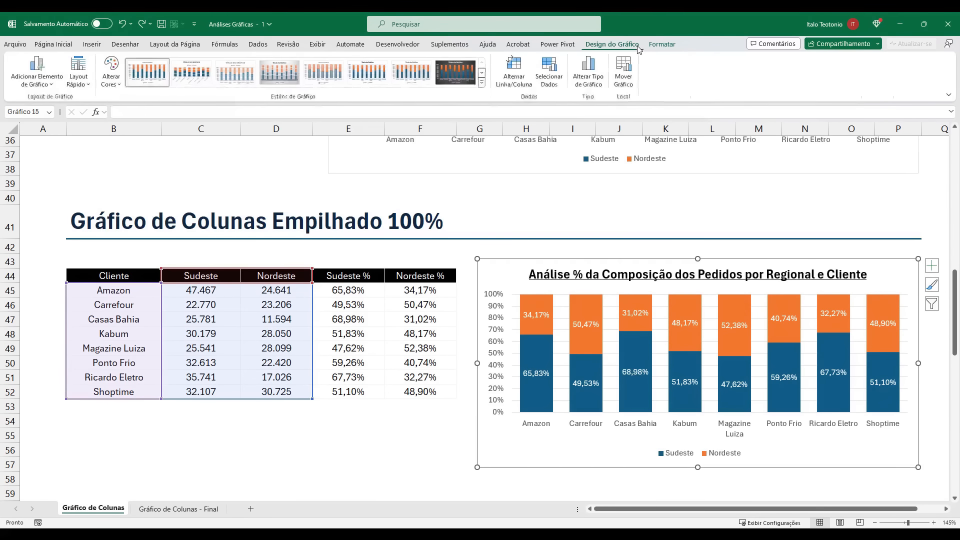
{"action": "left_click", "coordinate": [664, 44]}
{"action": "left_click", "coordinate": [433, 86]}
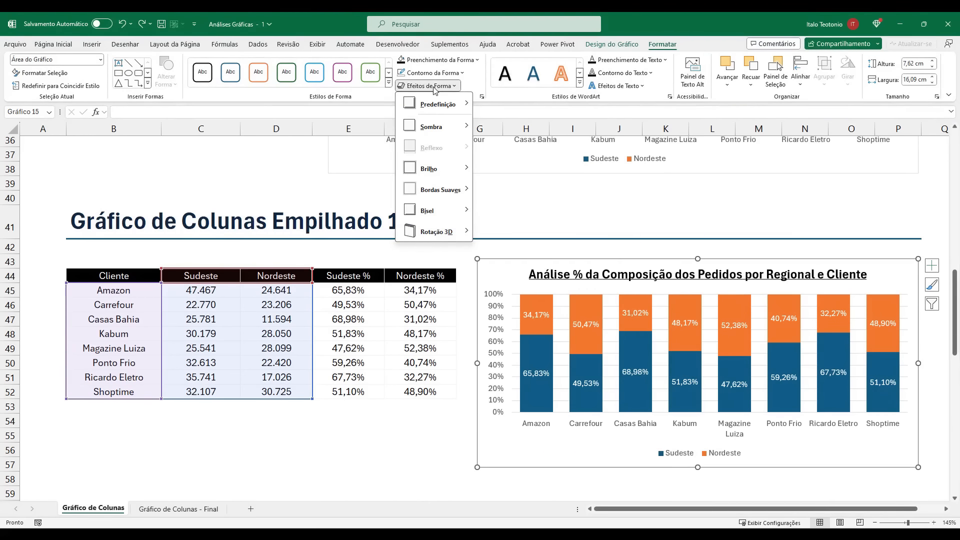
{"action": "mouse_move", "coordinate": [439, 127]}
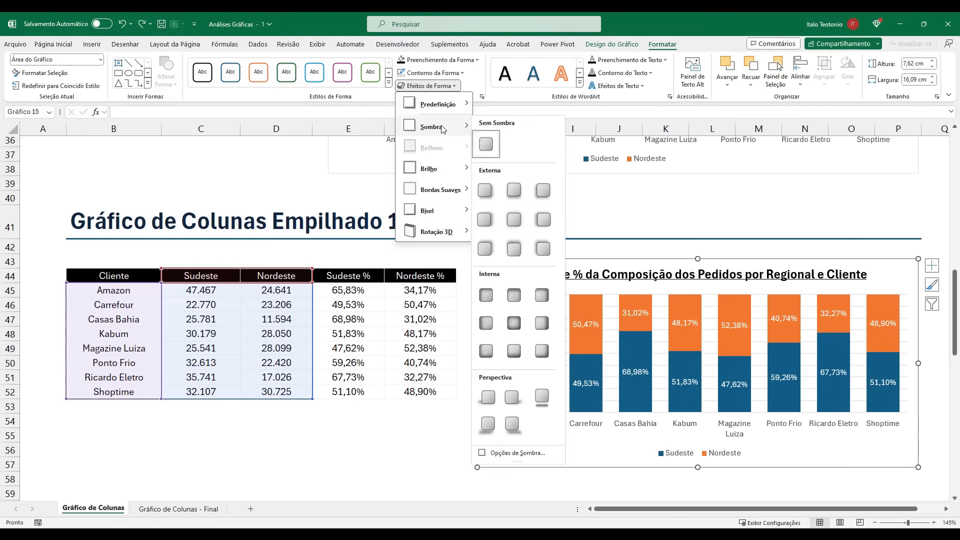
{"action": "left_click", "coordinate": [515, 221]}
{"action": "left_click", "coordinate": [400, 462]}
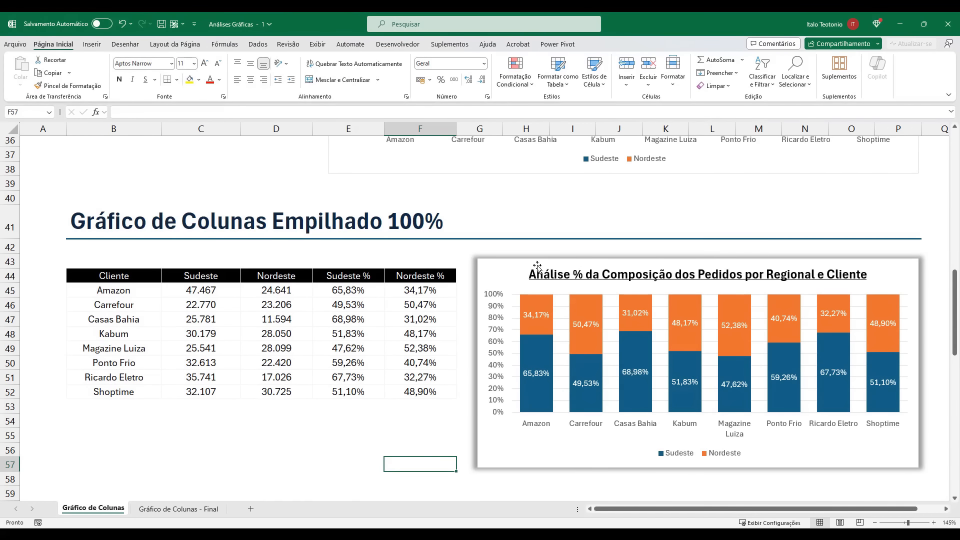
{"action": "left_click_drag", "start_coordinate": [538, 262], "coordinate": [535, 257]}
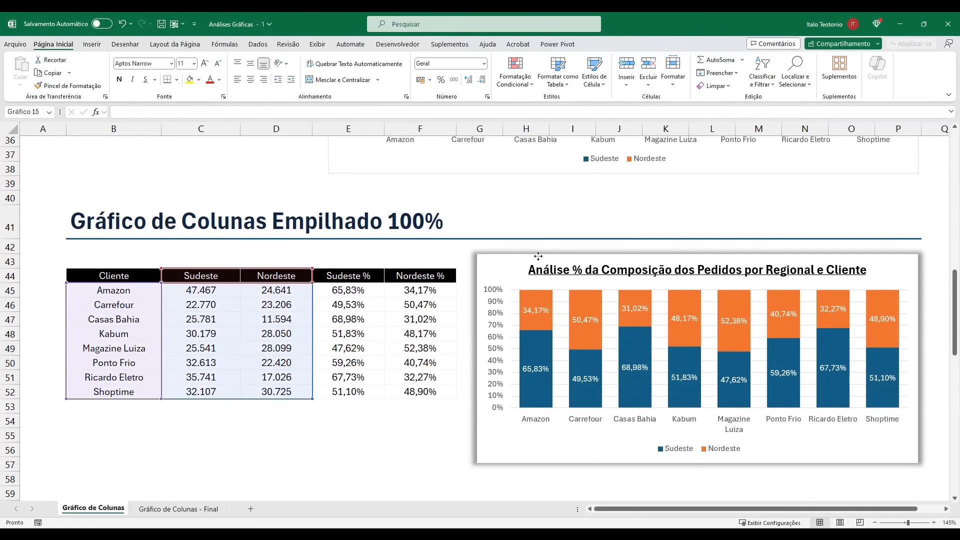
{"action": "left_click", "coordinate": [422, 422]}
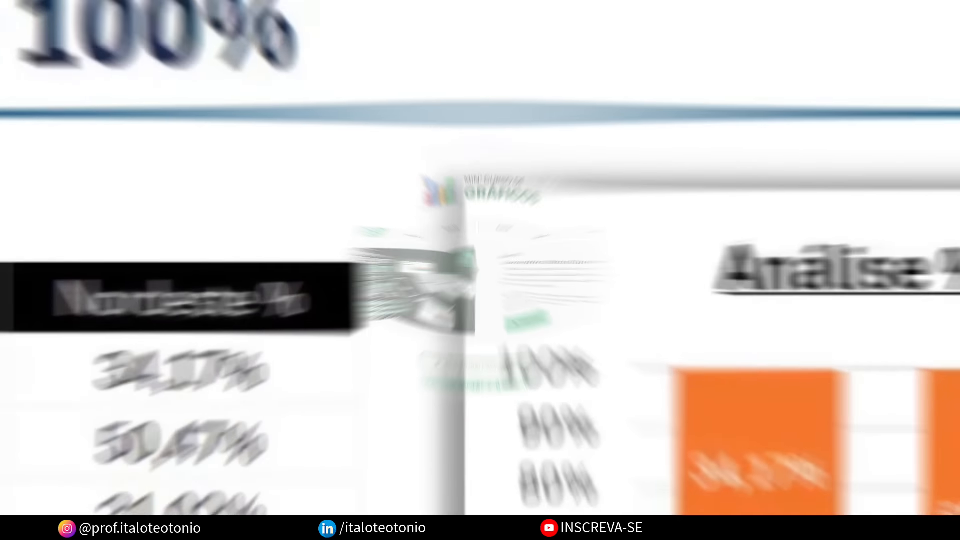